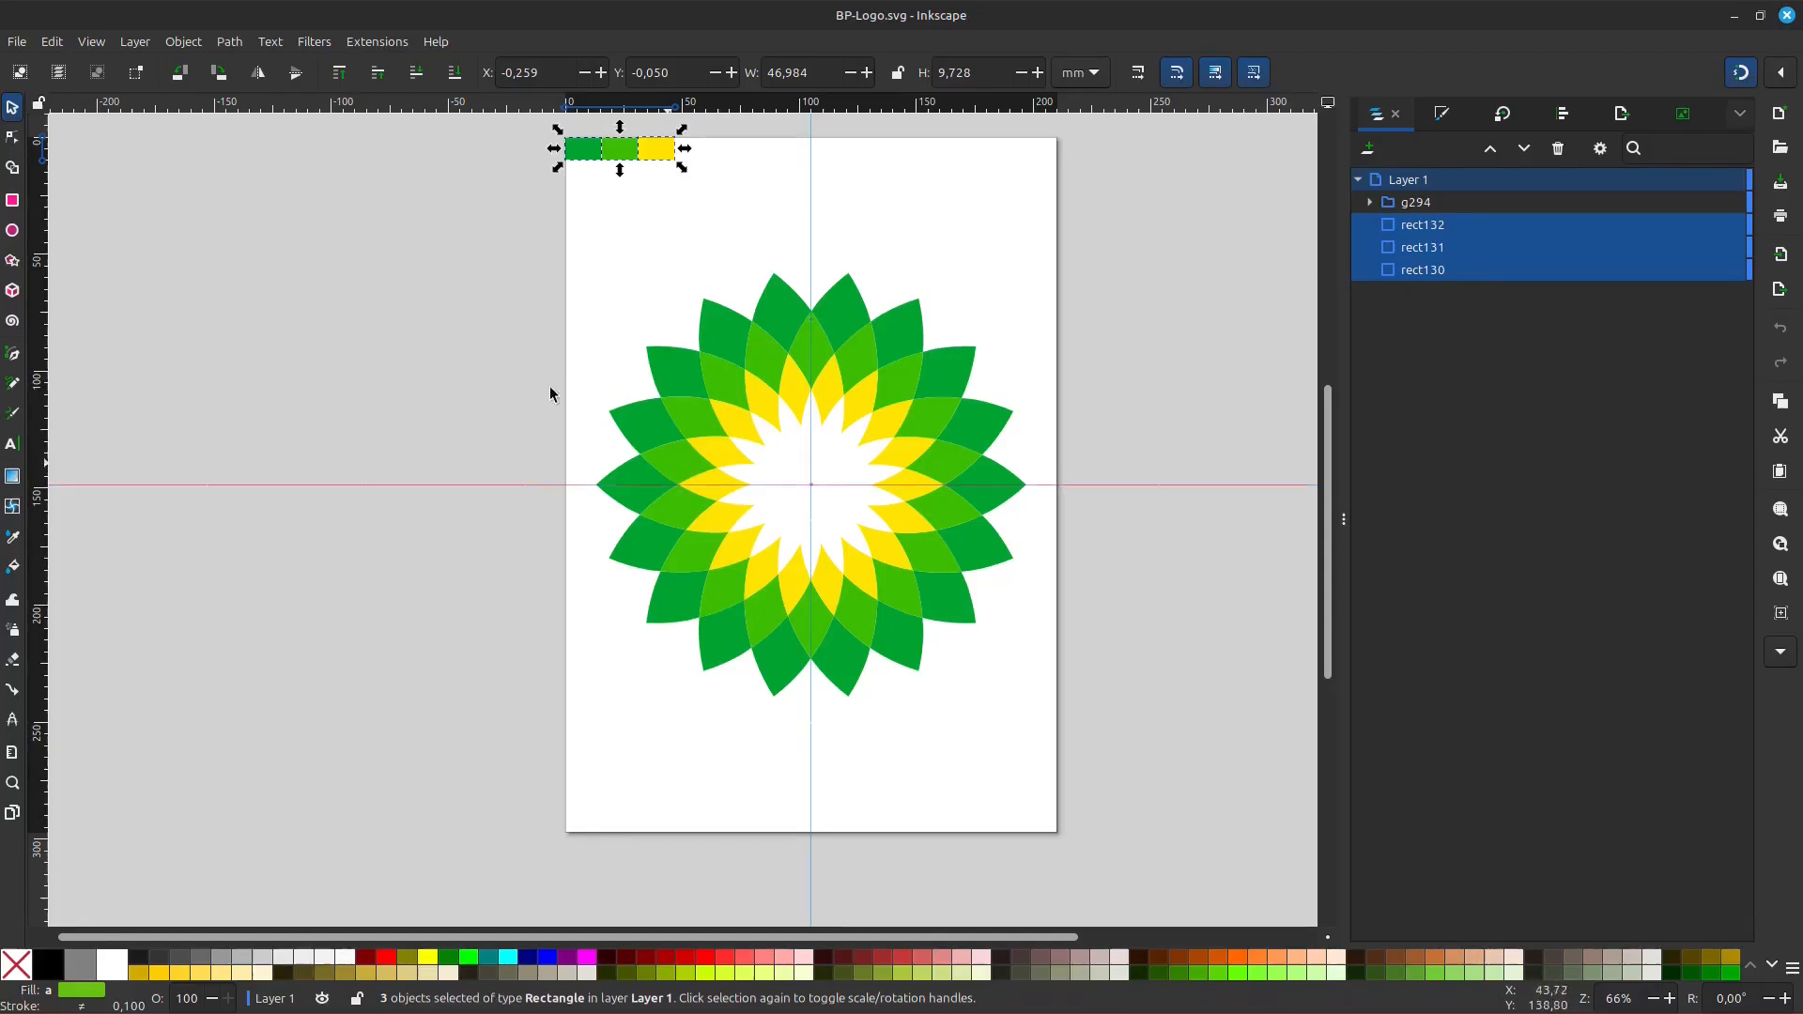
- Create a new blank document and narrow the side dock to give the canvas more room
left_click(17, 43)
left_click(41, 65)
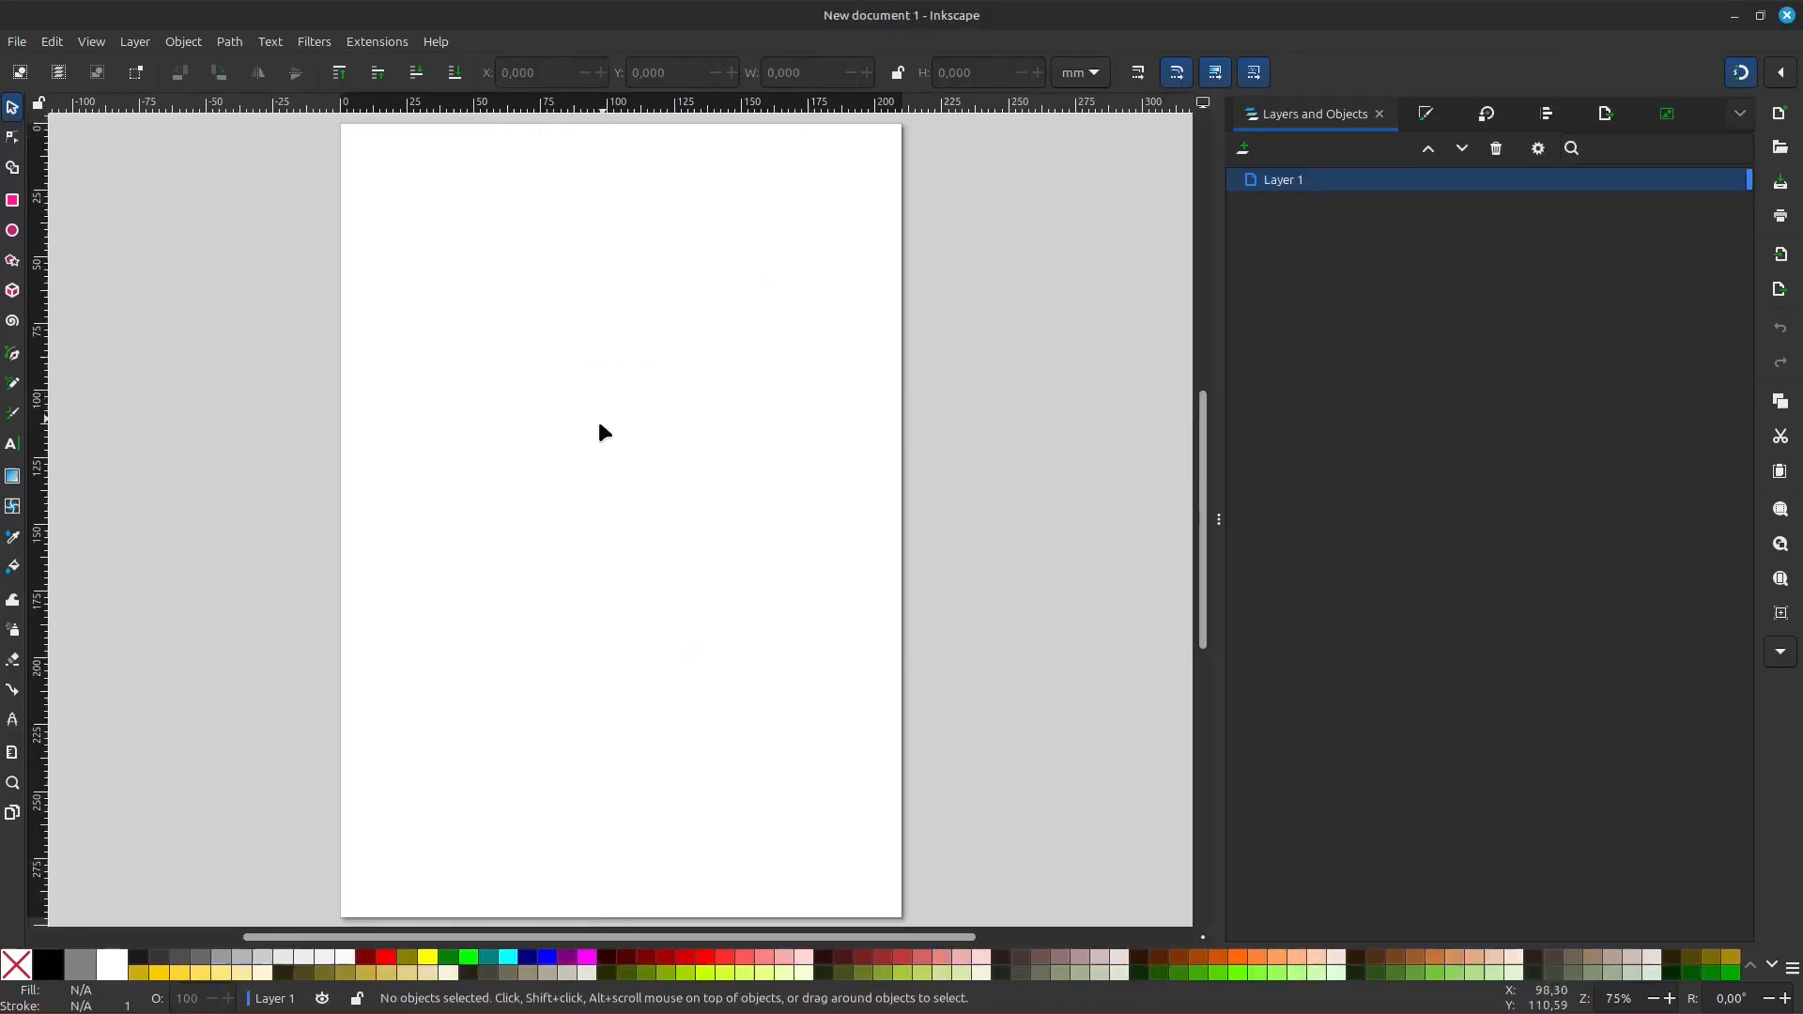
left_click_drag(1215, 558, 1310, 548)
key("ctrl")
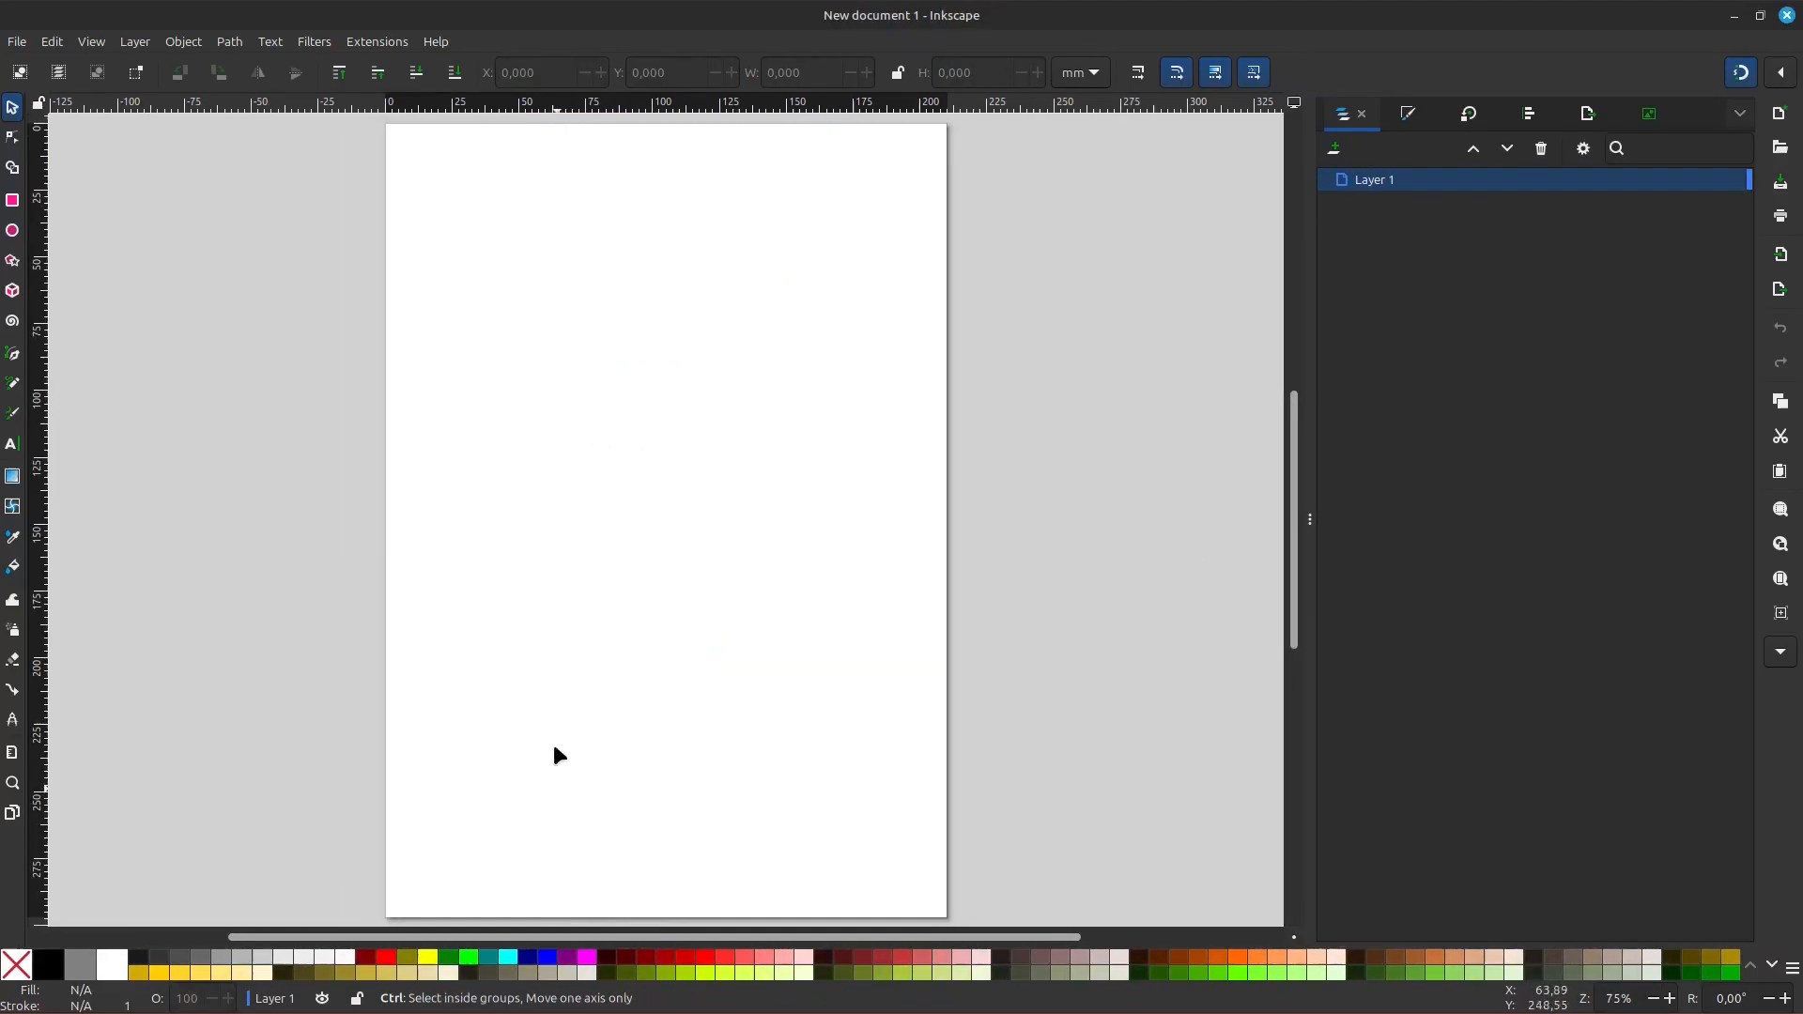
- Paste the three copied colour swatch rectangles and snap them into the page's upper-left corner
scroll(556, 751, "down", 1)
key("ctrl+v")
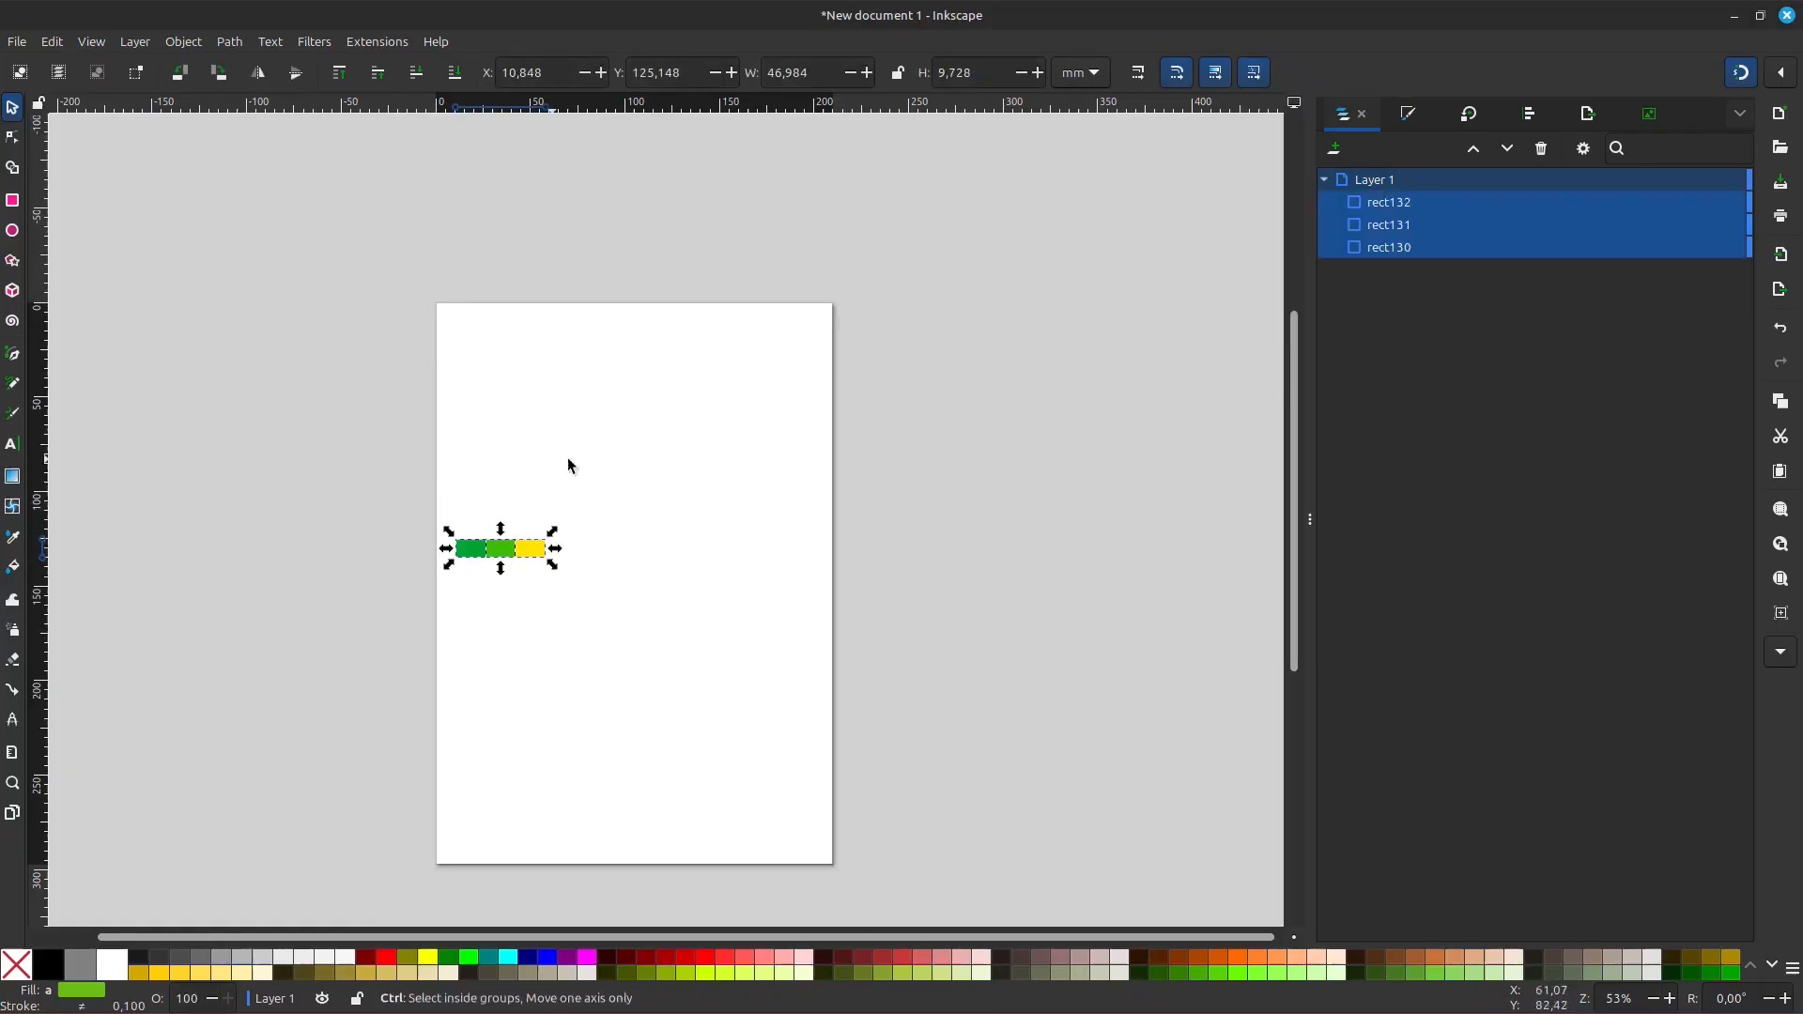
left_click_drag(510, 557, 491, 318)
scroll(453, 296, "up", 2)
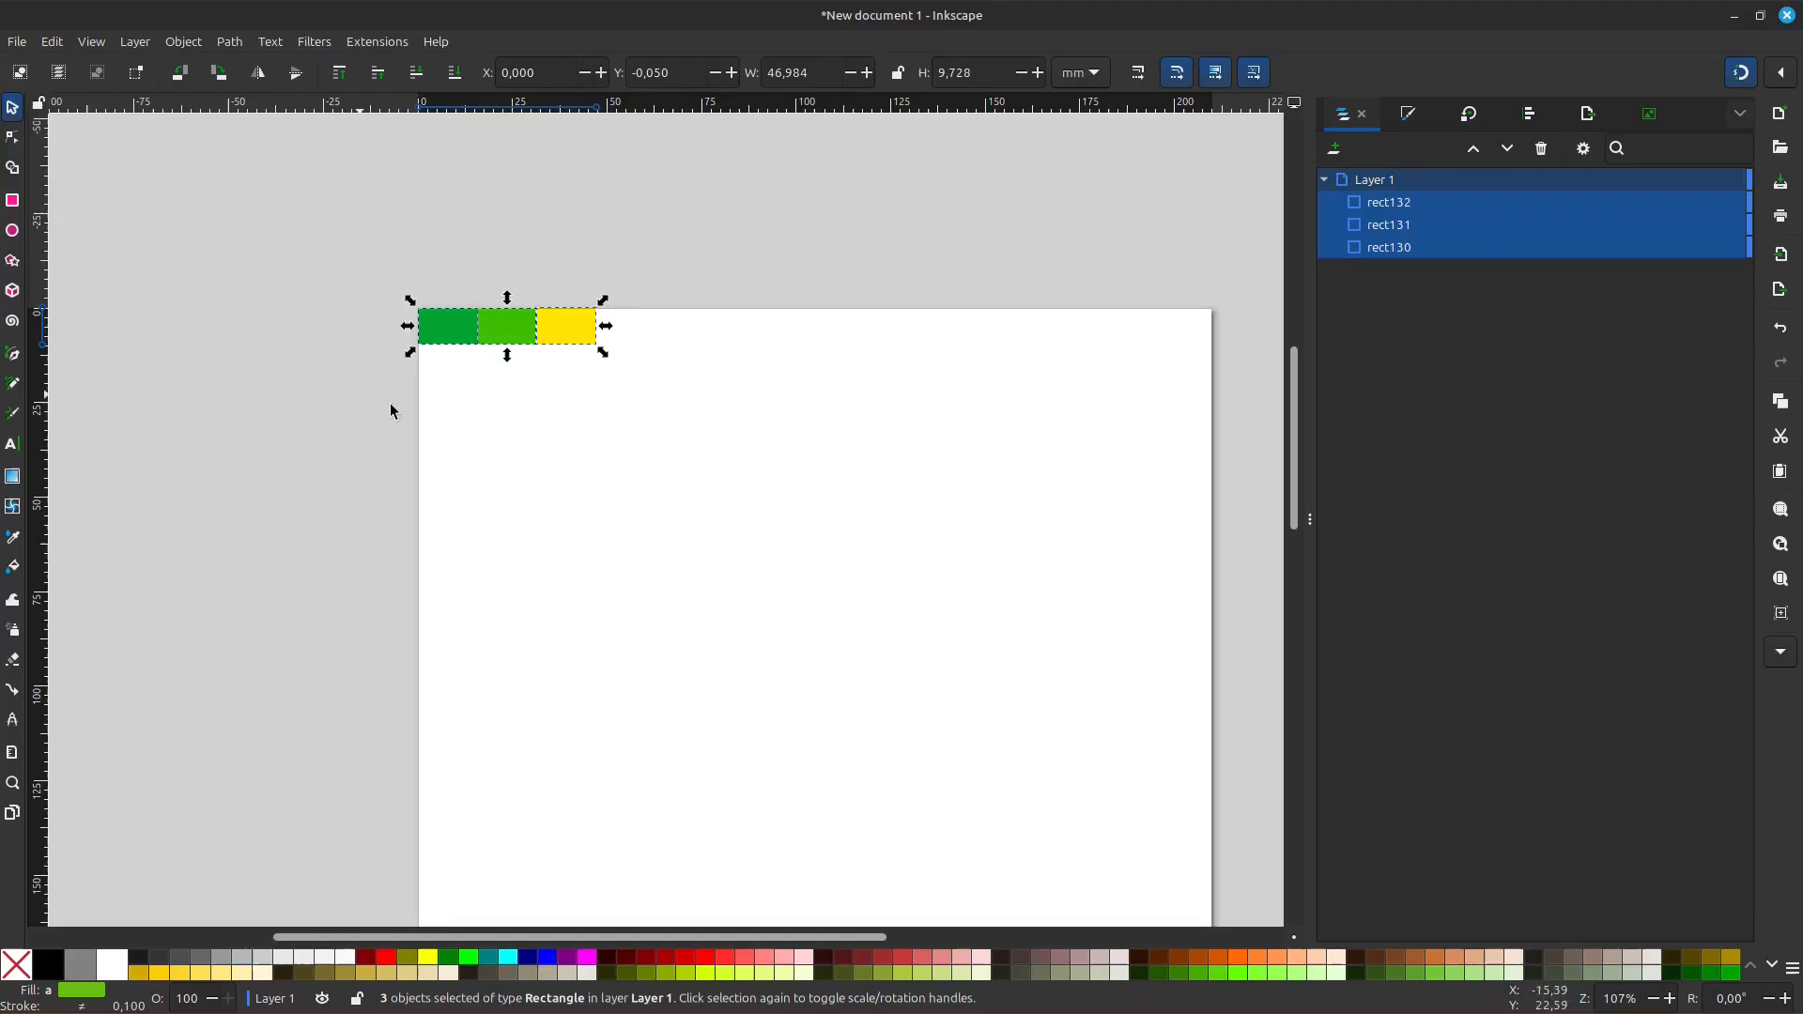
scroll(761, 571, "down", 1)
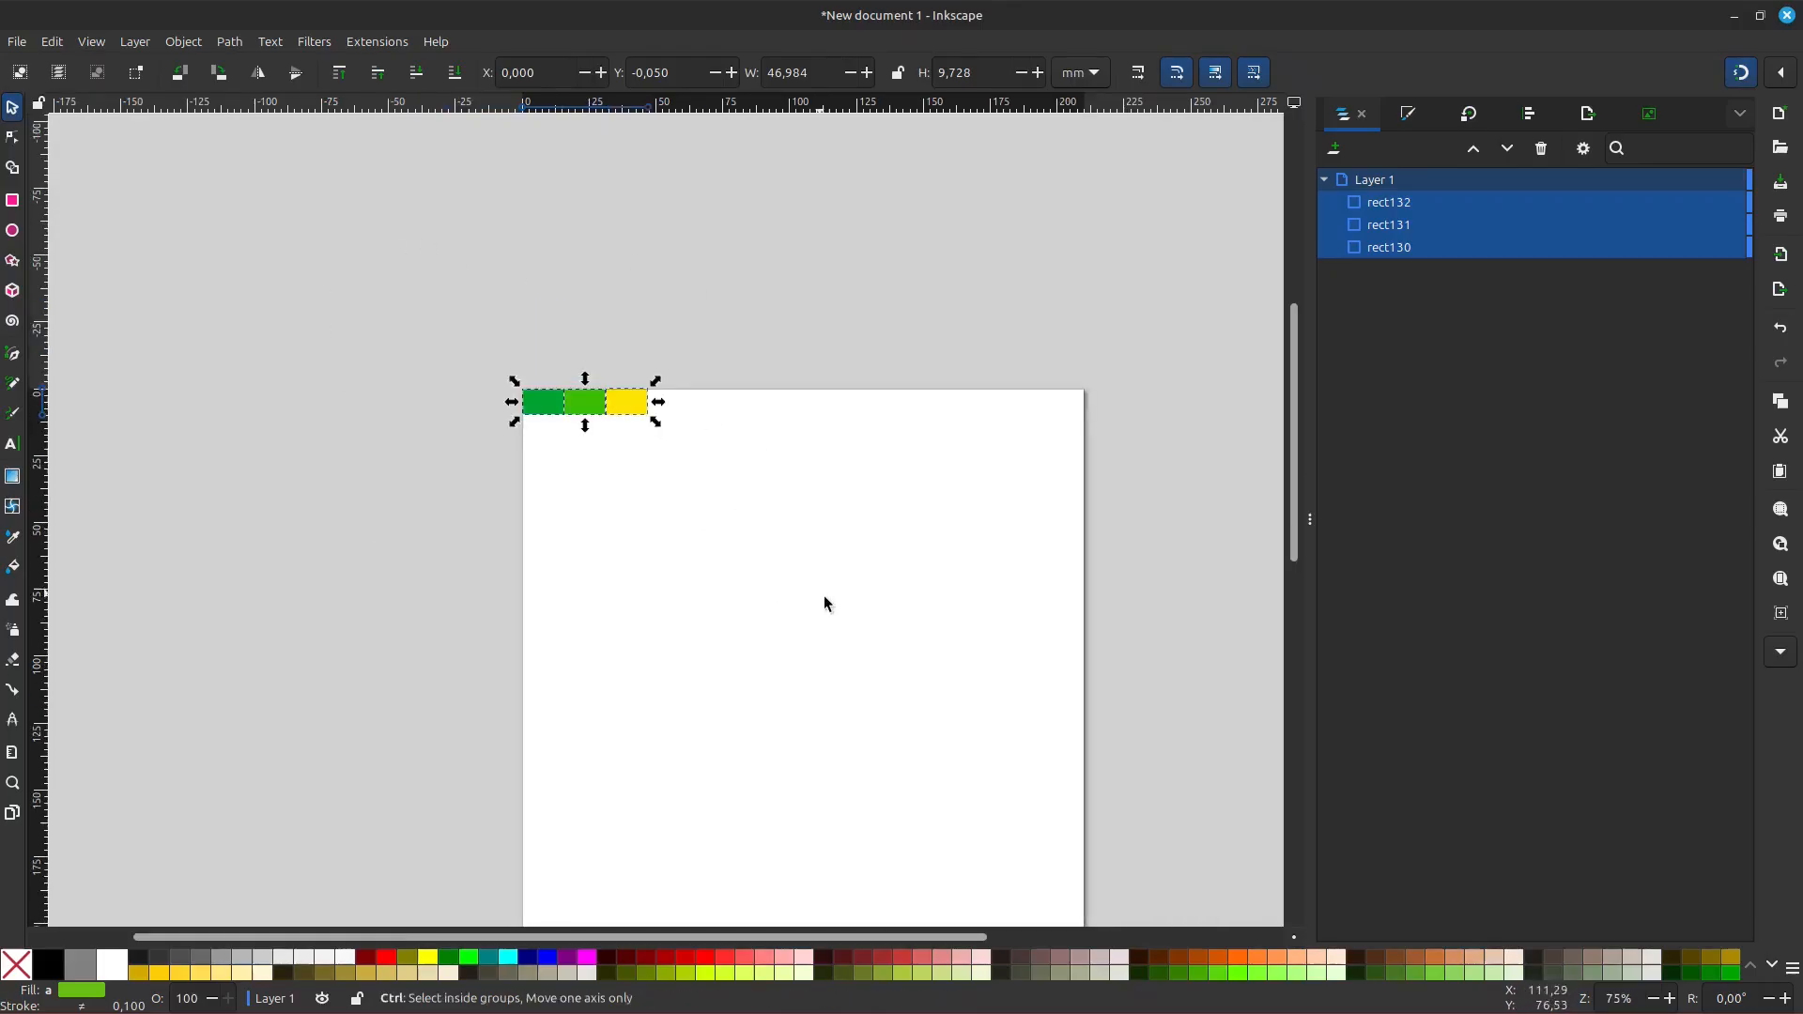
left_click(815, 622)
scroll(818, 624, "down", 1)
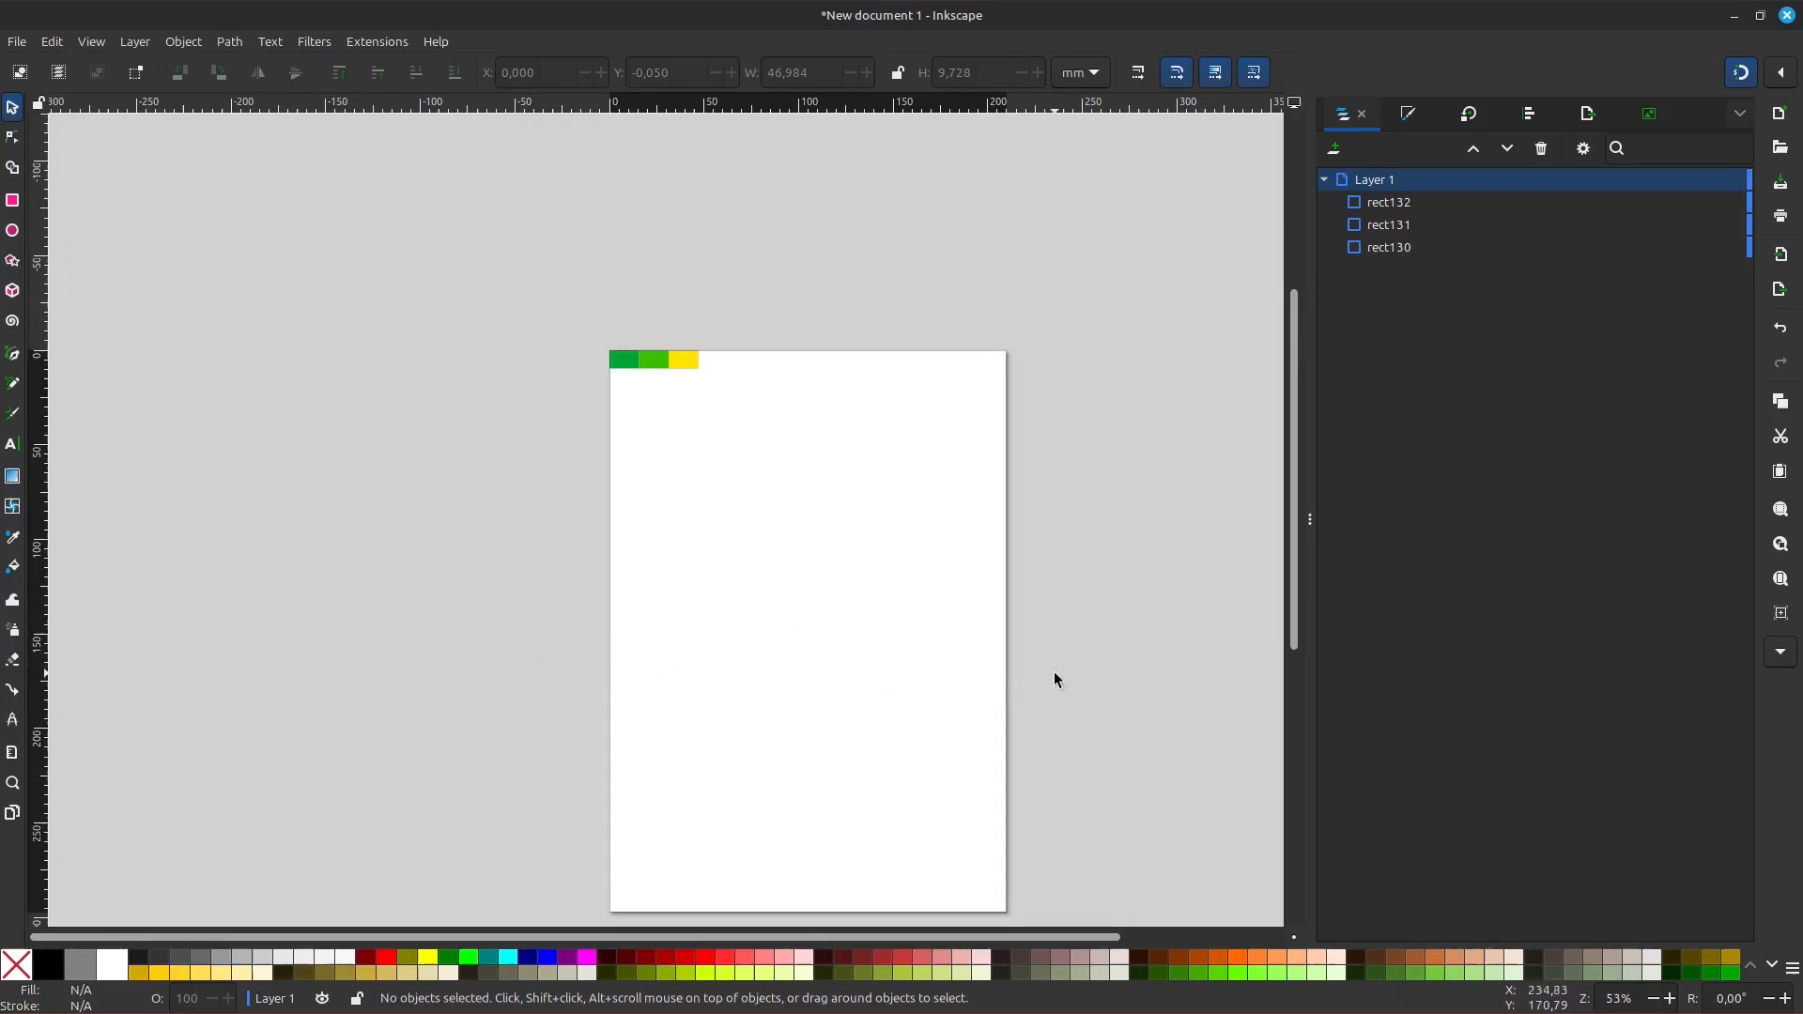
- Add a vertical guide at the middle of the page width and a horizontal guide about 170 mm down the page
left_click_drag(44, 598, 809, 633)
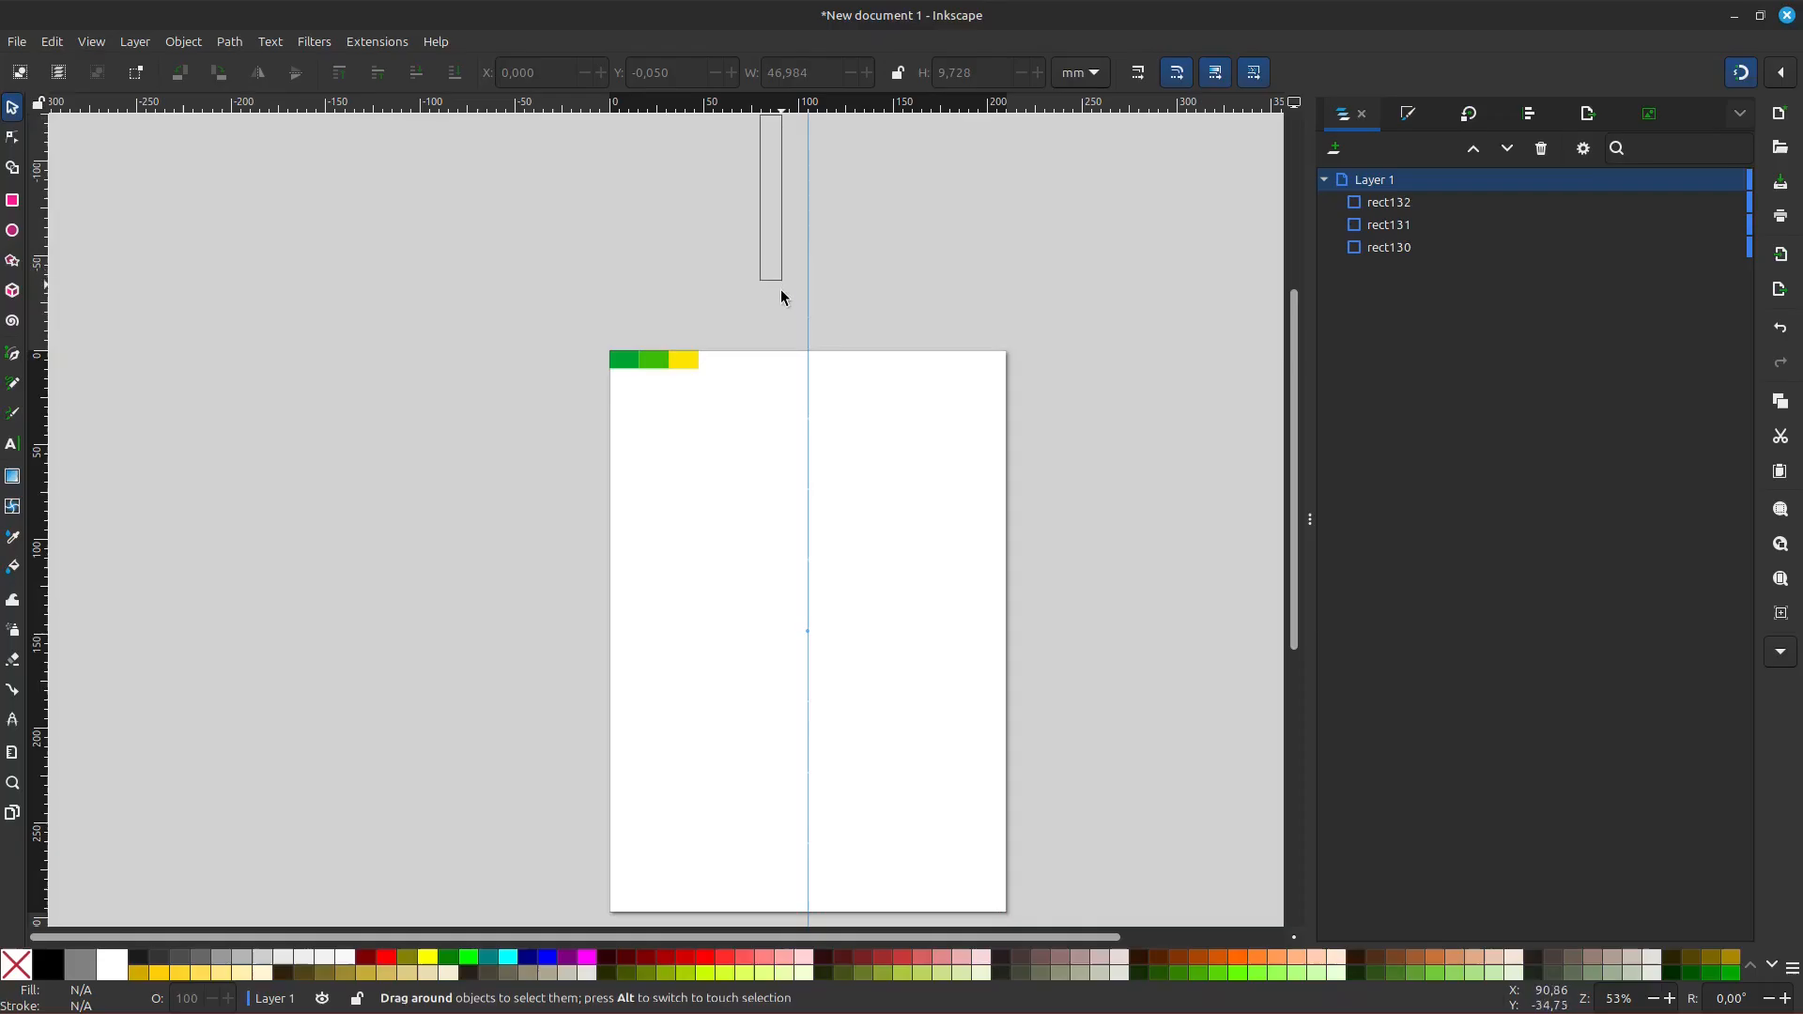
left_click_drag(765, 112, 759, 669)
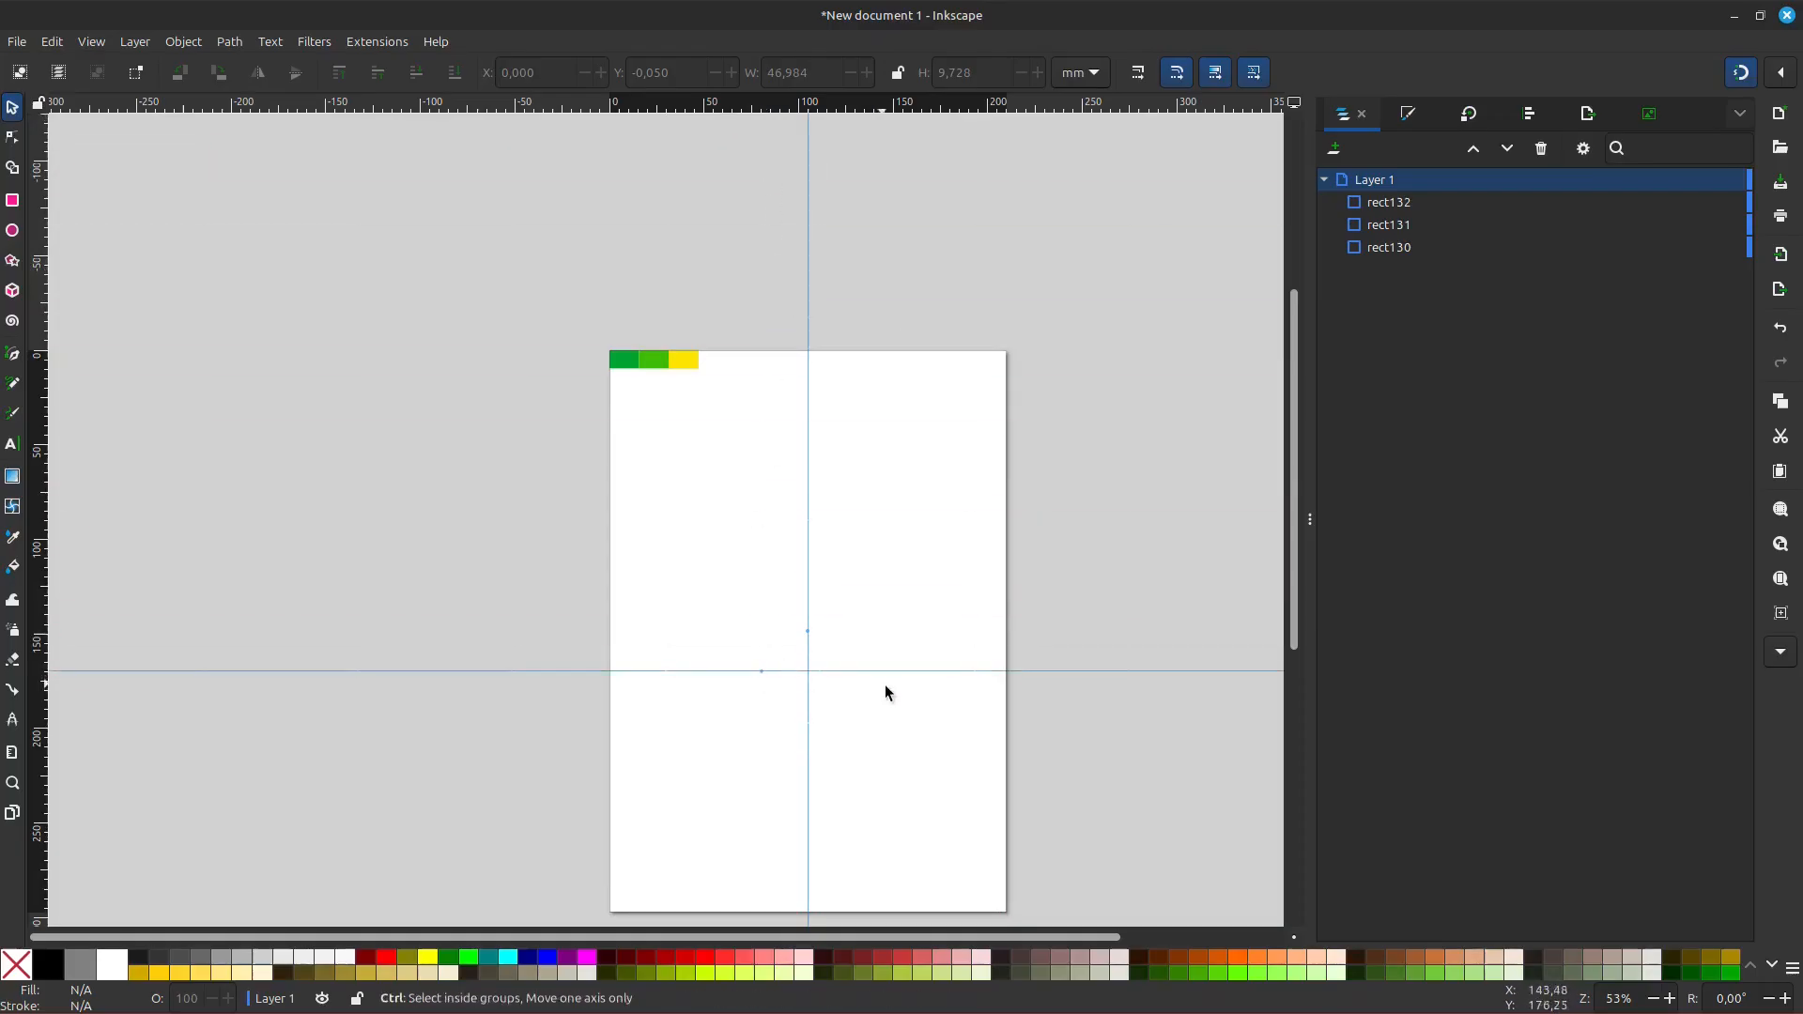
scroll(885, 685, "up", 1, "ctrl")
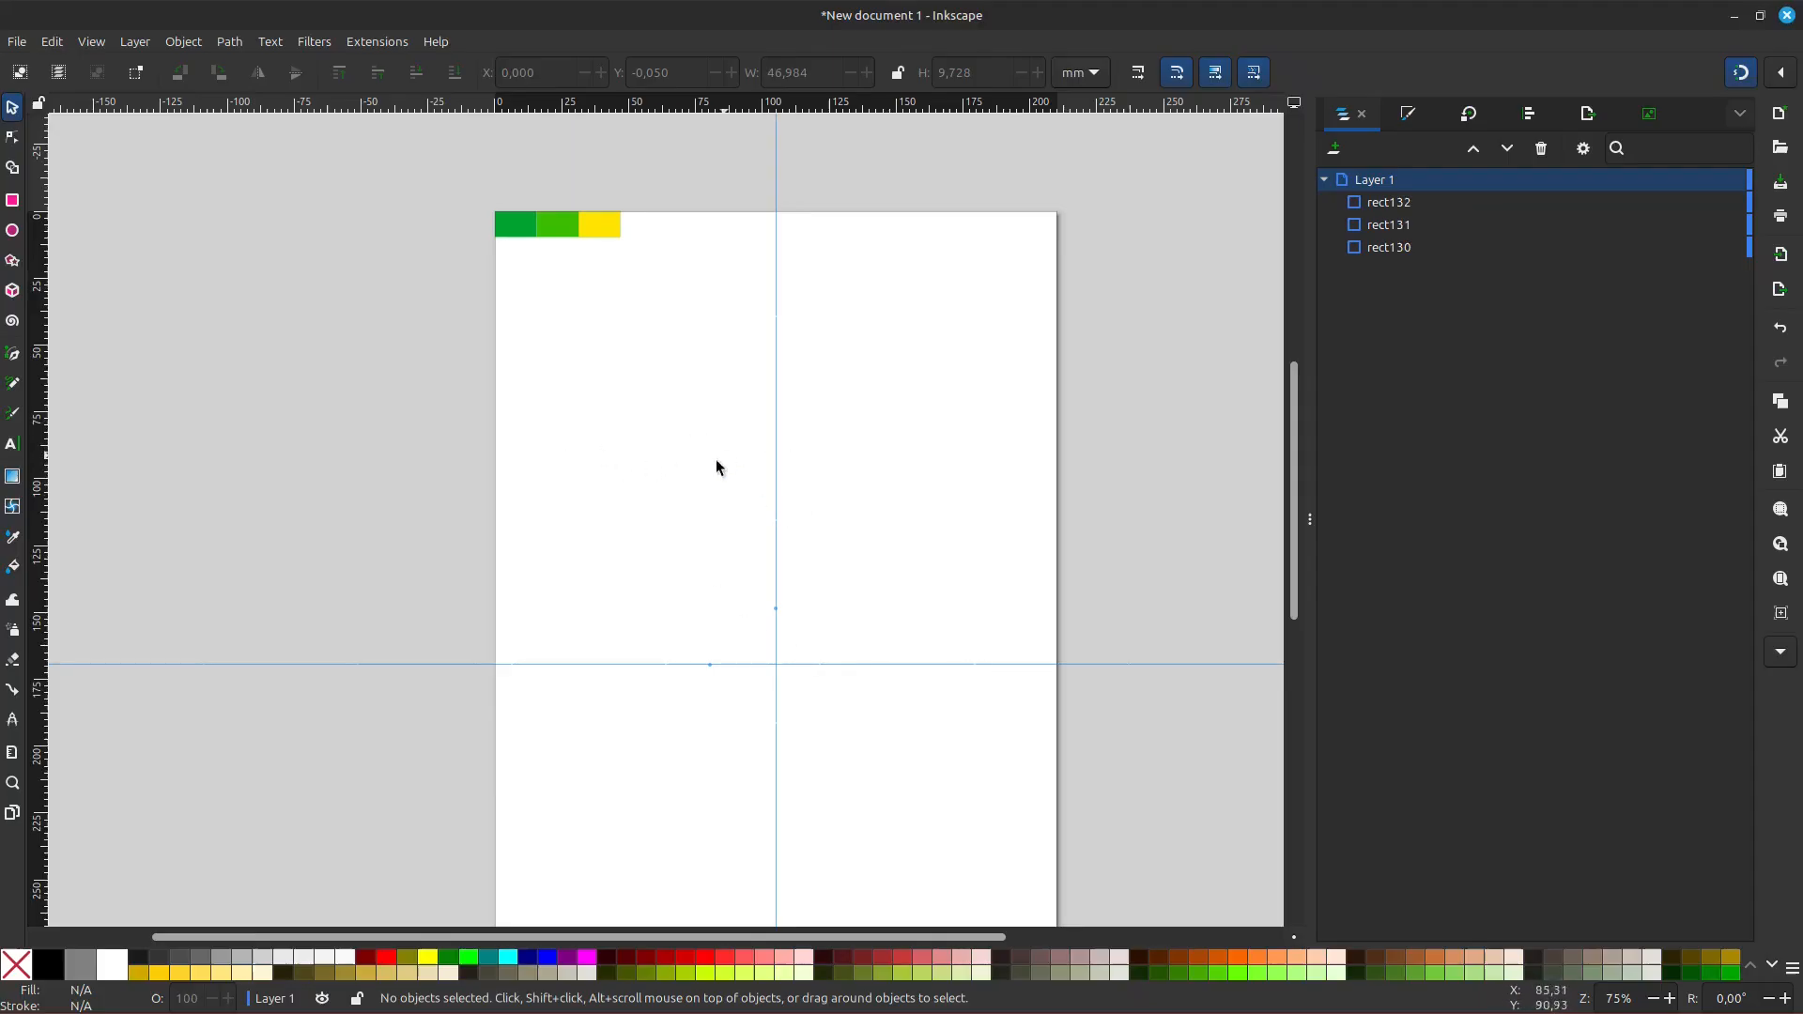
- Check the page size in the document properties and set the vertical guide's X position to 210/2 mm
left_click(18, 42)
left_click(134, 410)
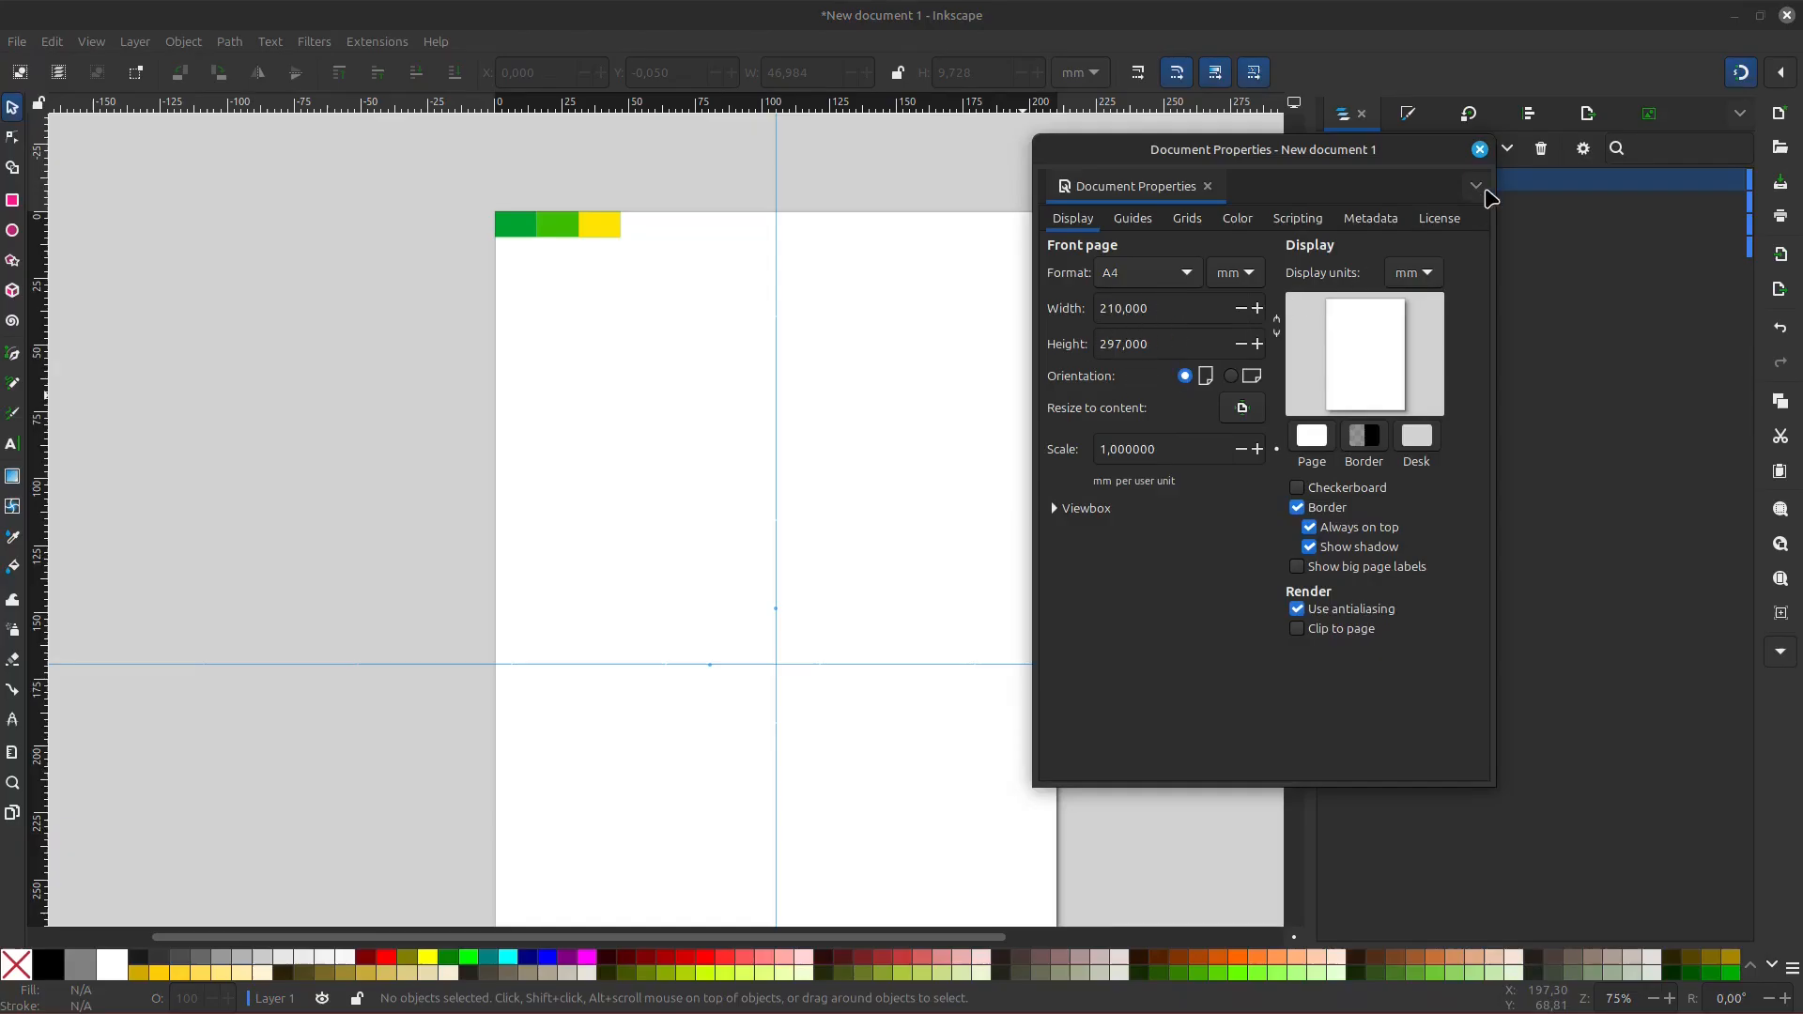
left_click(1480, 149)
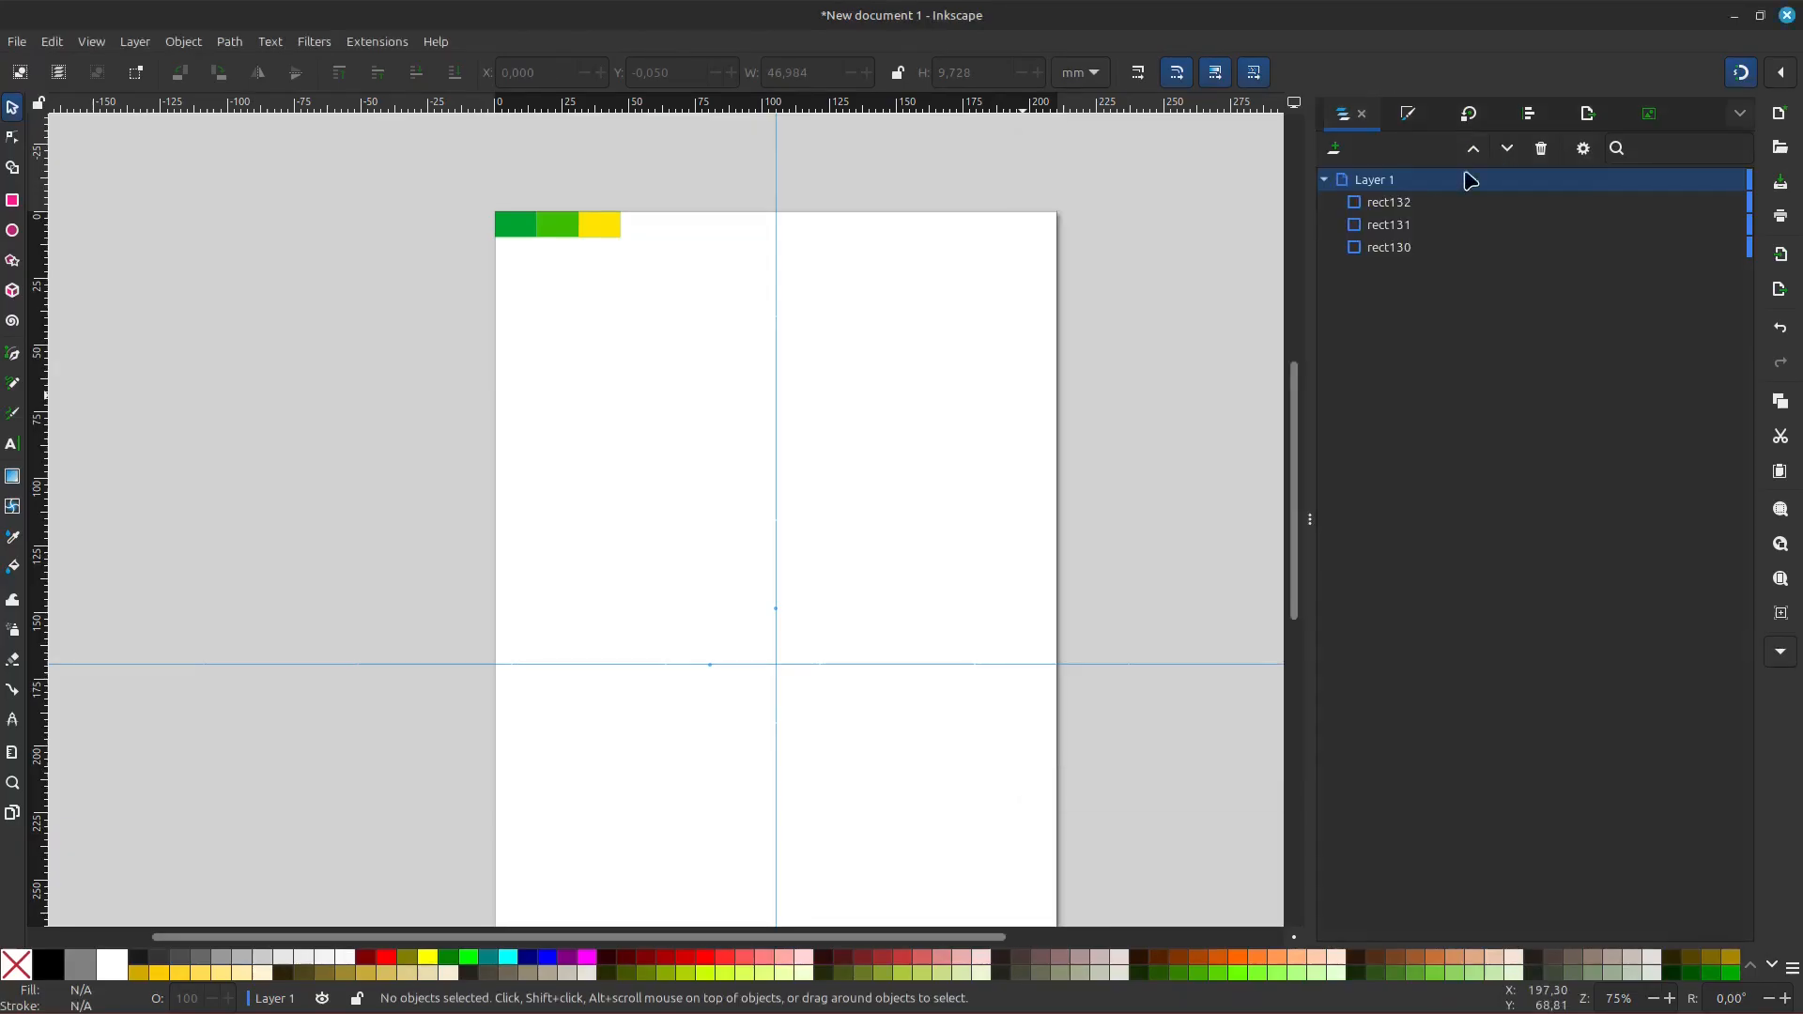
double_click(775, 414)
type("210/2")
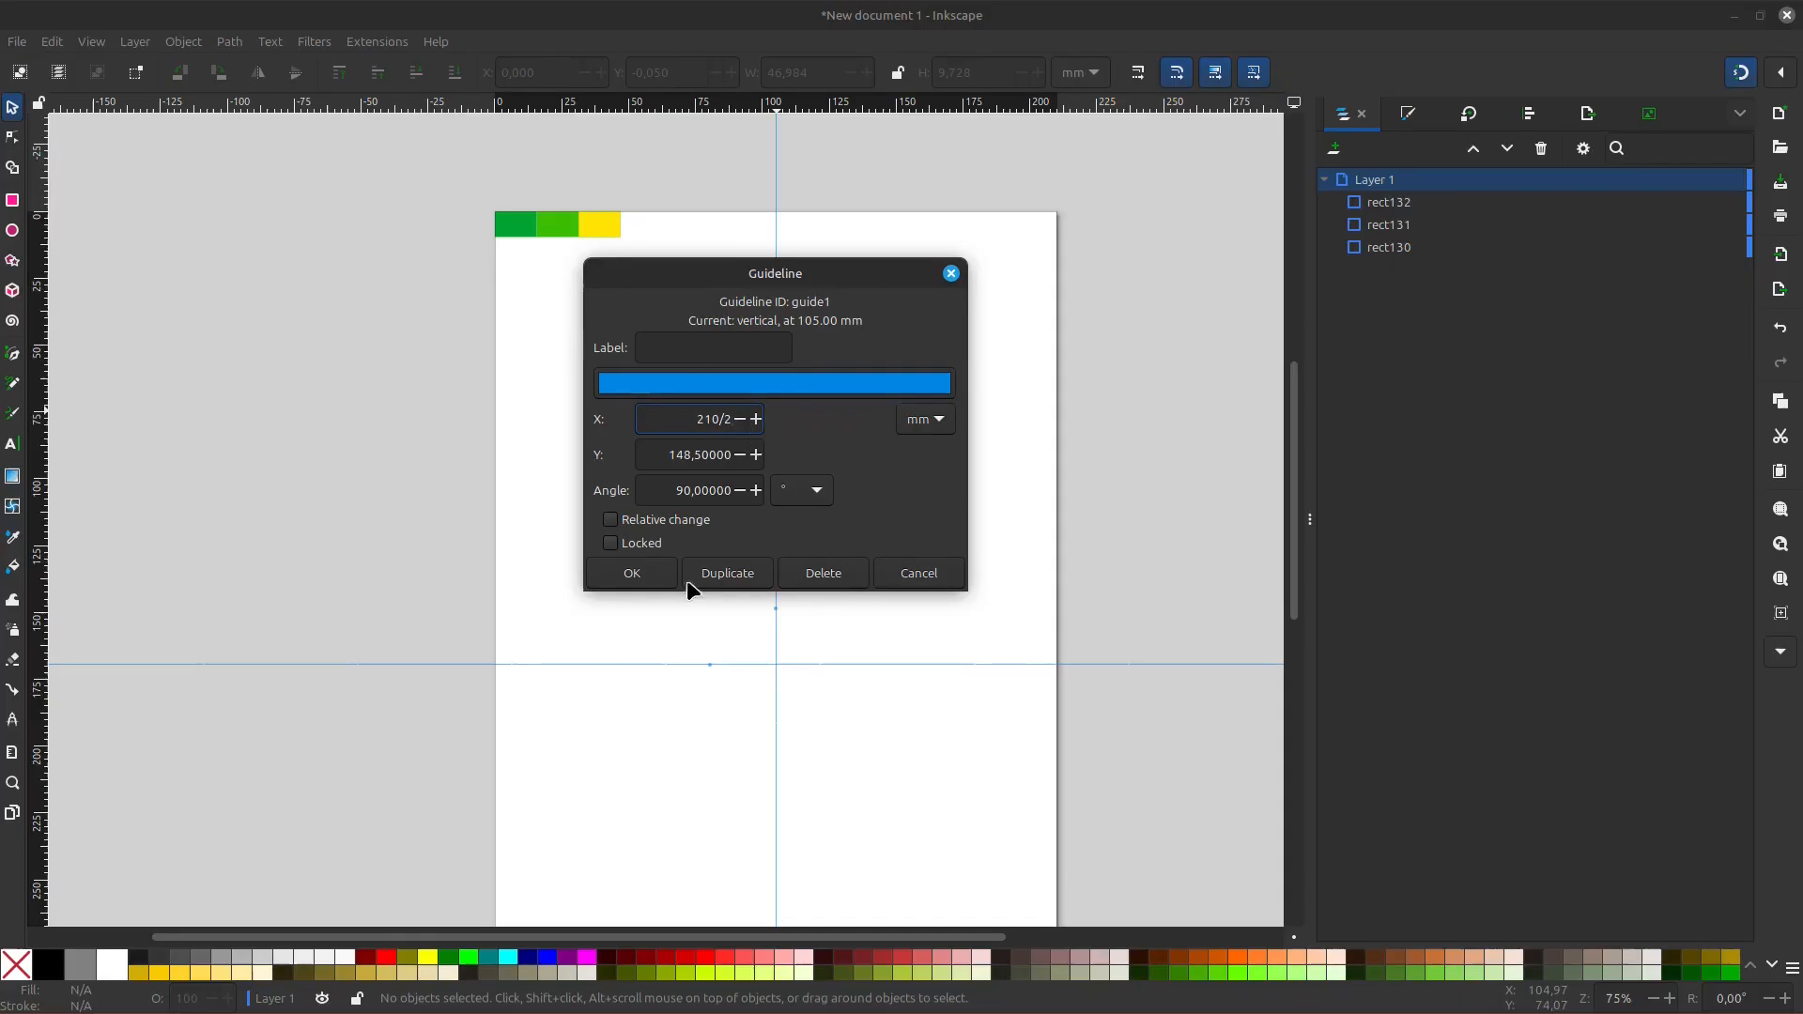
left_click(632, 581)
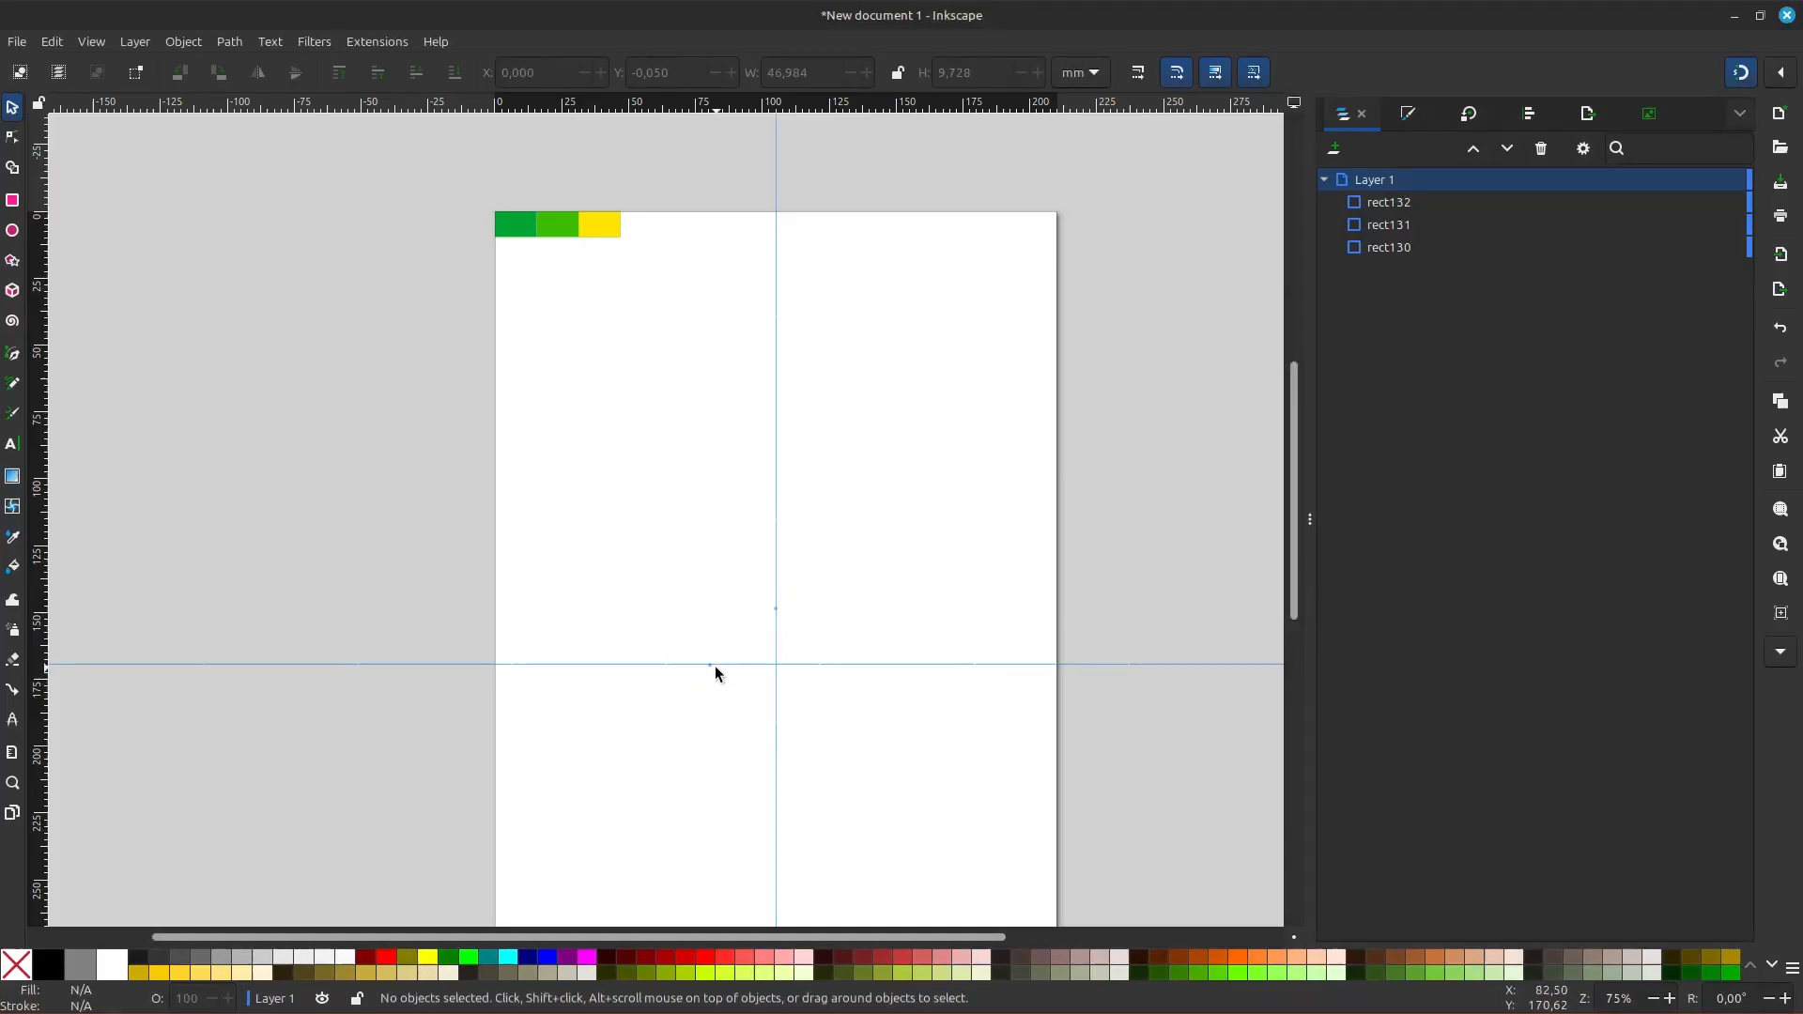
- Set the horizontal guide's Y position to 297/2 mm
double_click(812, 665)
left_click_drag(778, 539, 835, 382)
type("297/2")
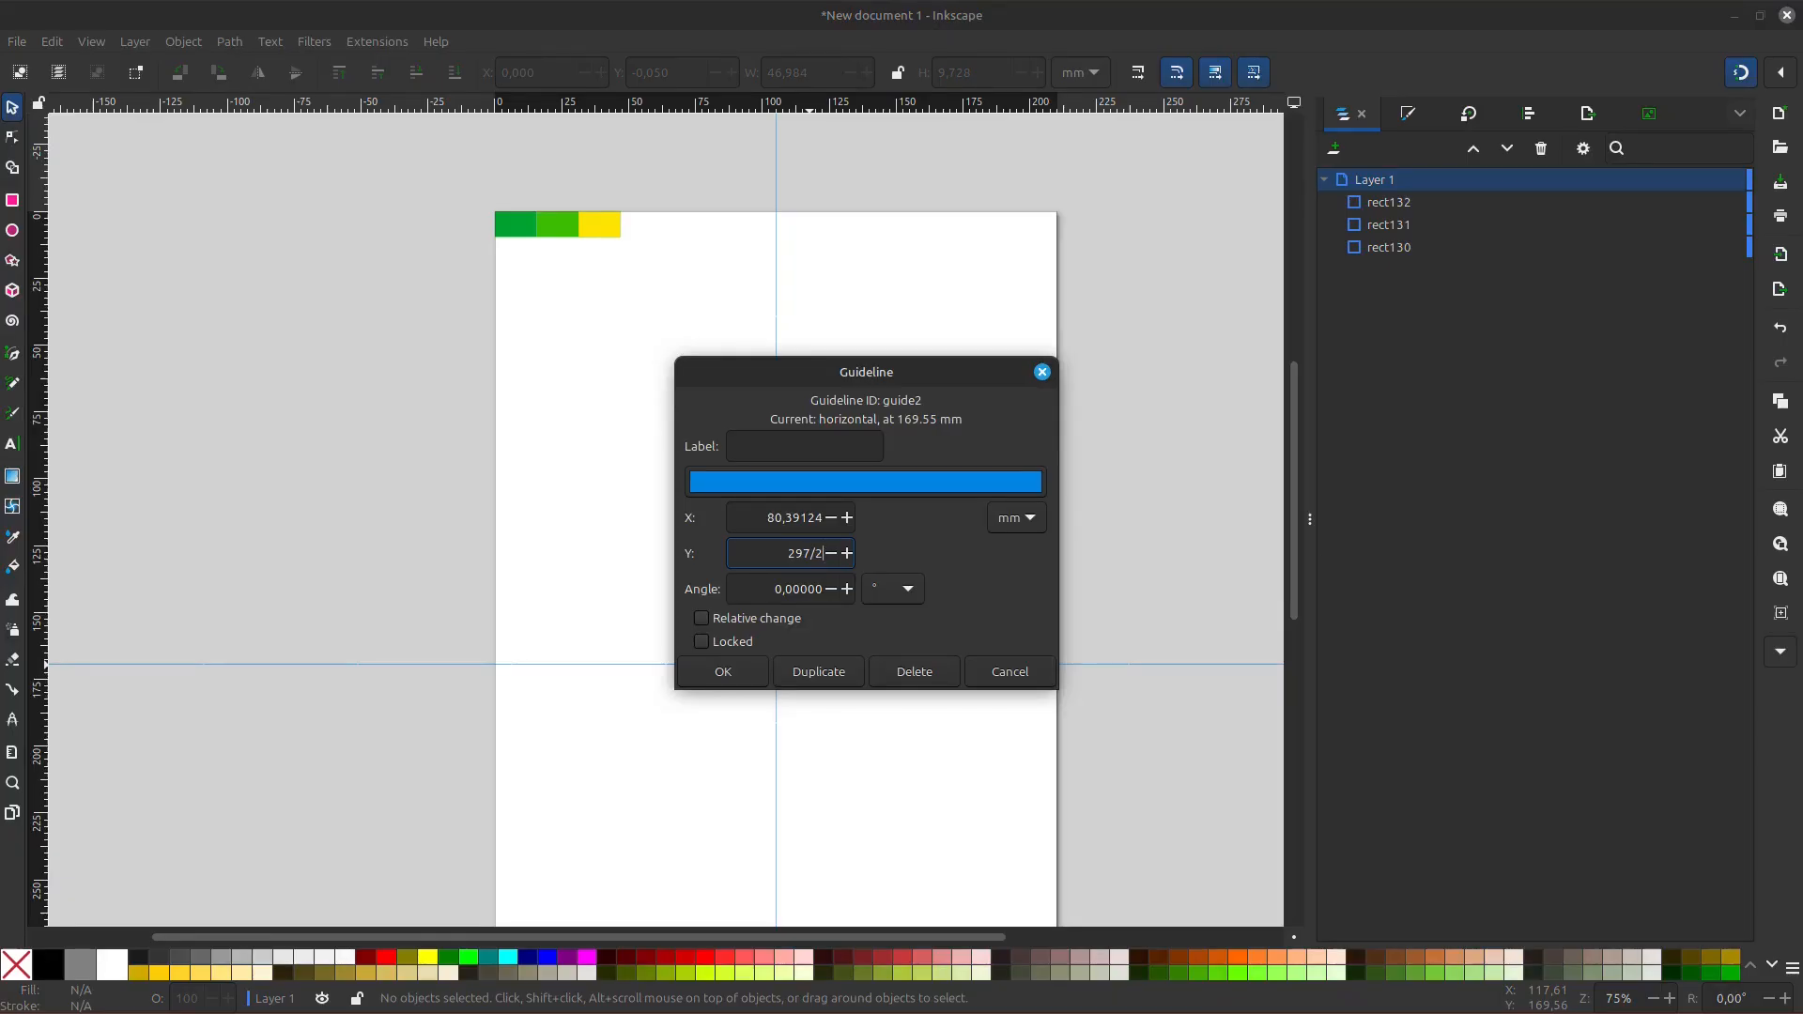
left_click(725, 673)
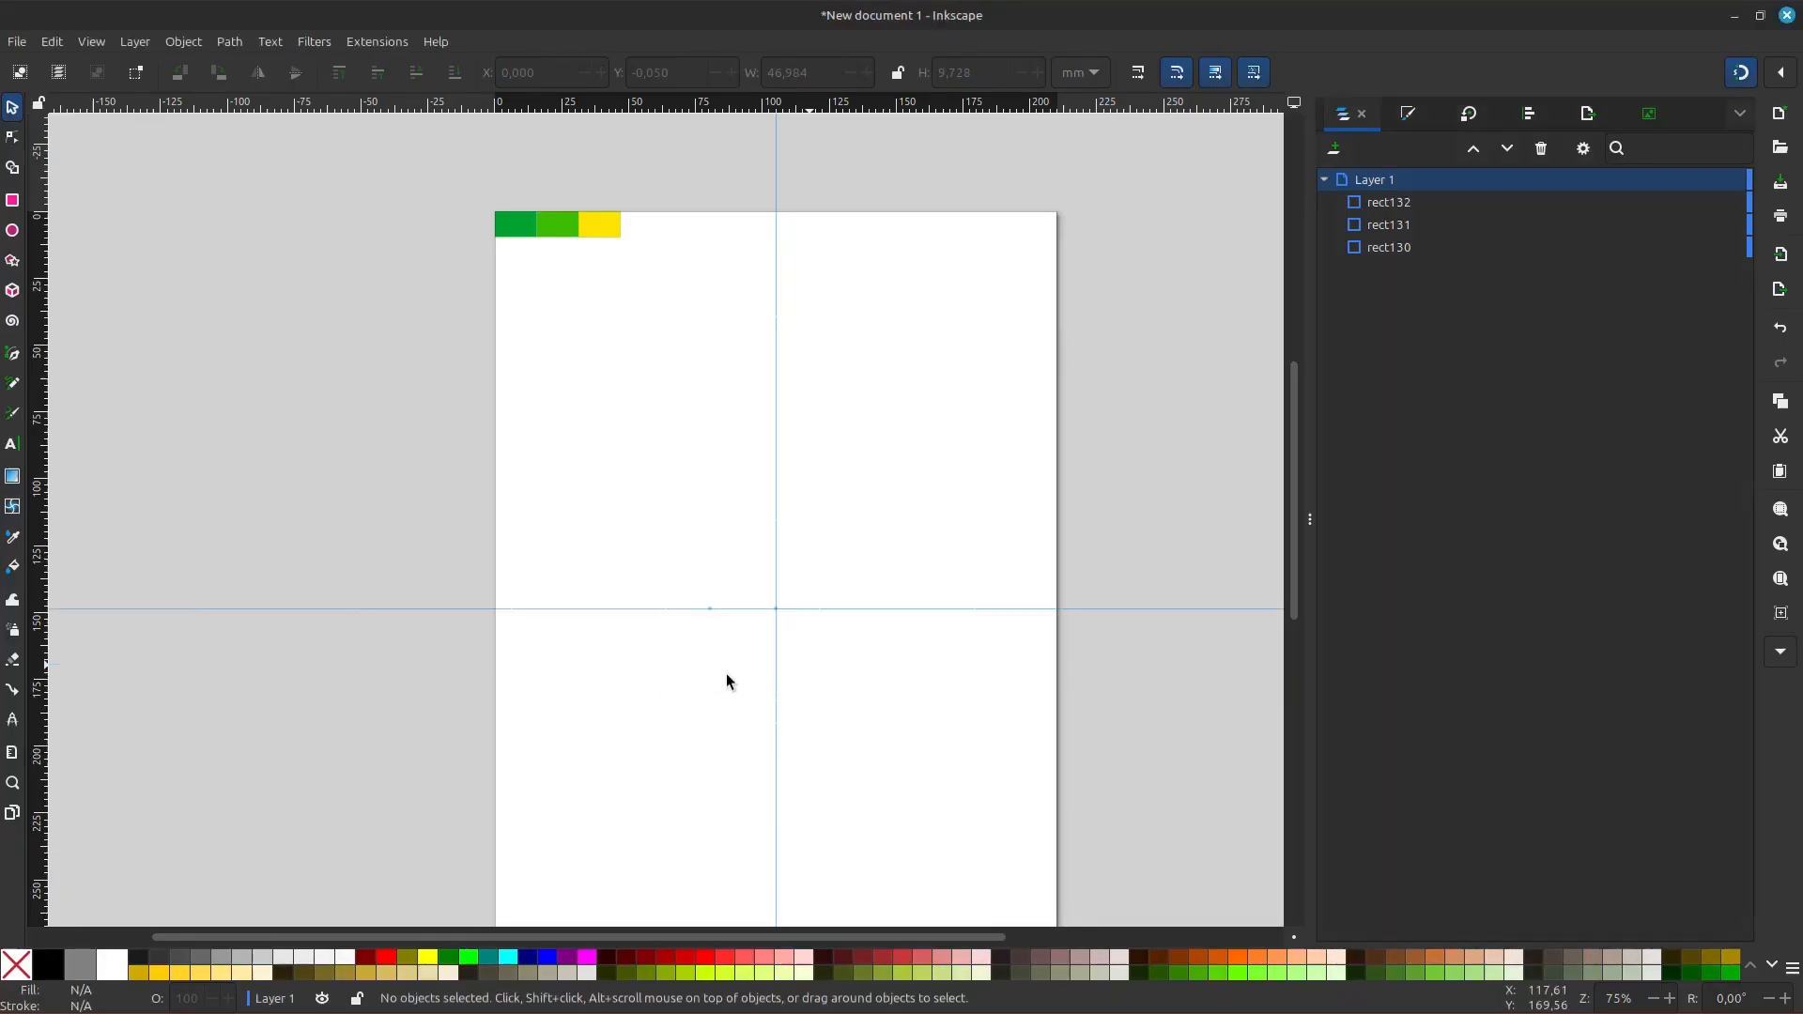
scroll(792, 613, "down", 1)
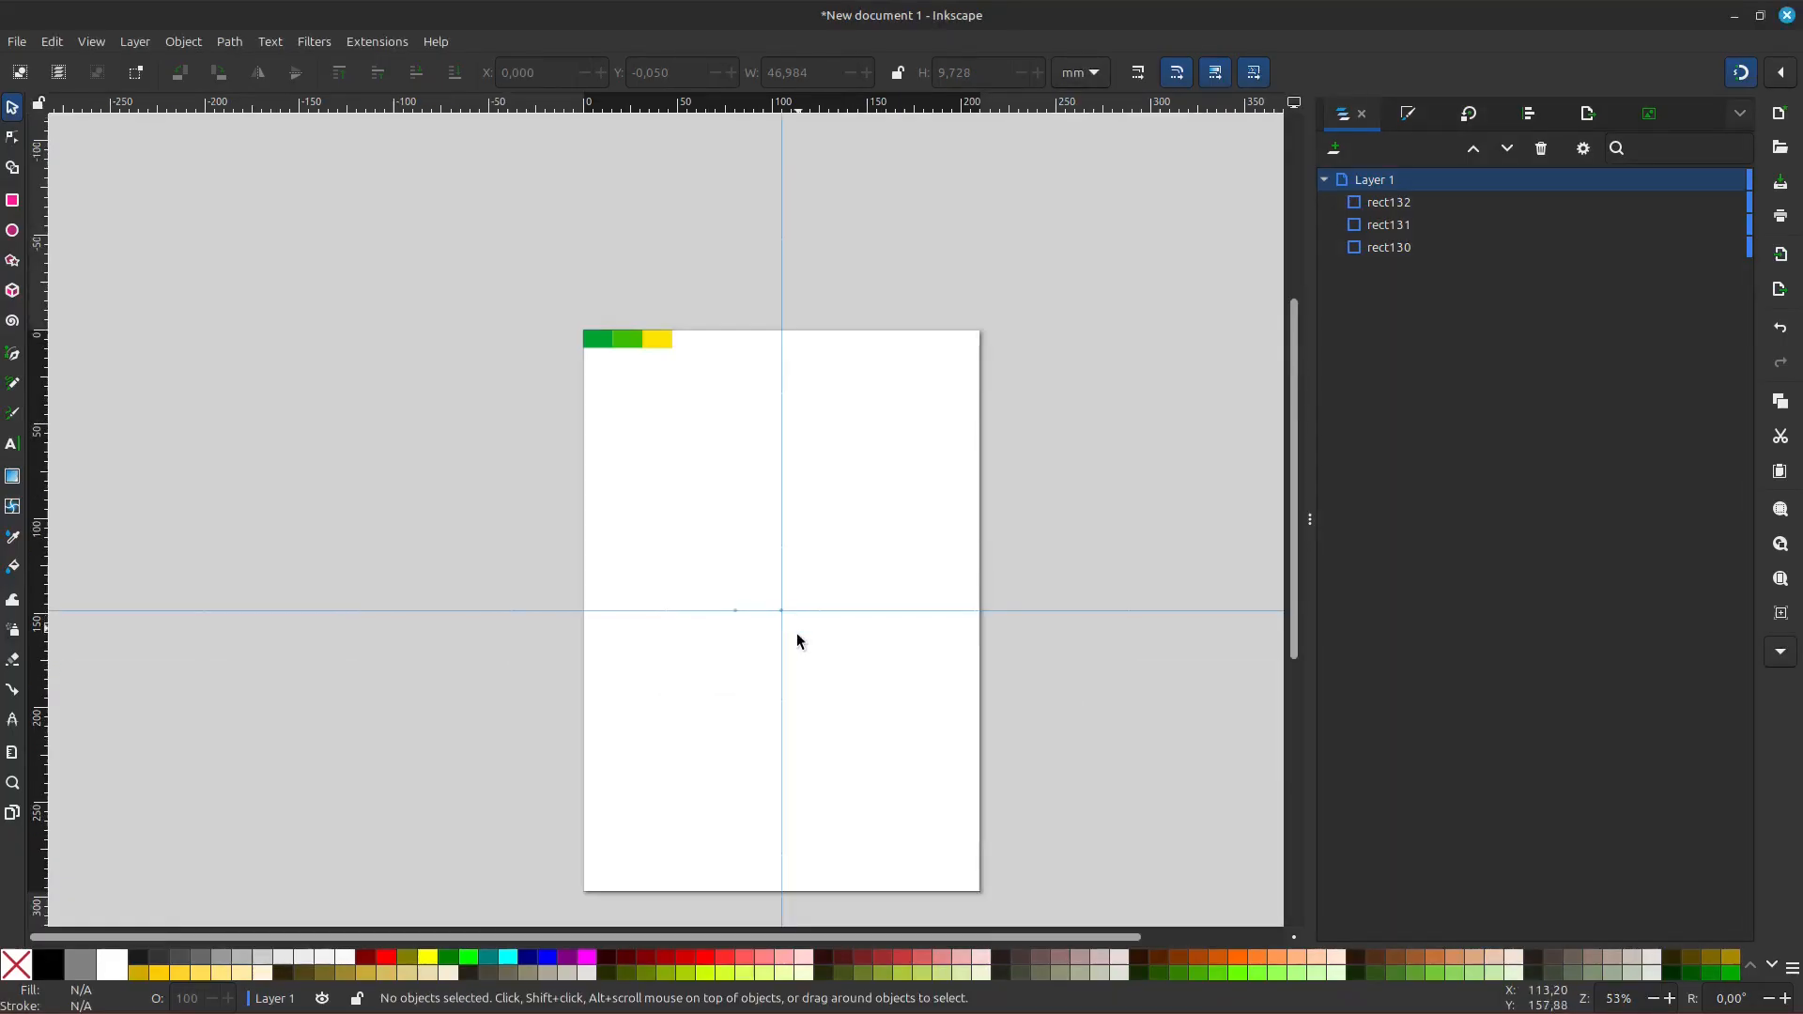
scroll(803, 620, "up", 2)
scroll(749, 573, "down", 2)
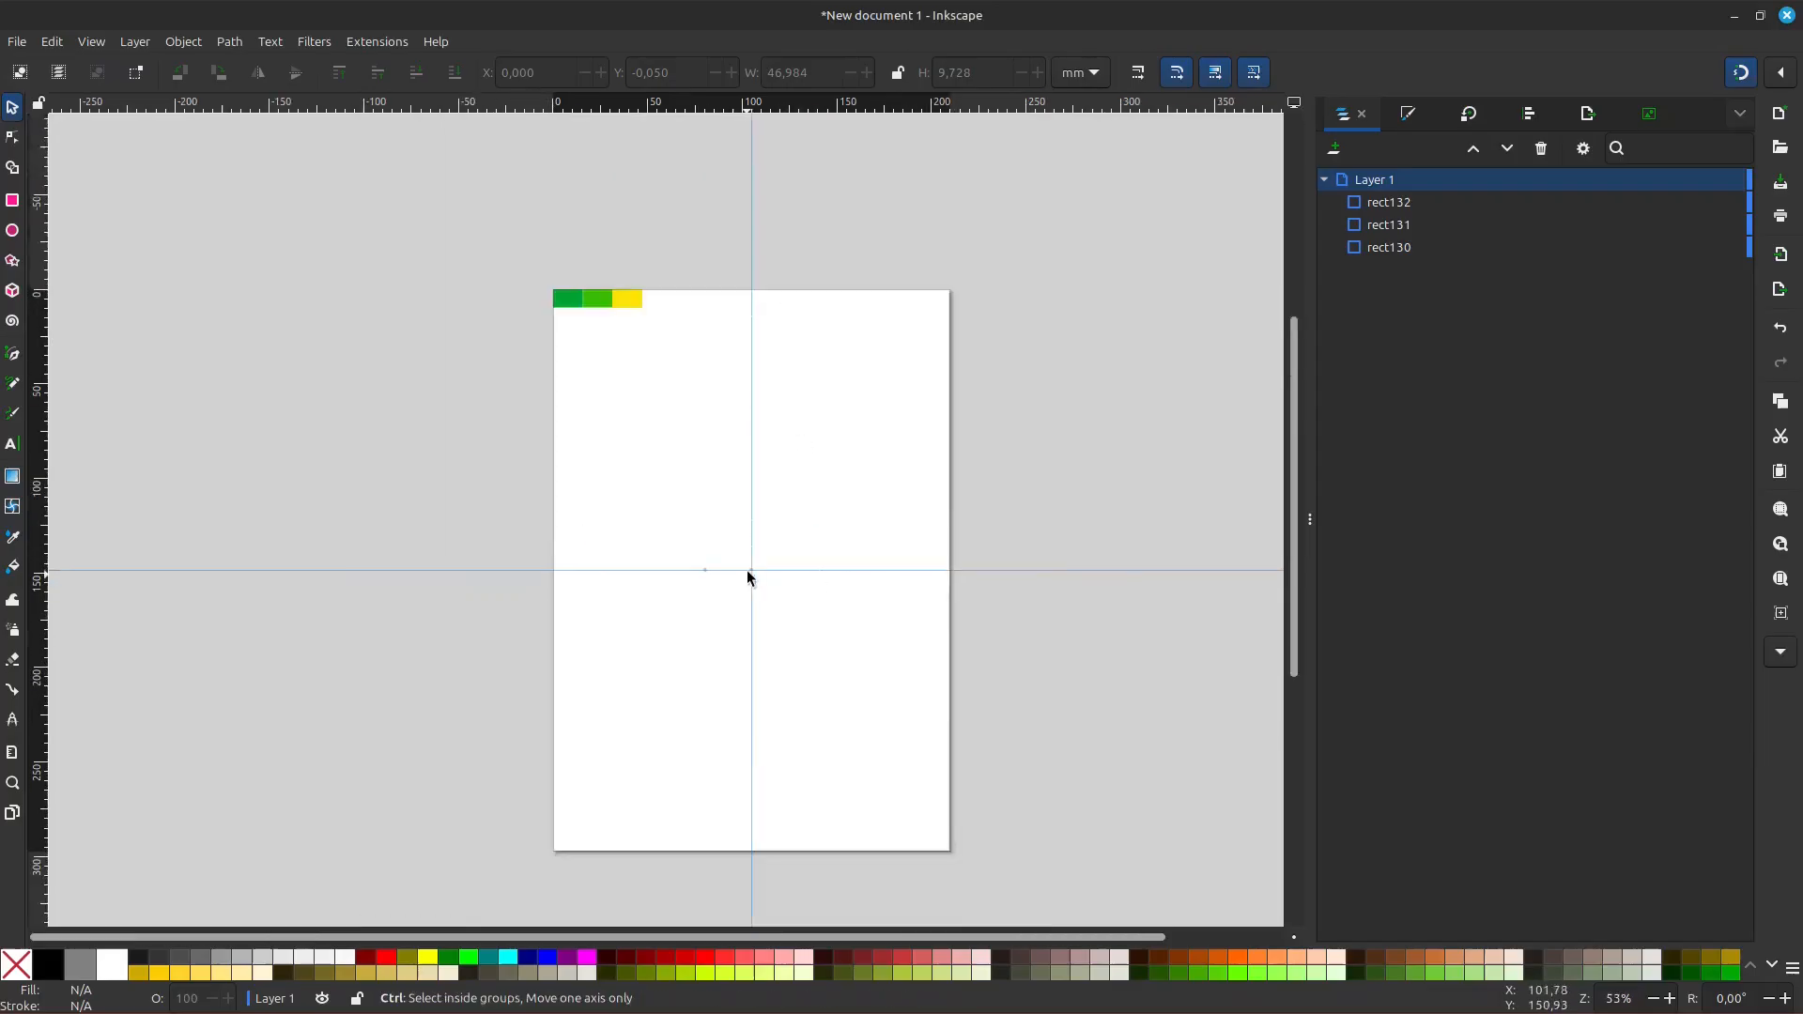
- Review the snapping options for bounding boxes, nodes, guide lines and page borders
left_click(1779, 77)
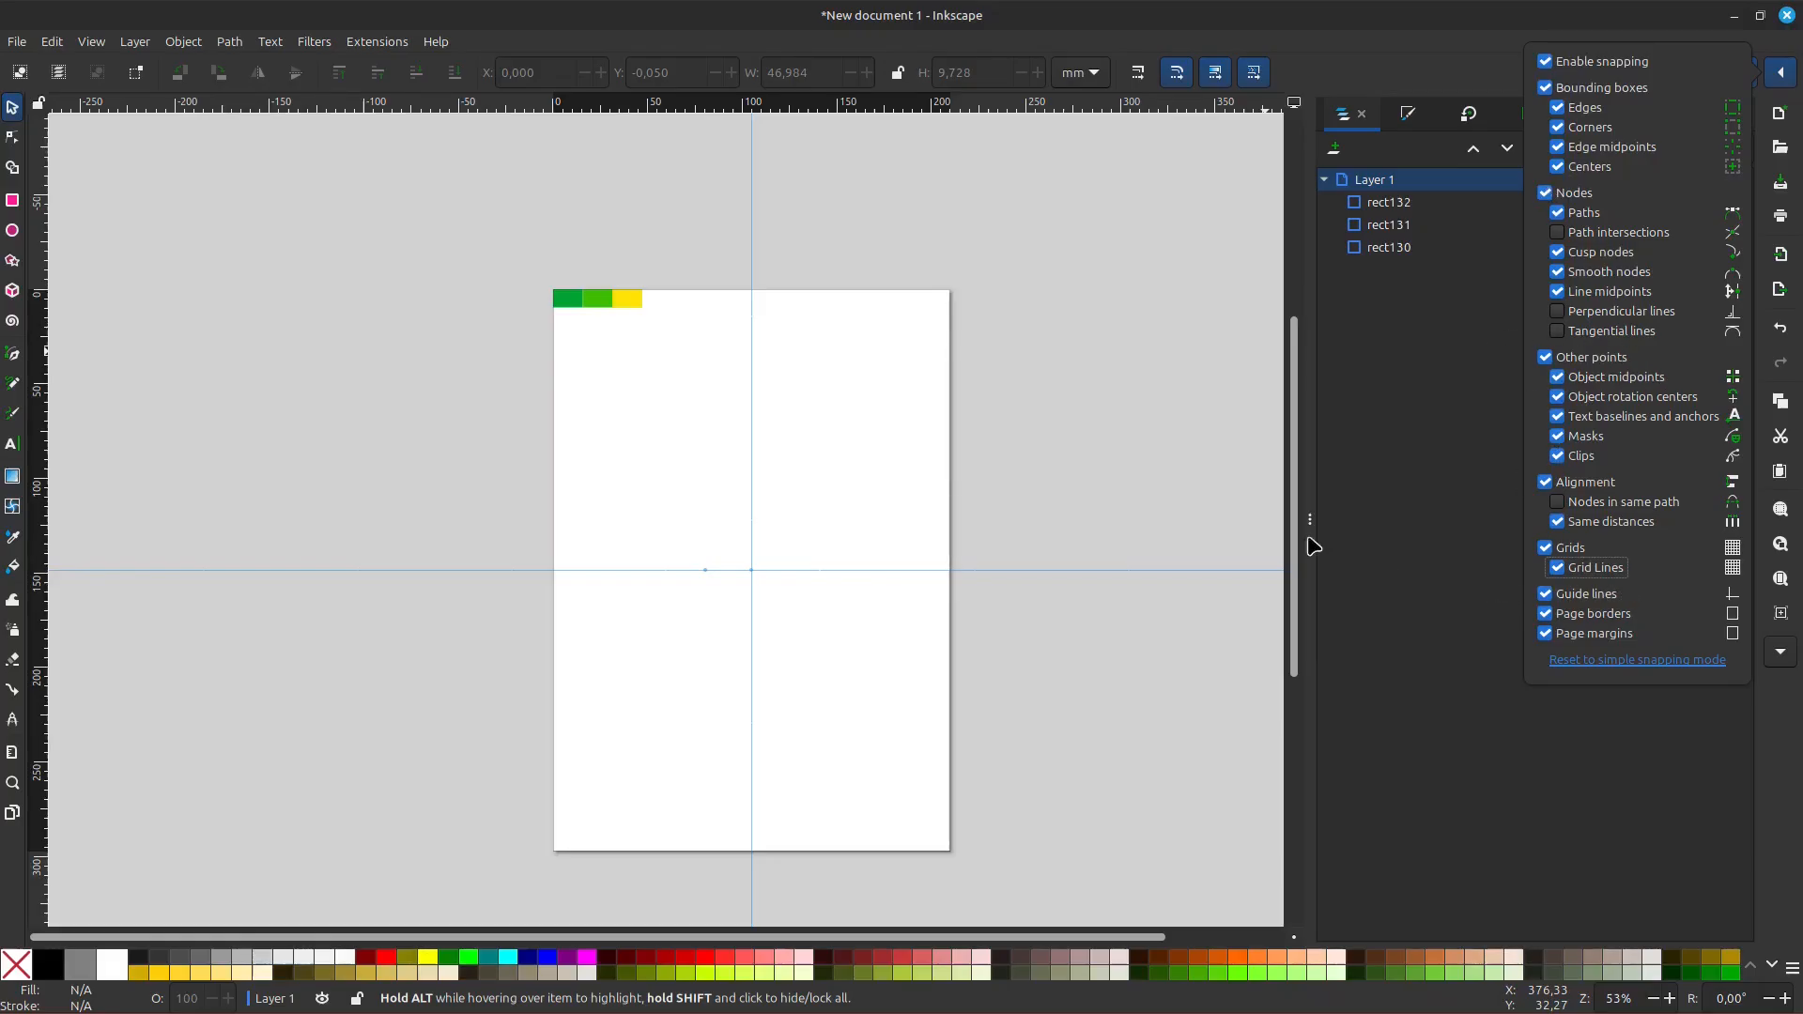
left_click(1093, 502)
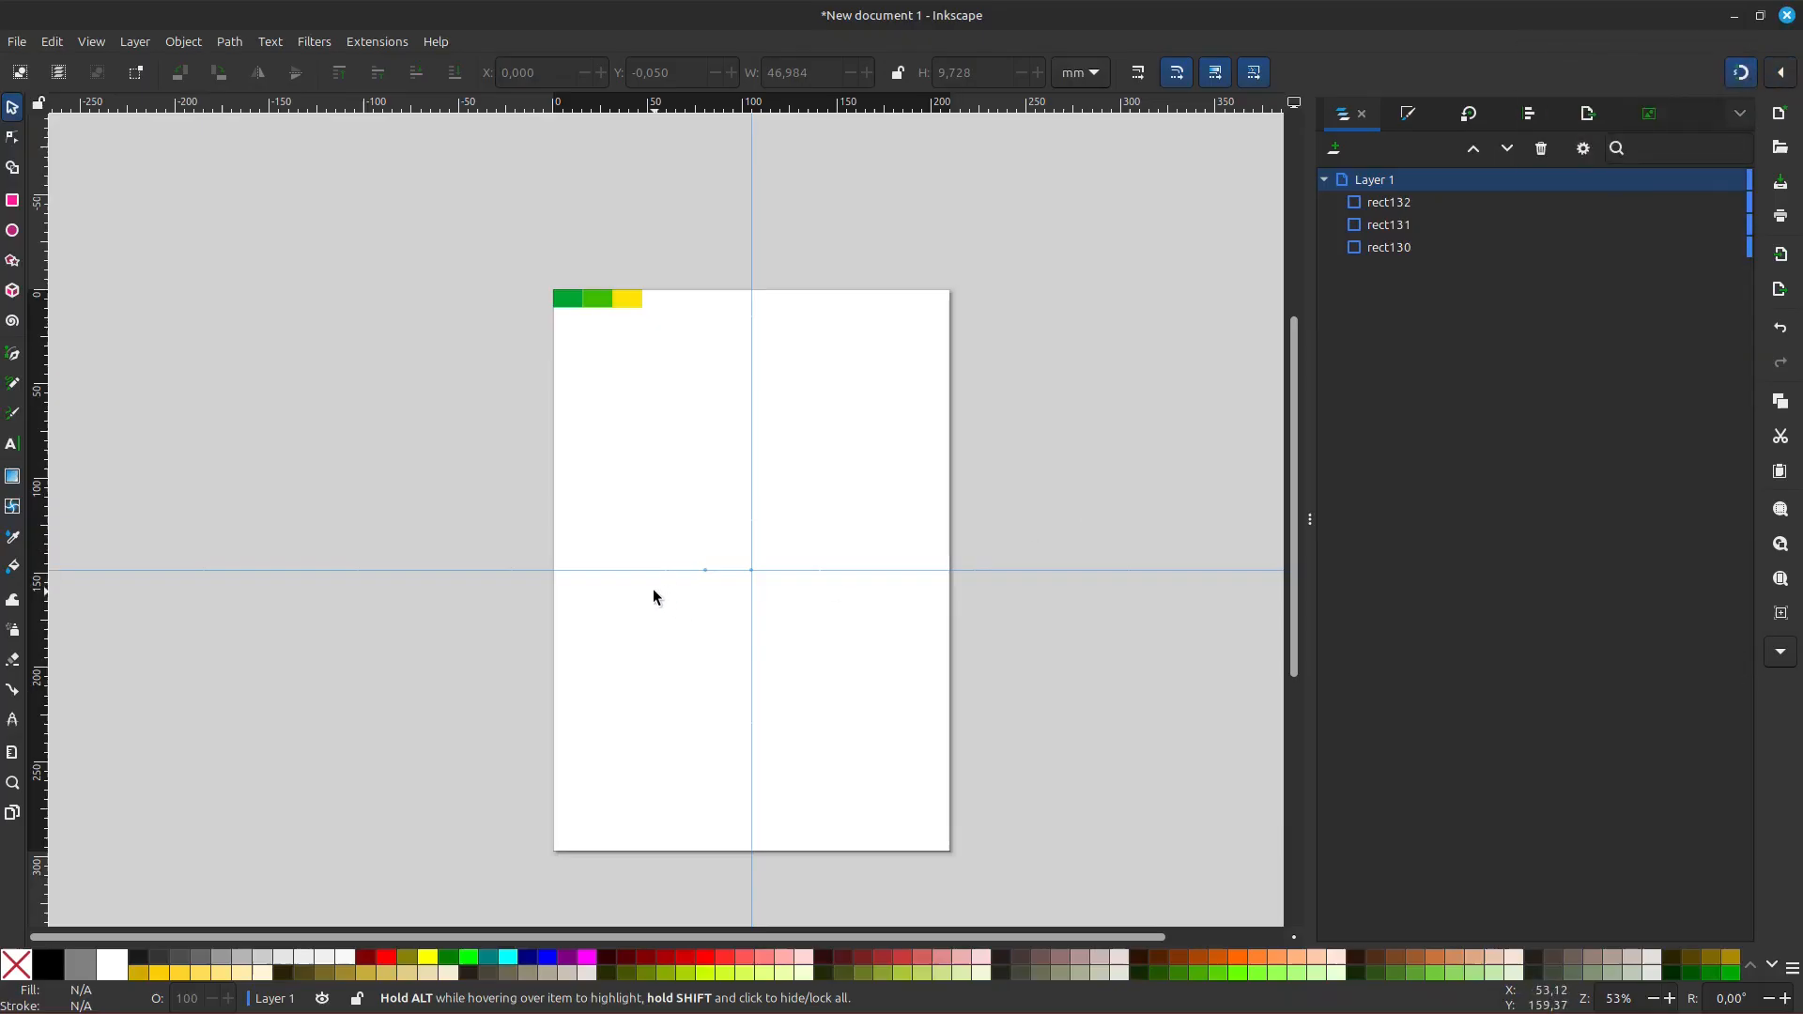
- Draw an ellipse about 49 mm wide and 78 mm high above the horizontal guide
scroll(671, 577, "up", 1)
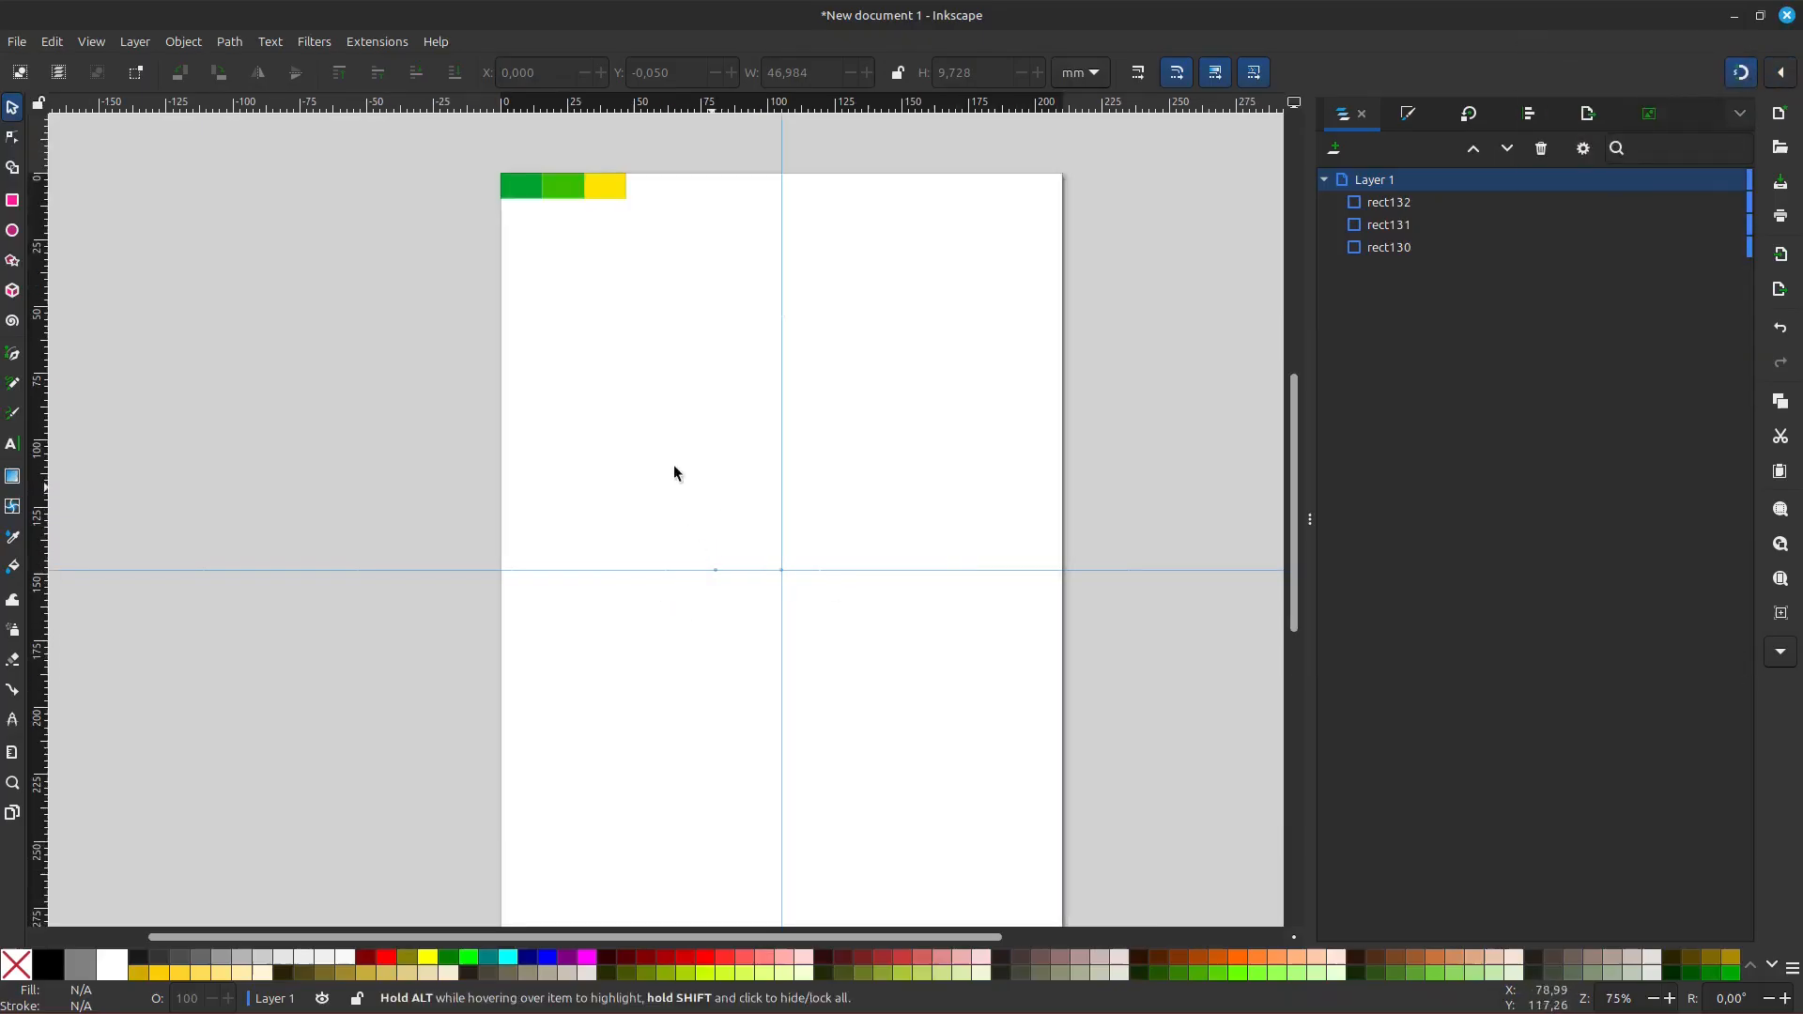
left_click(12, 232)
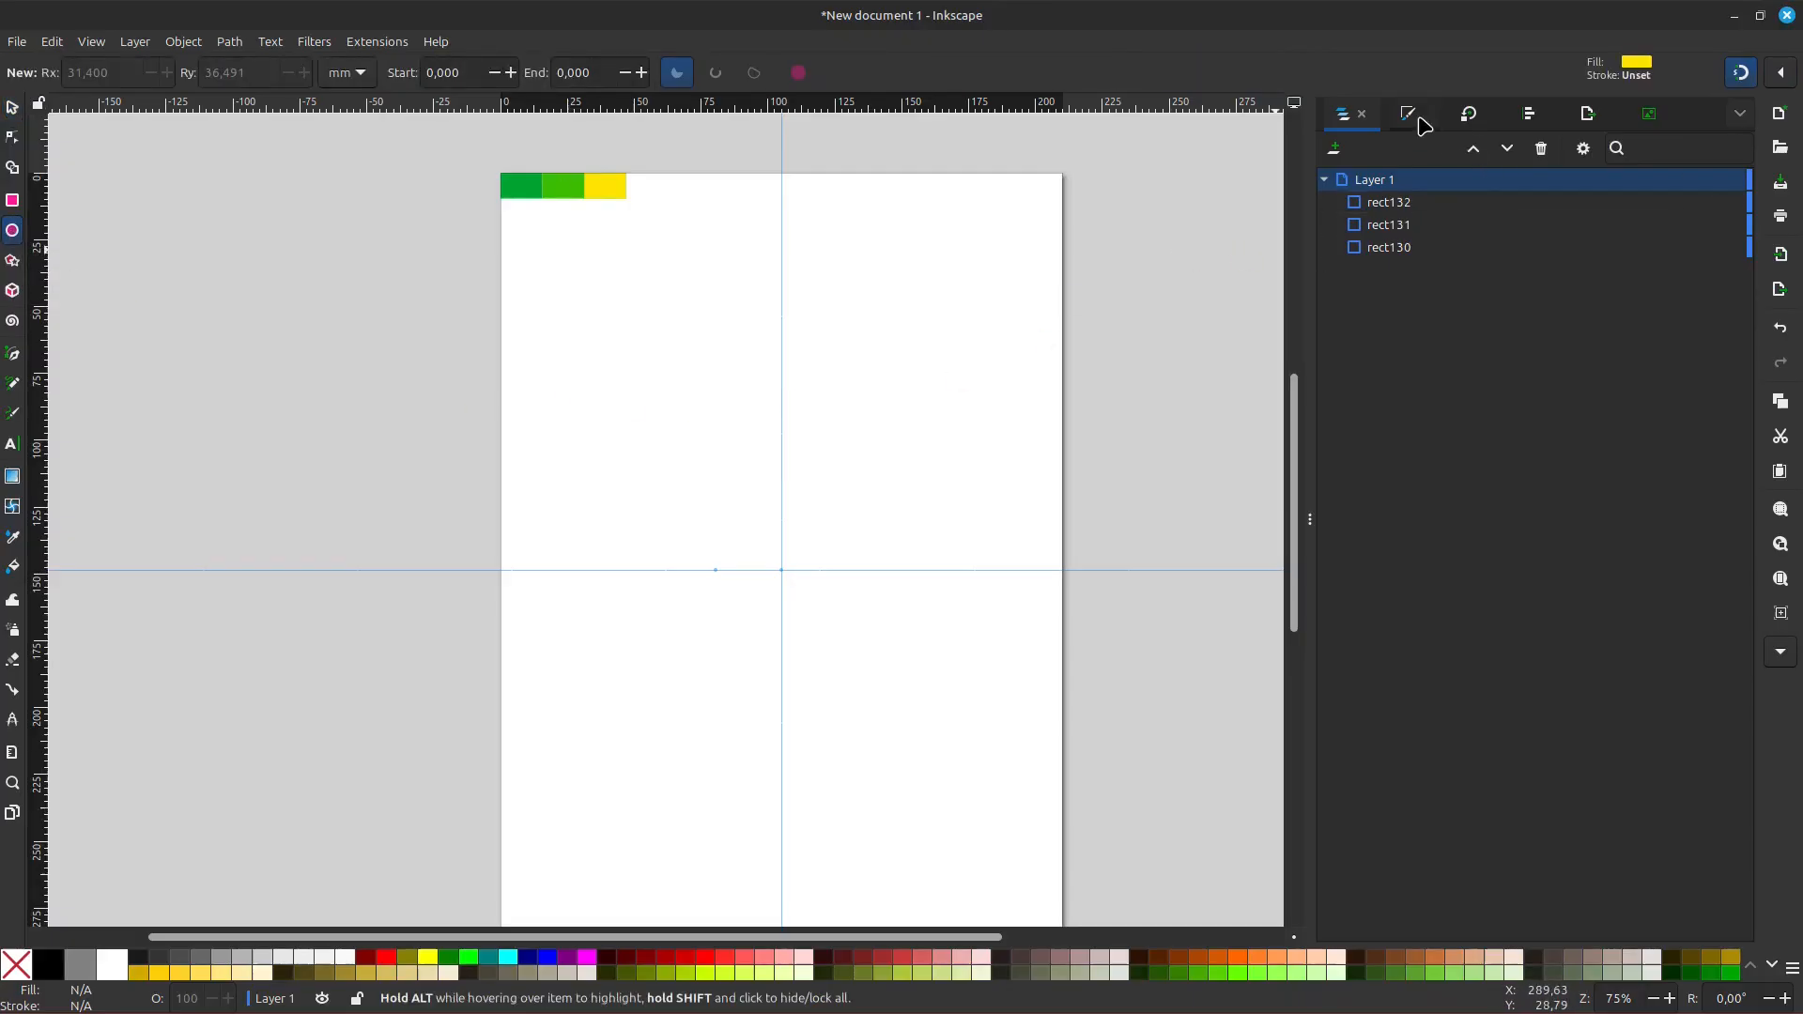
left_click_drag(690, 363, 820, 568)
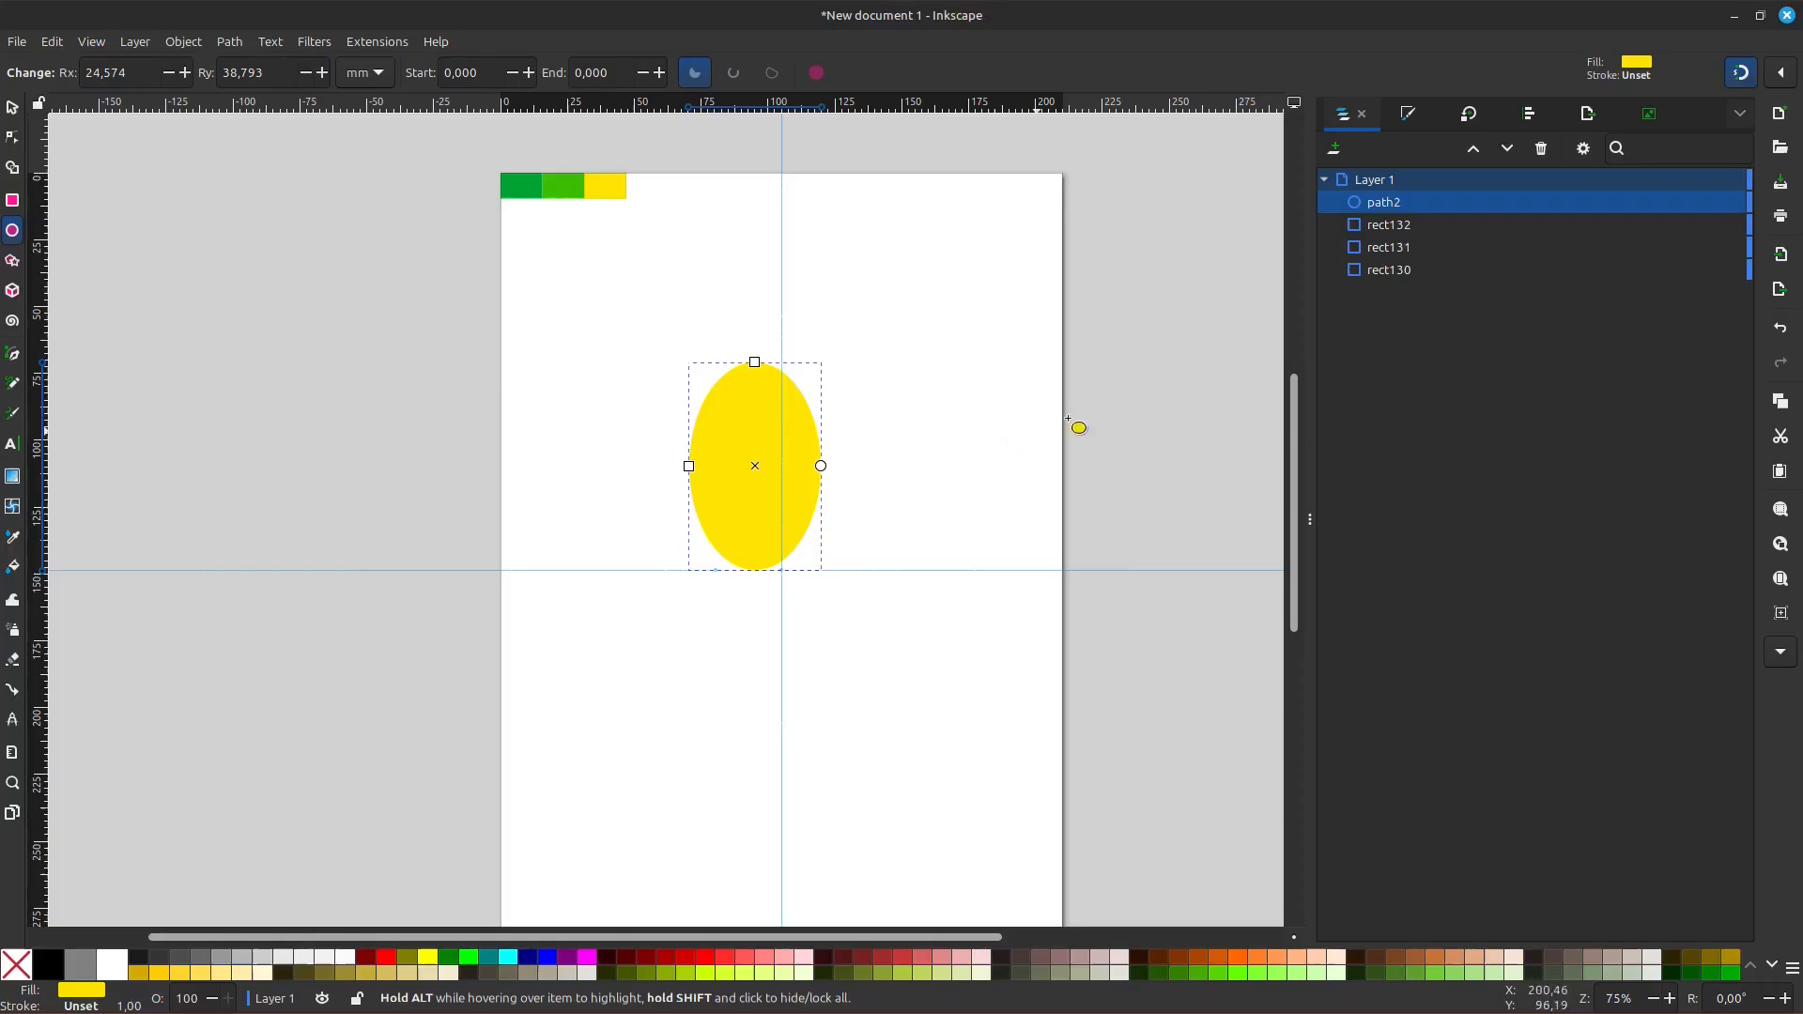
- Remove the ellipse's fill, give it a flat black stroke and check its stroke width
left_click(1408, 114)
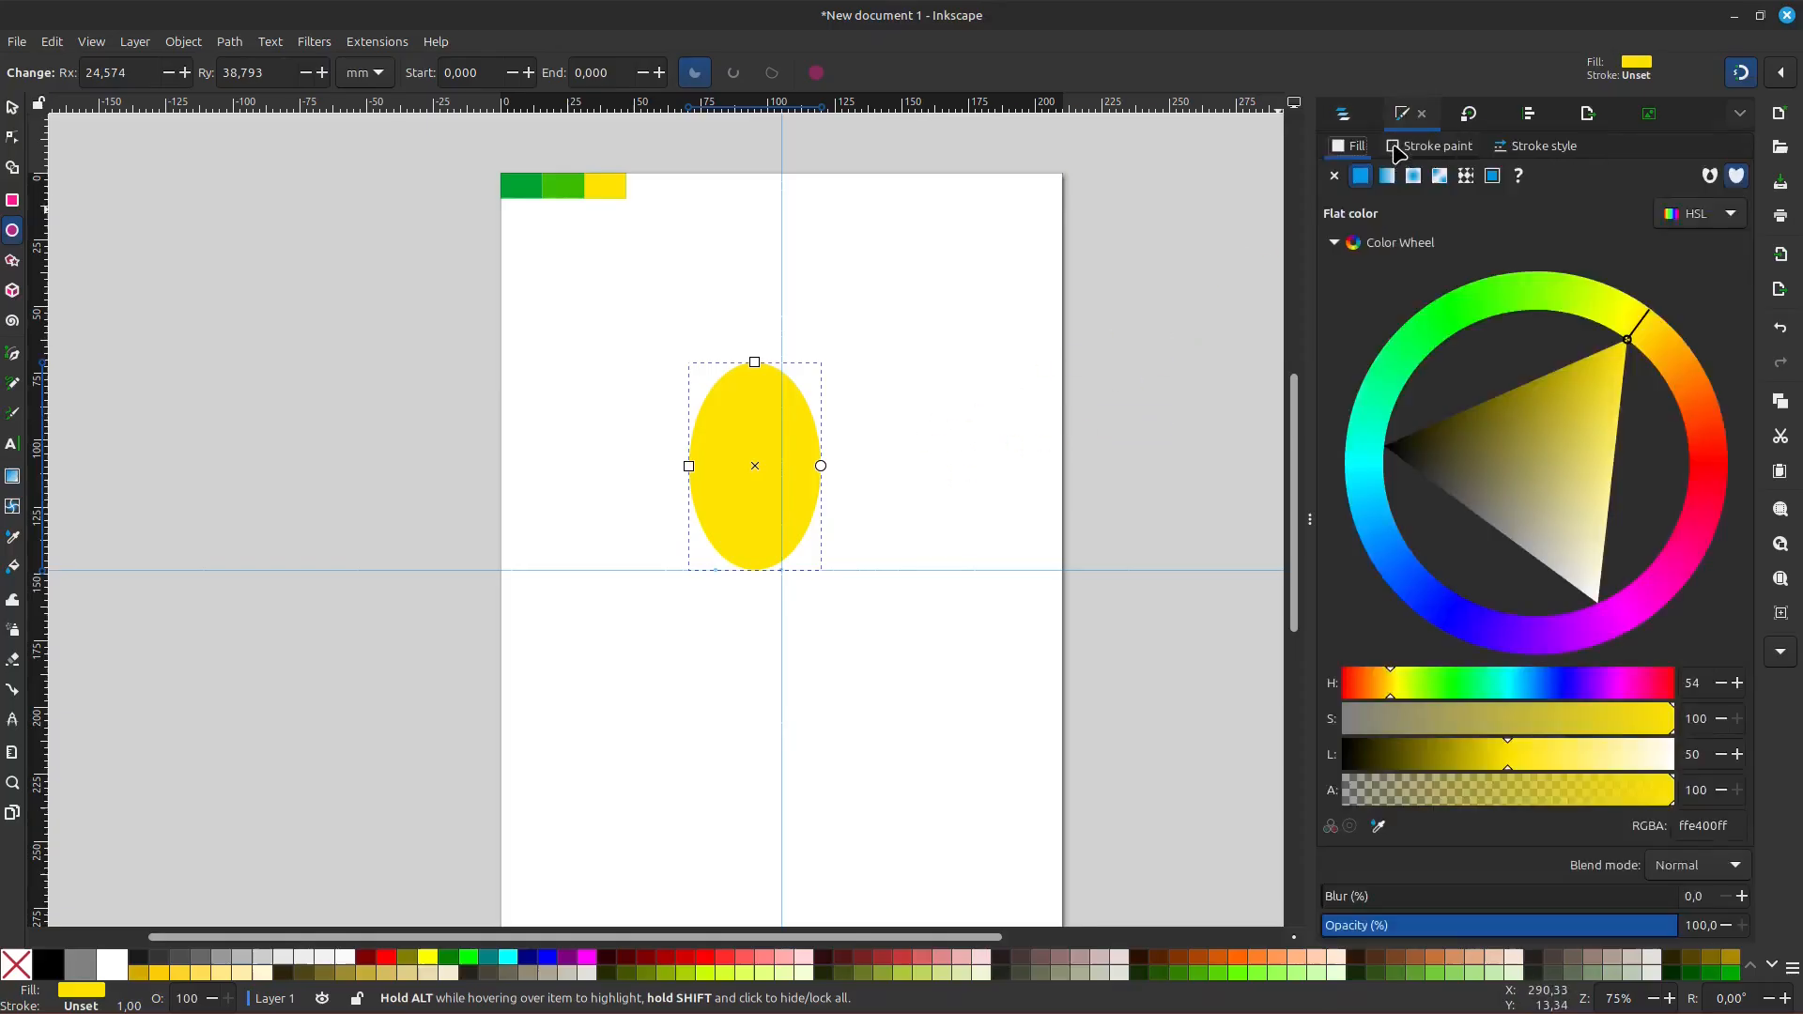
left_click(1334, 175)
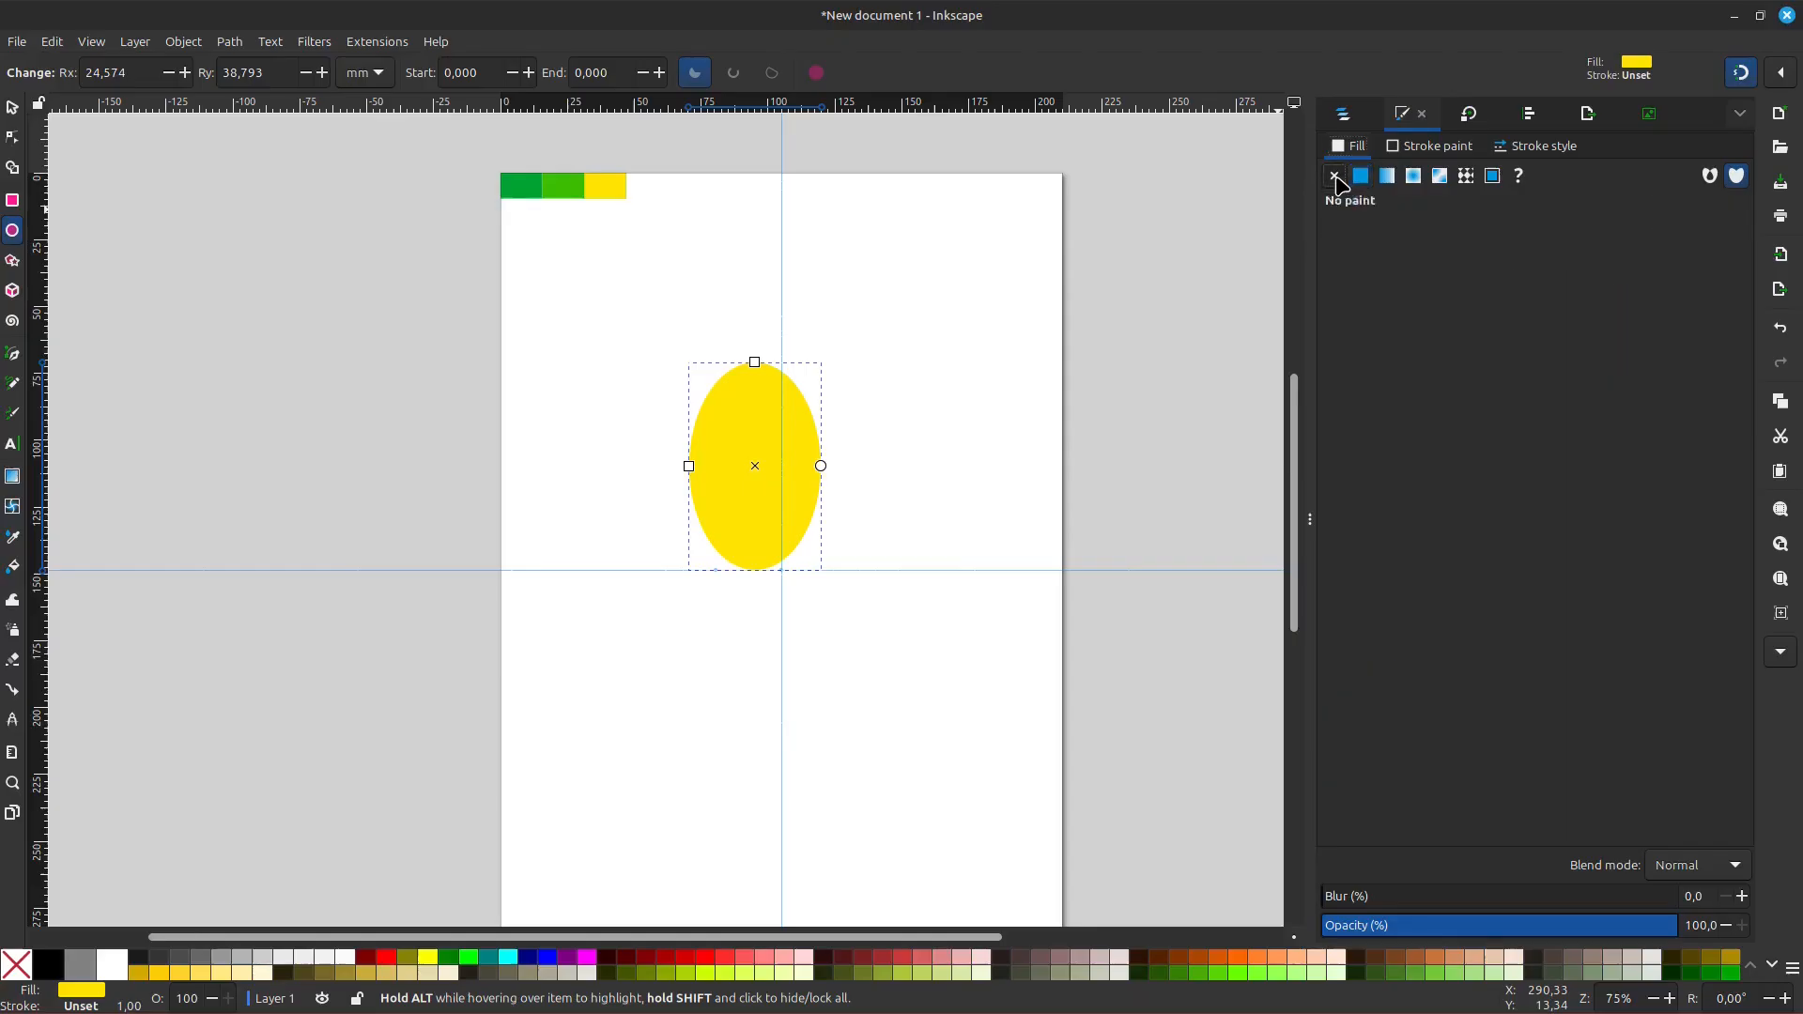
left_click(1415, 152)
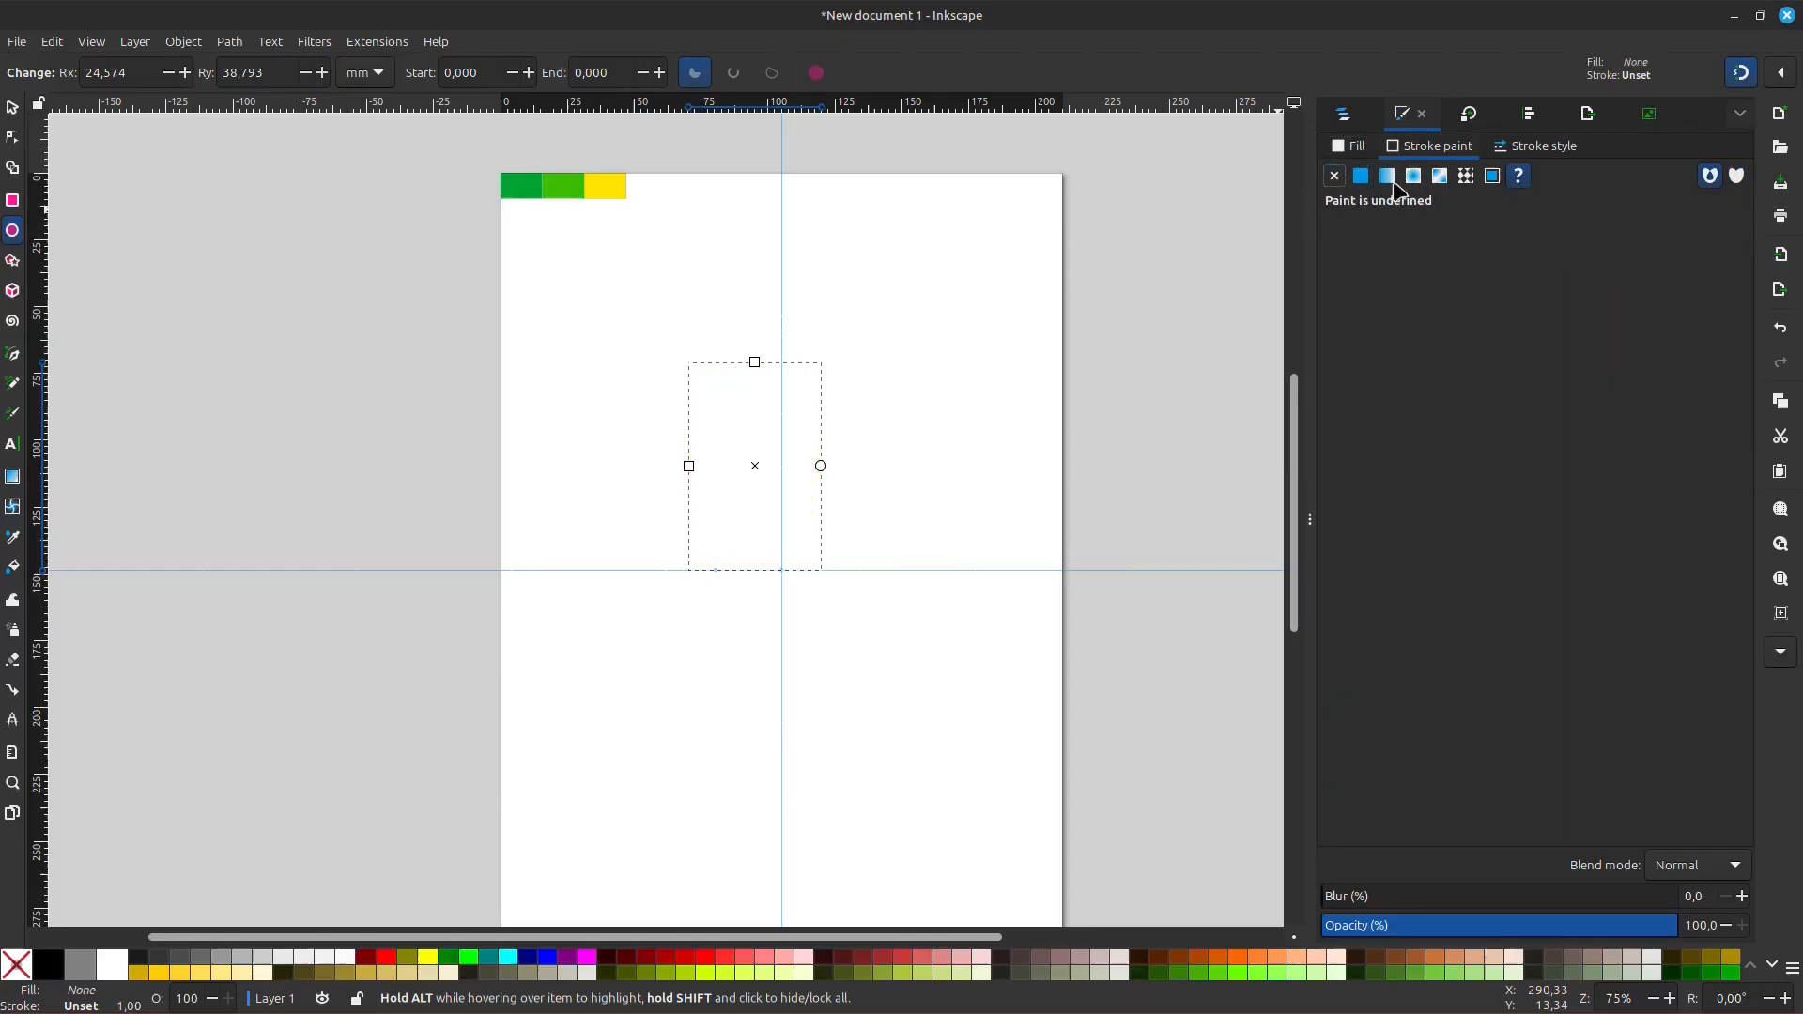
left_click(1361, 177)
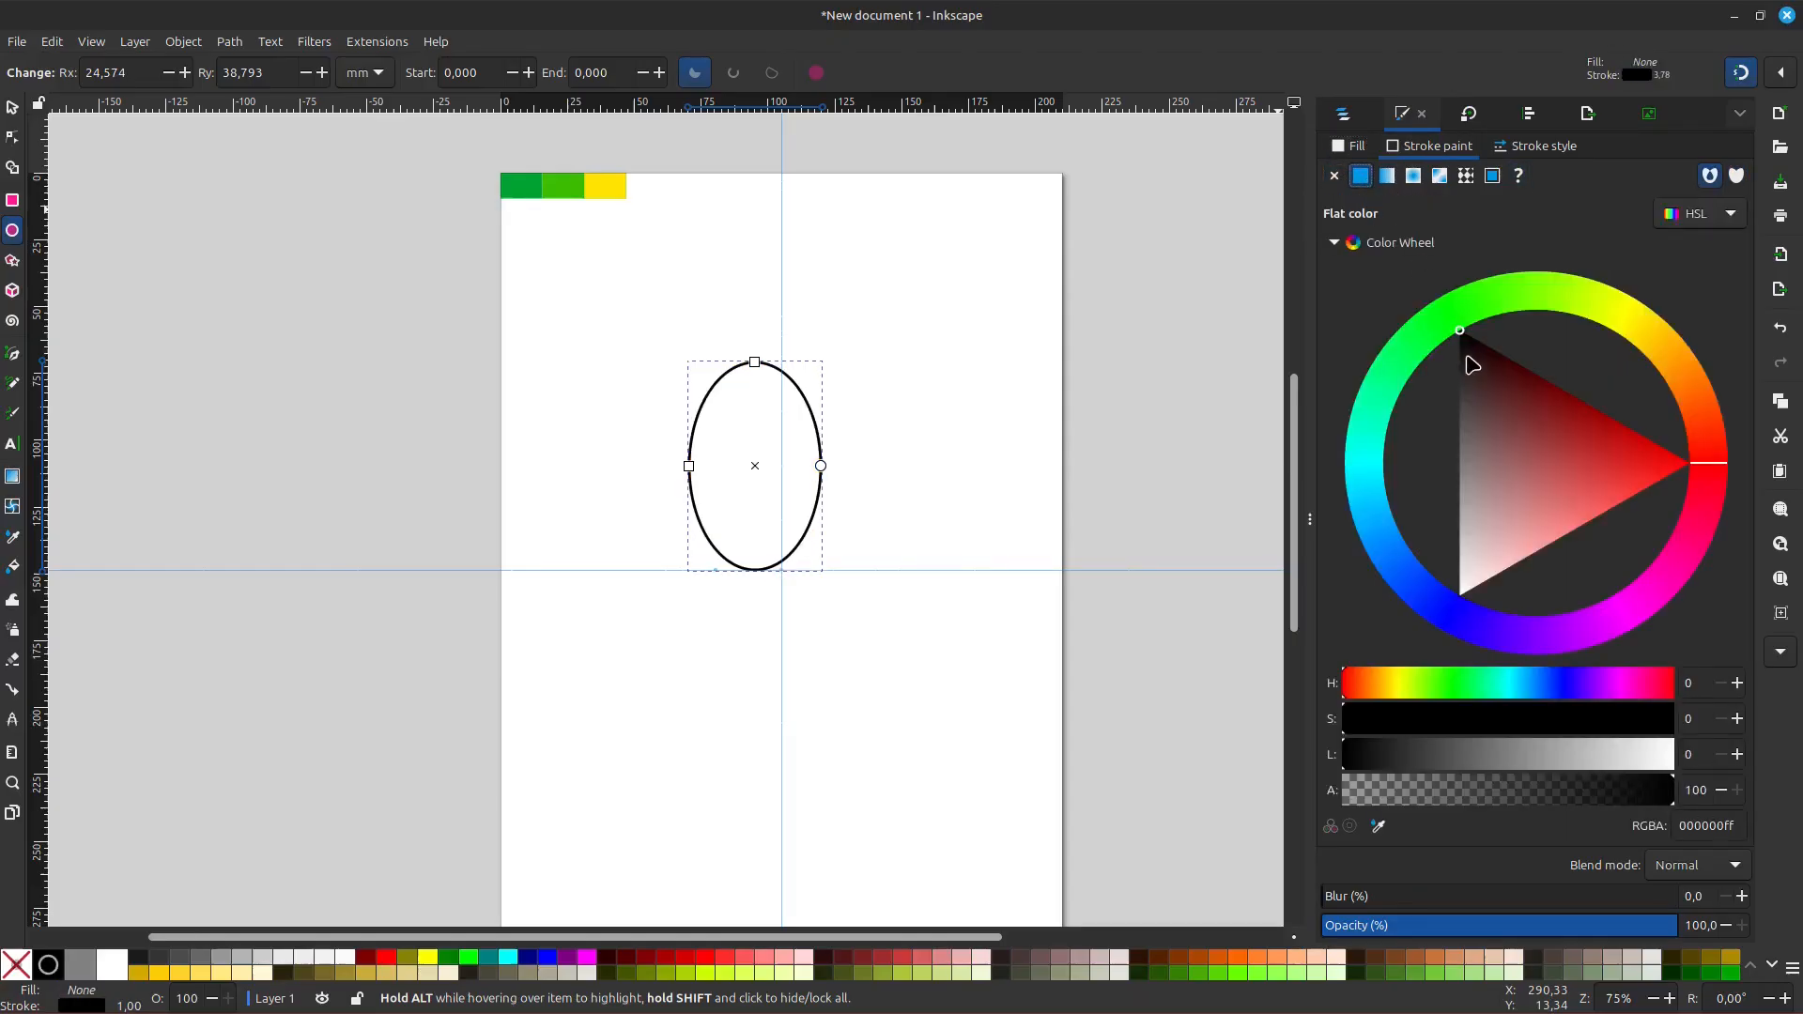
left_click(1538, 148)
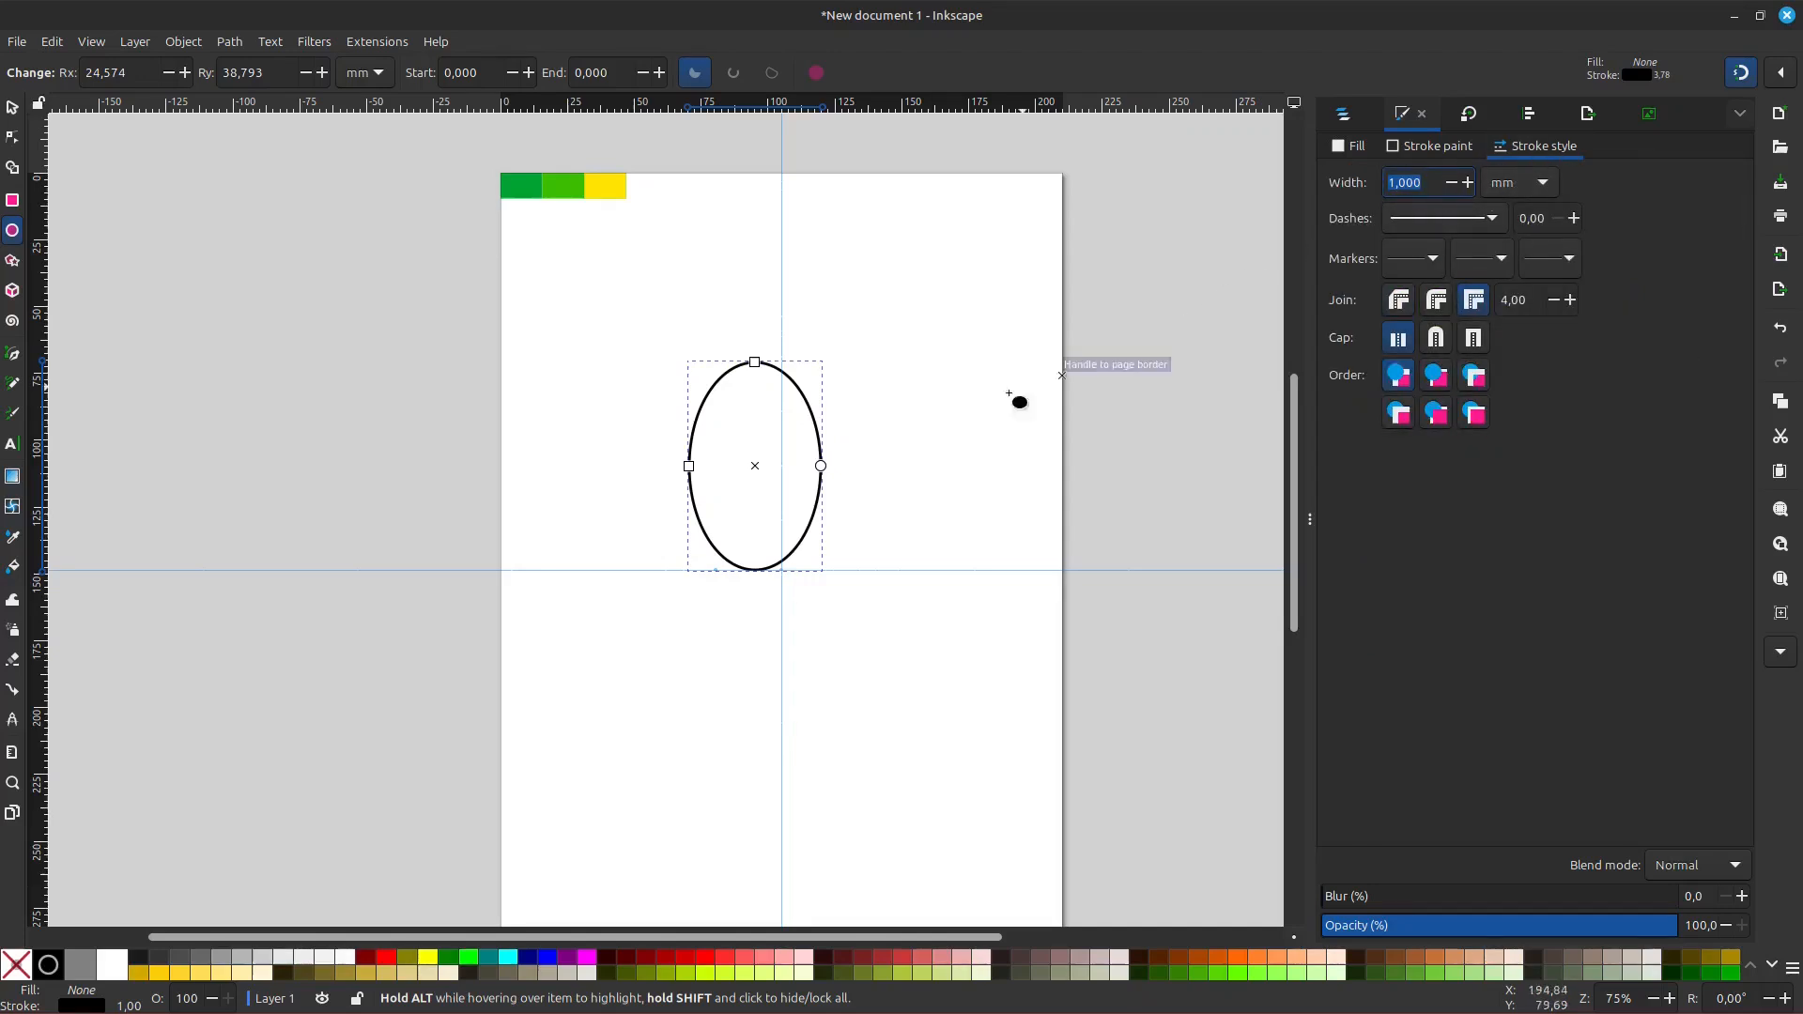
- Move the ellipse slightly upward and set its size to 100 mm wide by 130 mm high
left_click(12, 107)
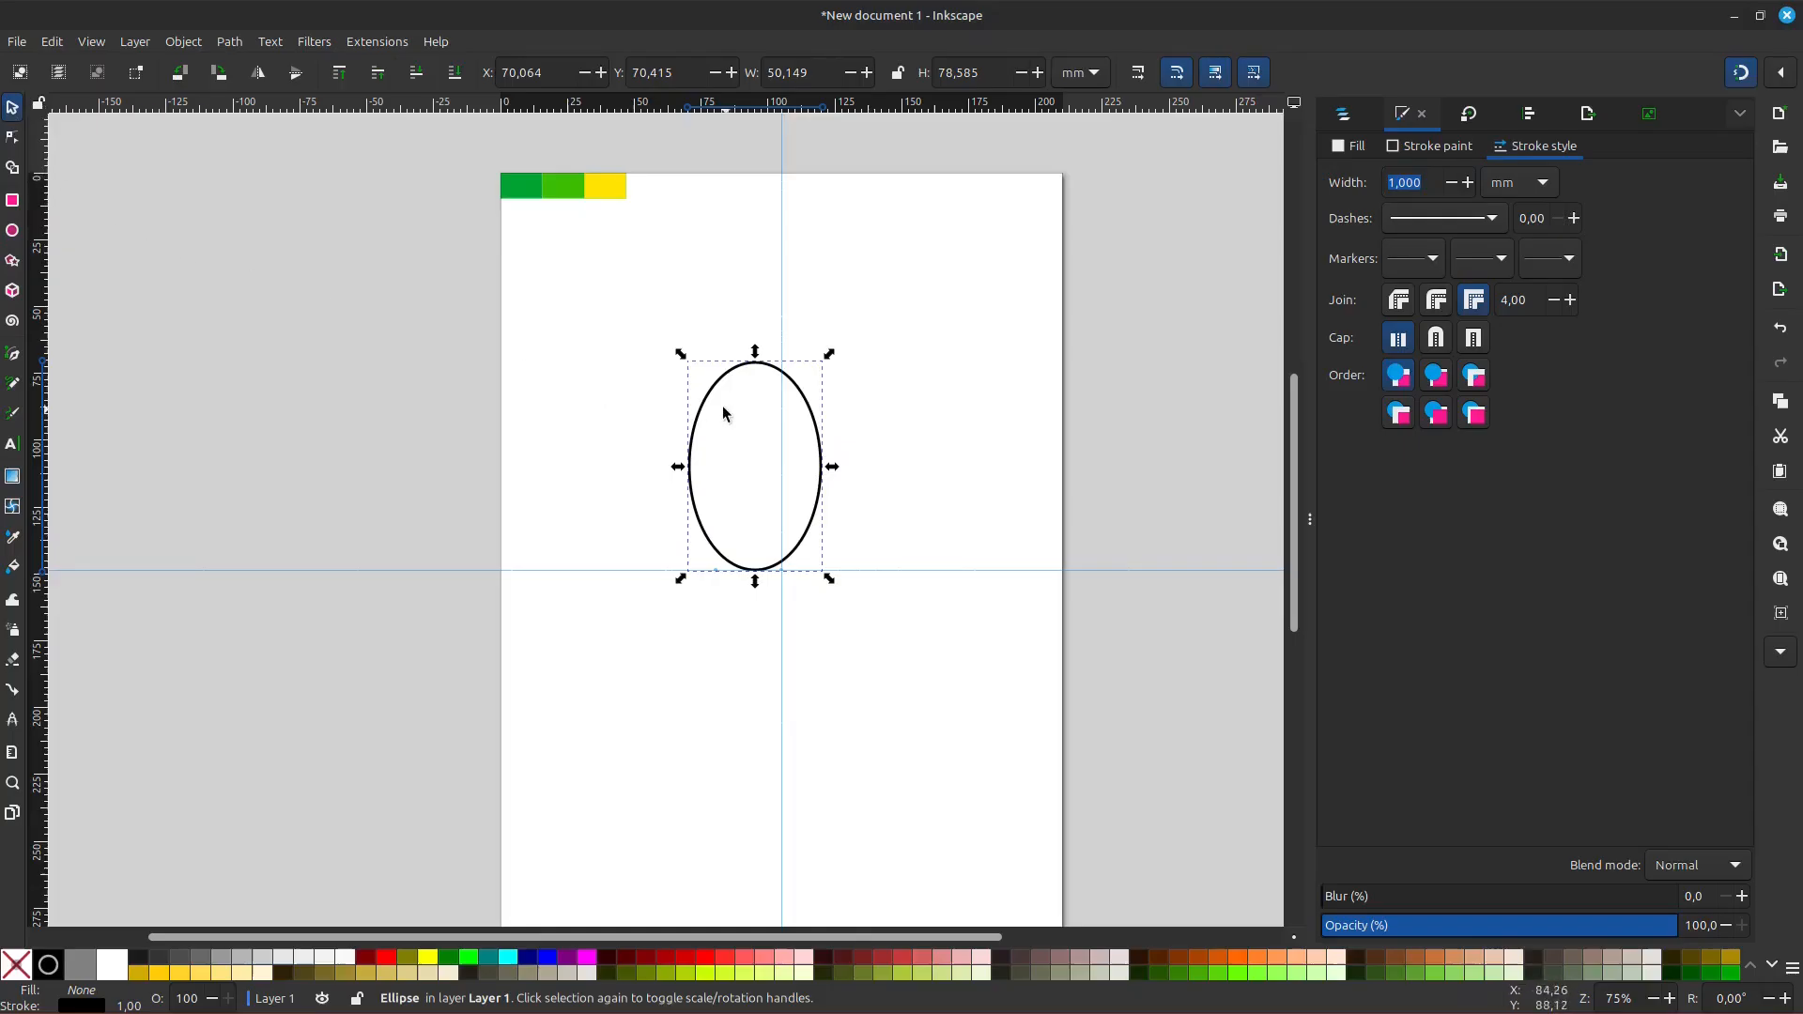
left_click_drag(727, 414, 724, 360)
scroll(772, 429, "up", 1)
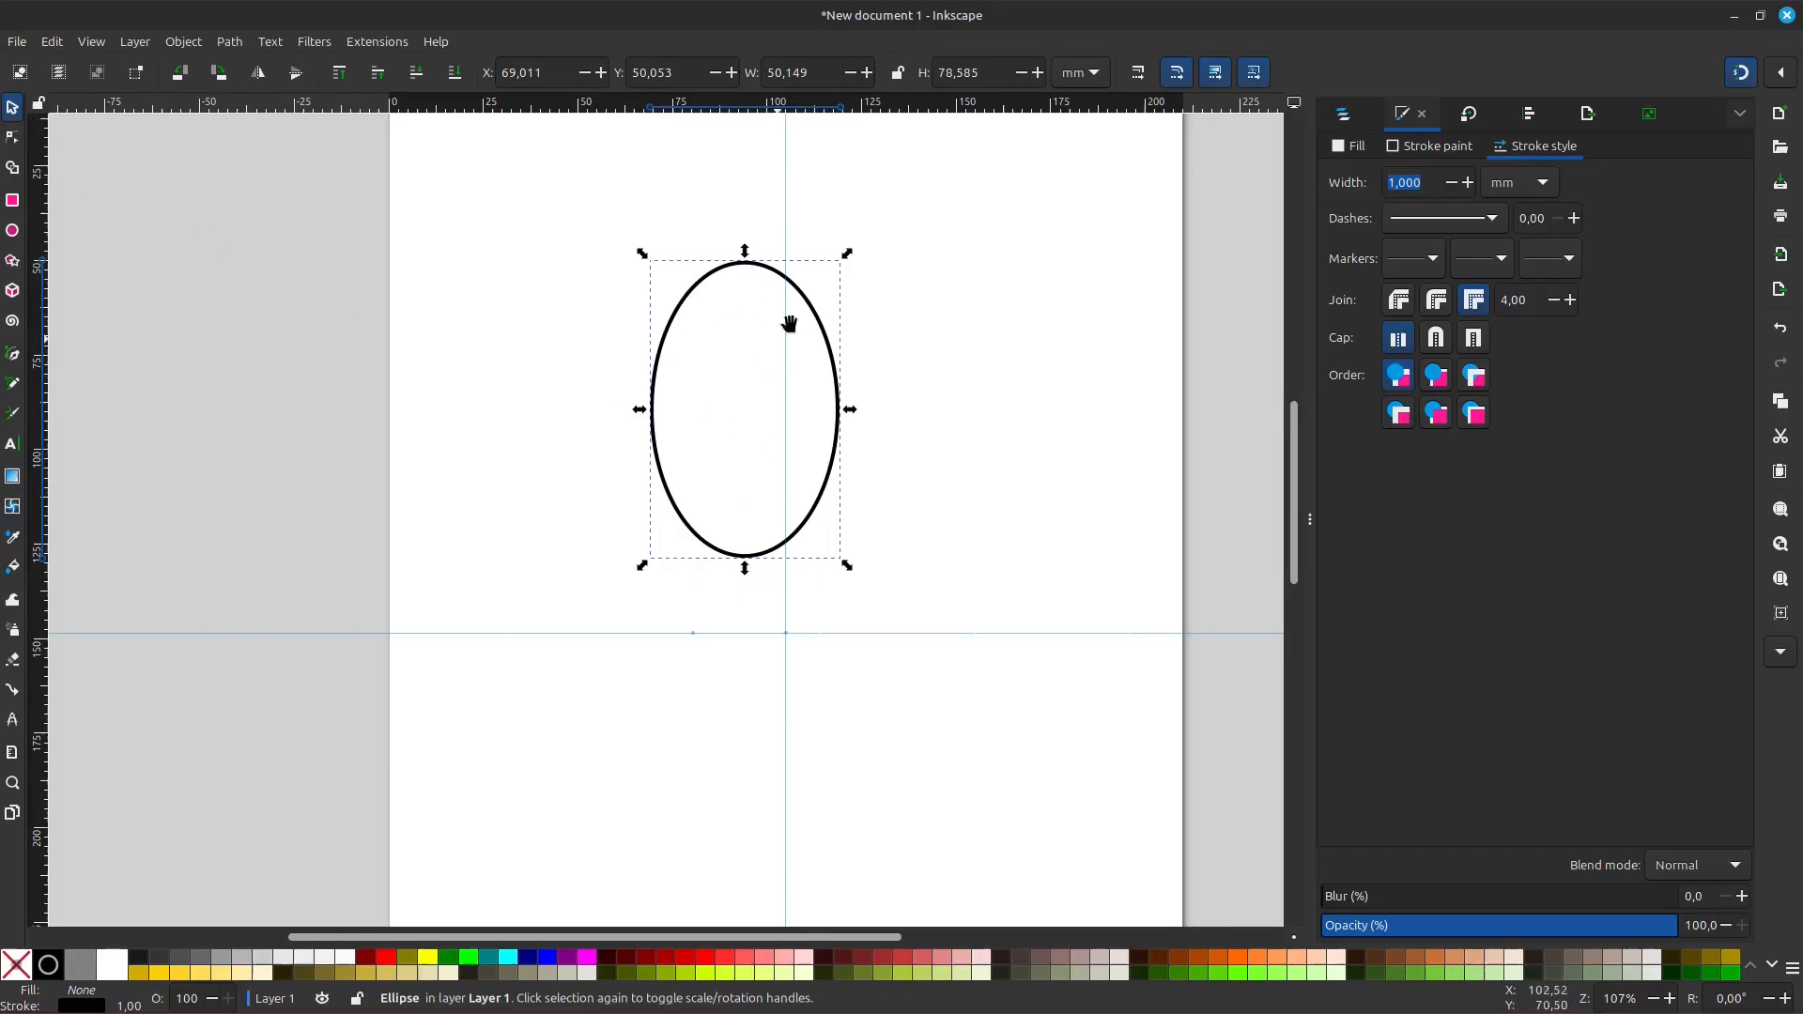
left_click_drag(821, 72, 768, 79)
type("100")
key("Return")
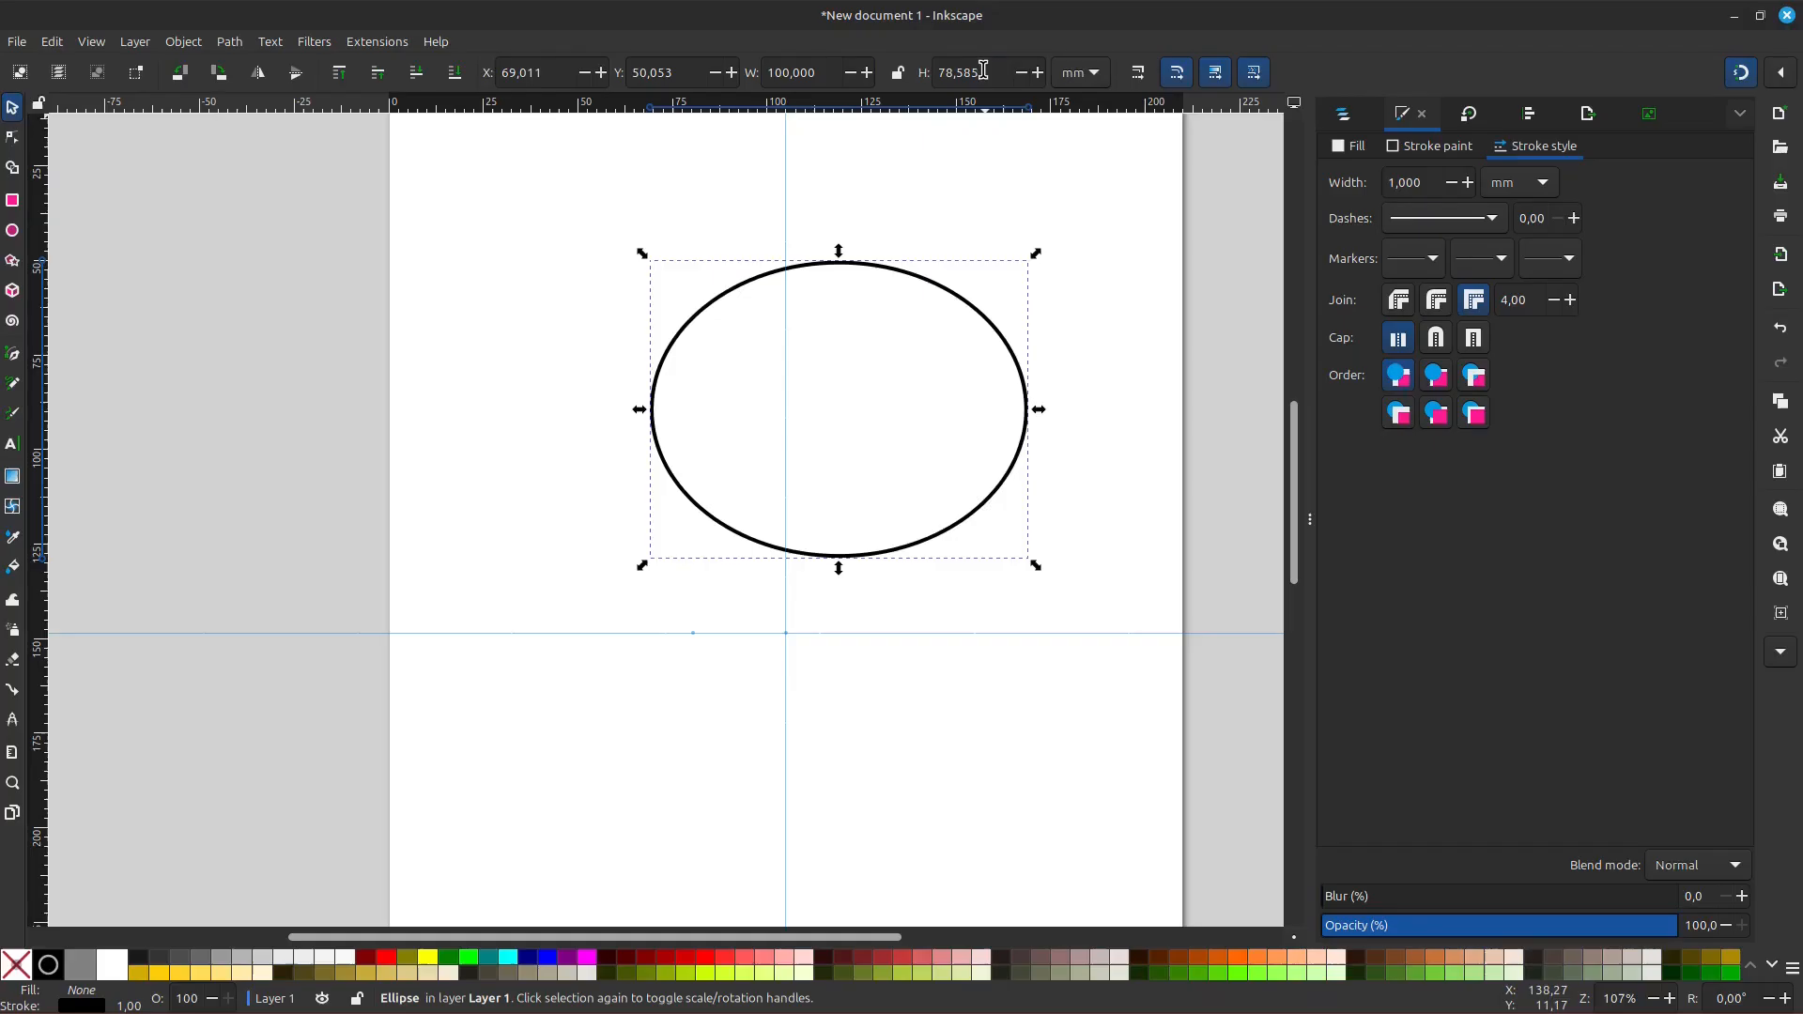
left_click_drag(991, 70, 905, 75)
type("130")
key("Return")
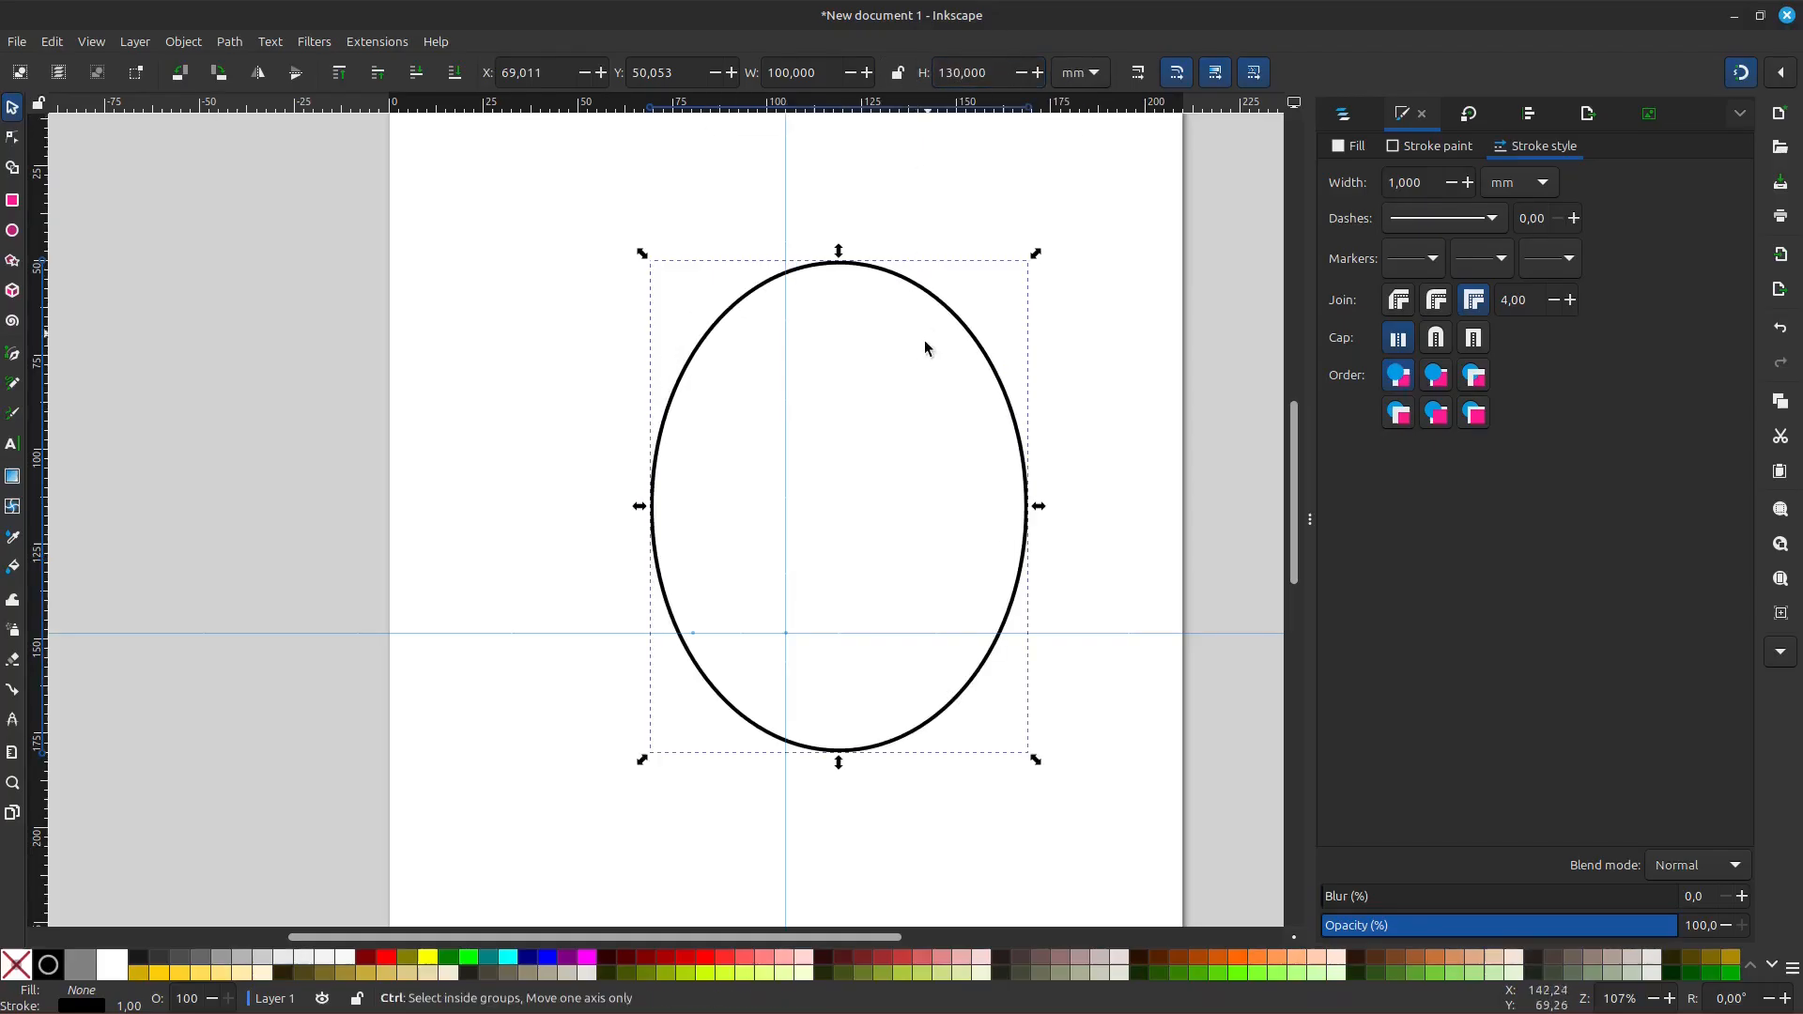
- Centre the ellipse on the vertical guide and snap its lowest point to the horizontal guide
scroll(926, 353, "down", 1, "ctrl")
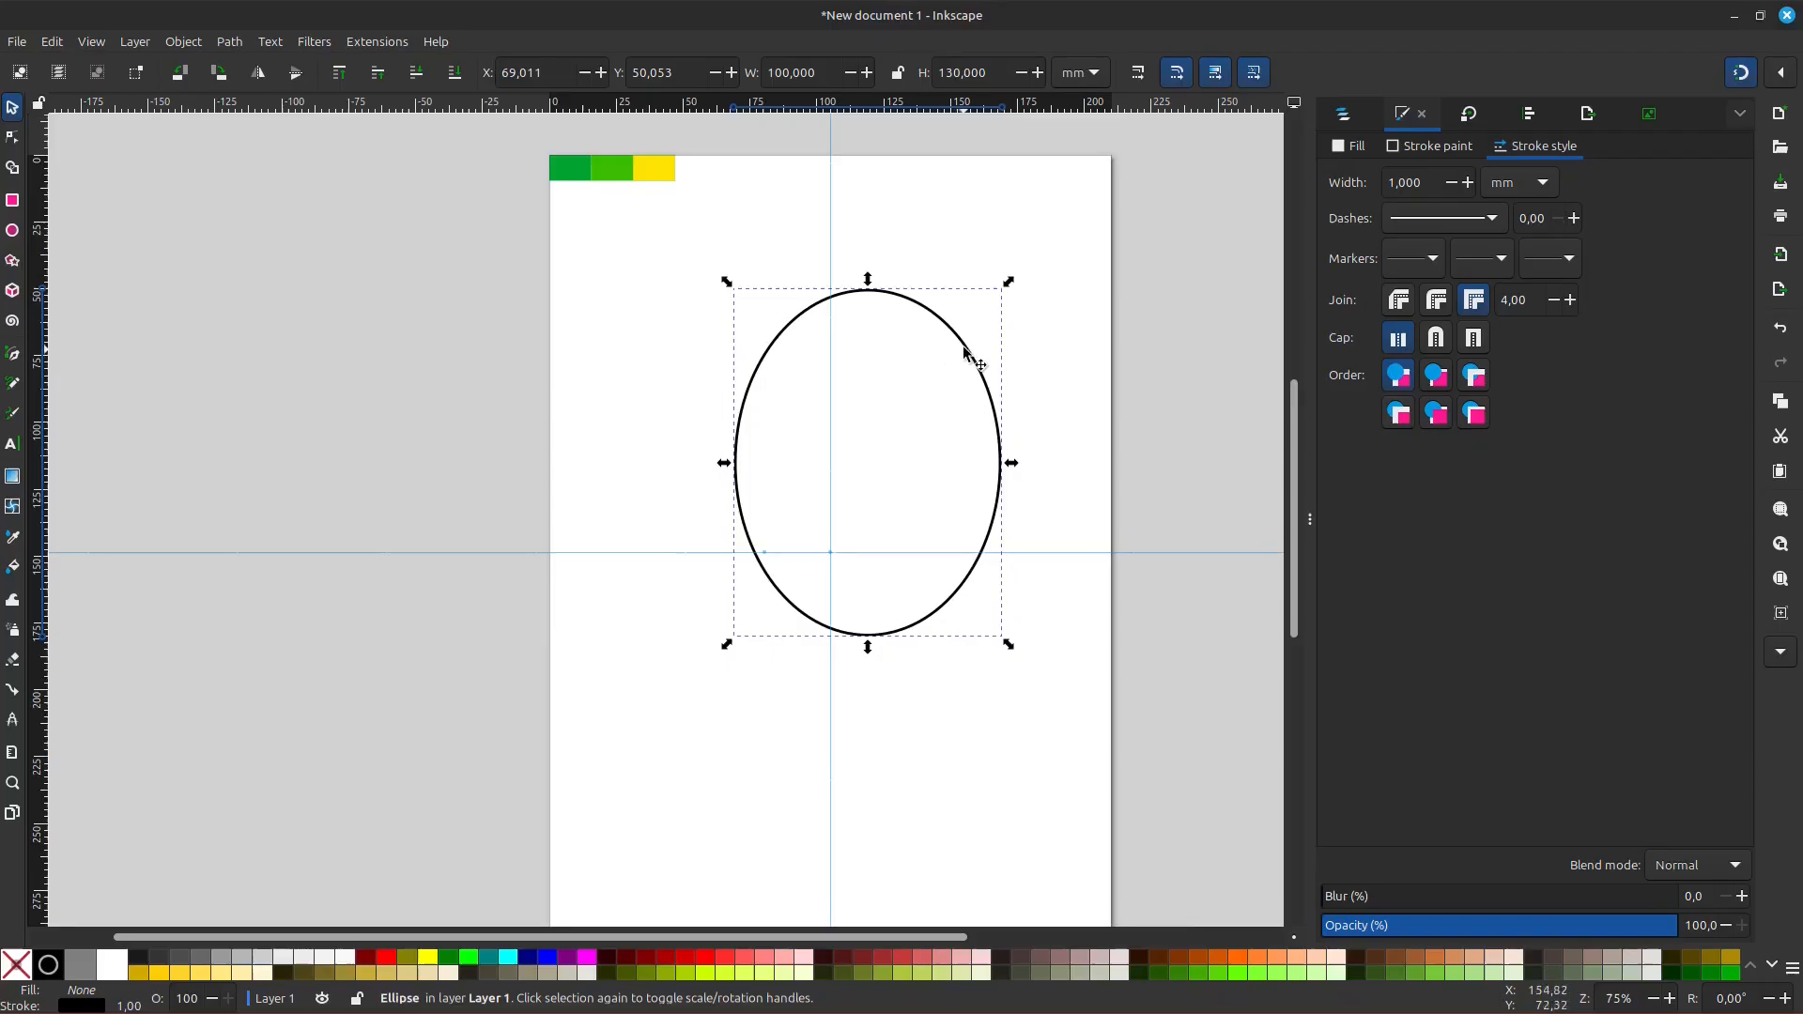
left_click_drag(964, 351, 946, 251)
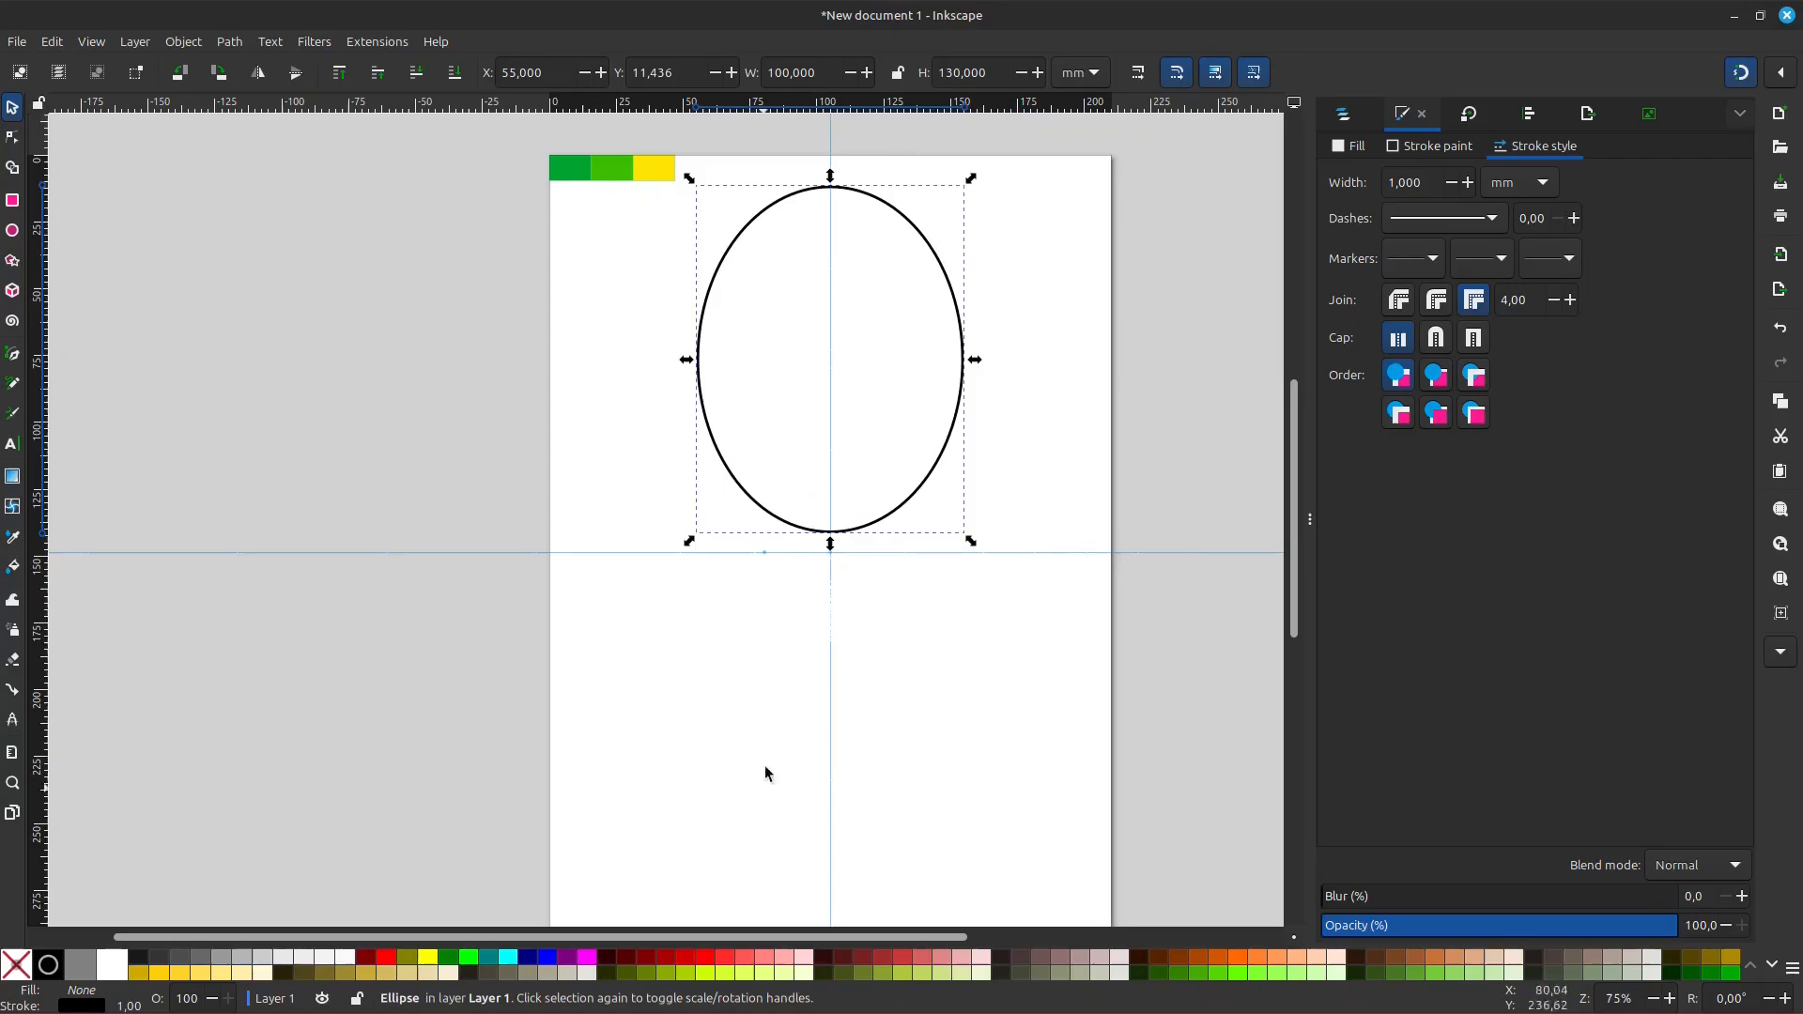
scroll(763, 795, "up", 3)
left_click_drag(907, 386, 909, 440)
scroll(855, 476, "down", 2)
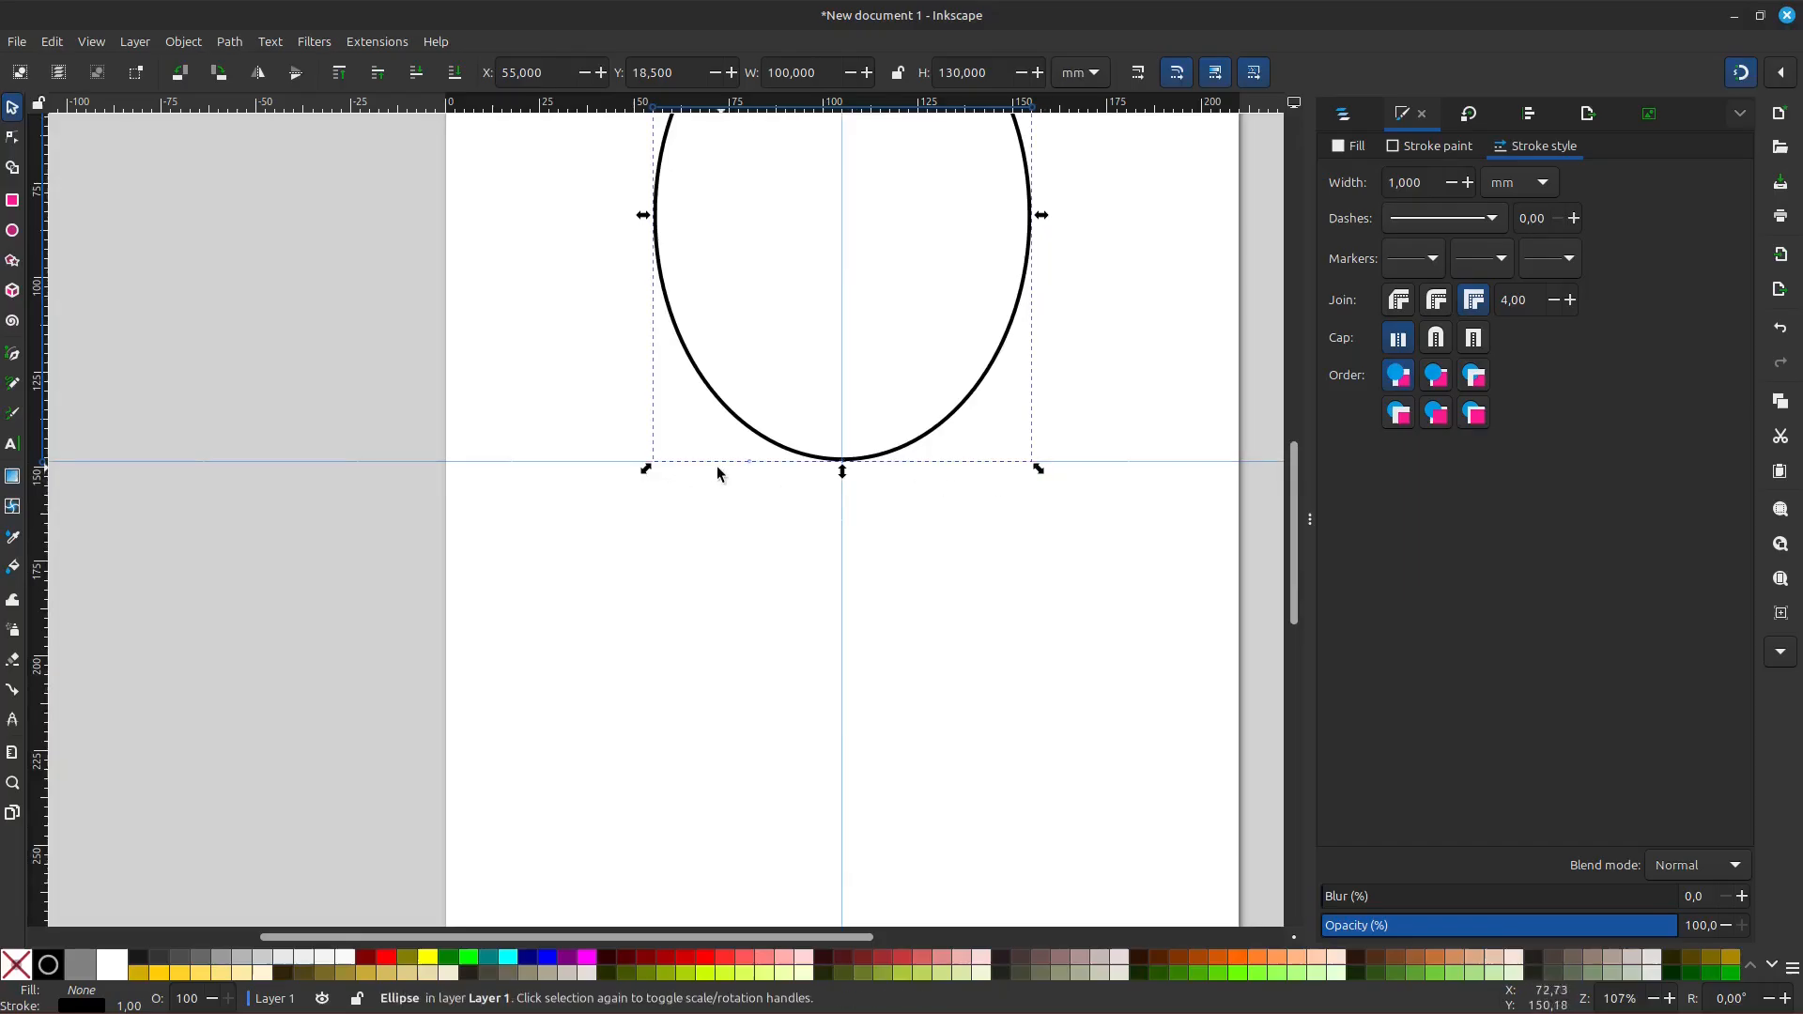
scroll(983, 471, "down", 2)
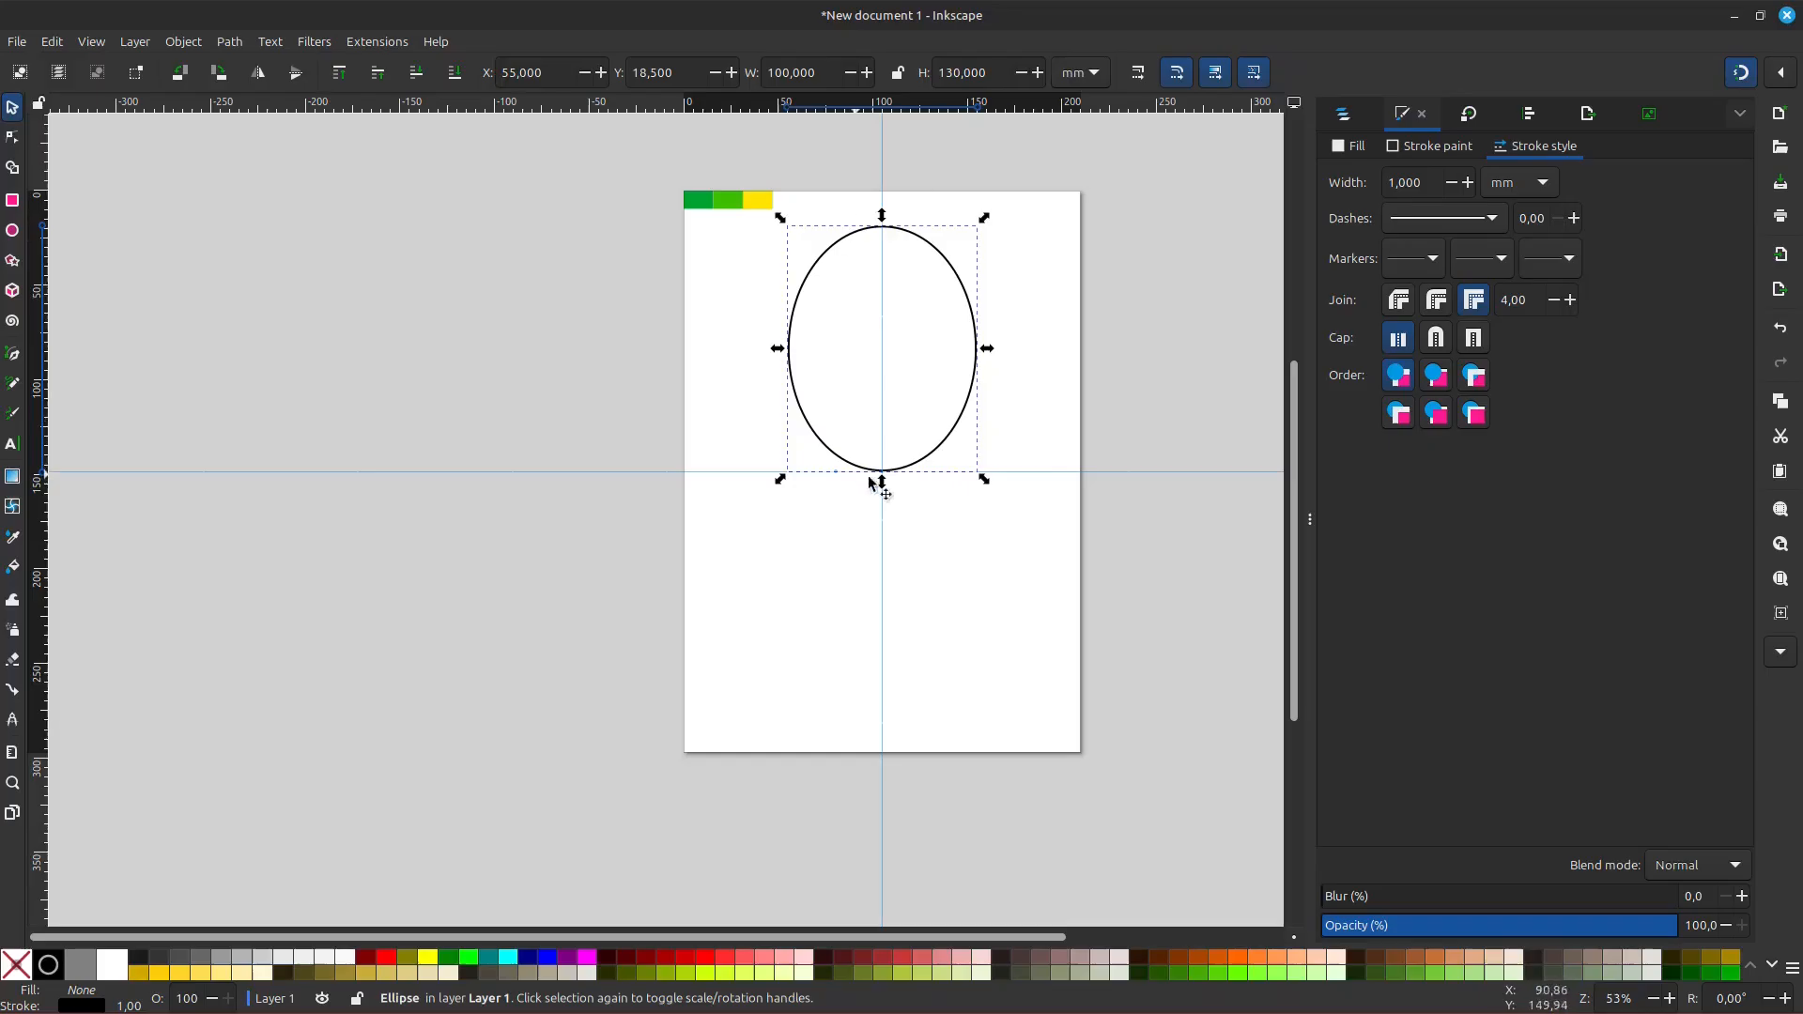
- Move the ellipse's rotation centre to its lowest point, where the two guides cross
scroll(883, 476, "up", 1)
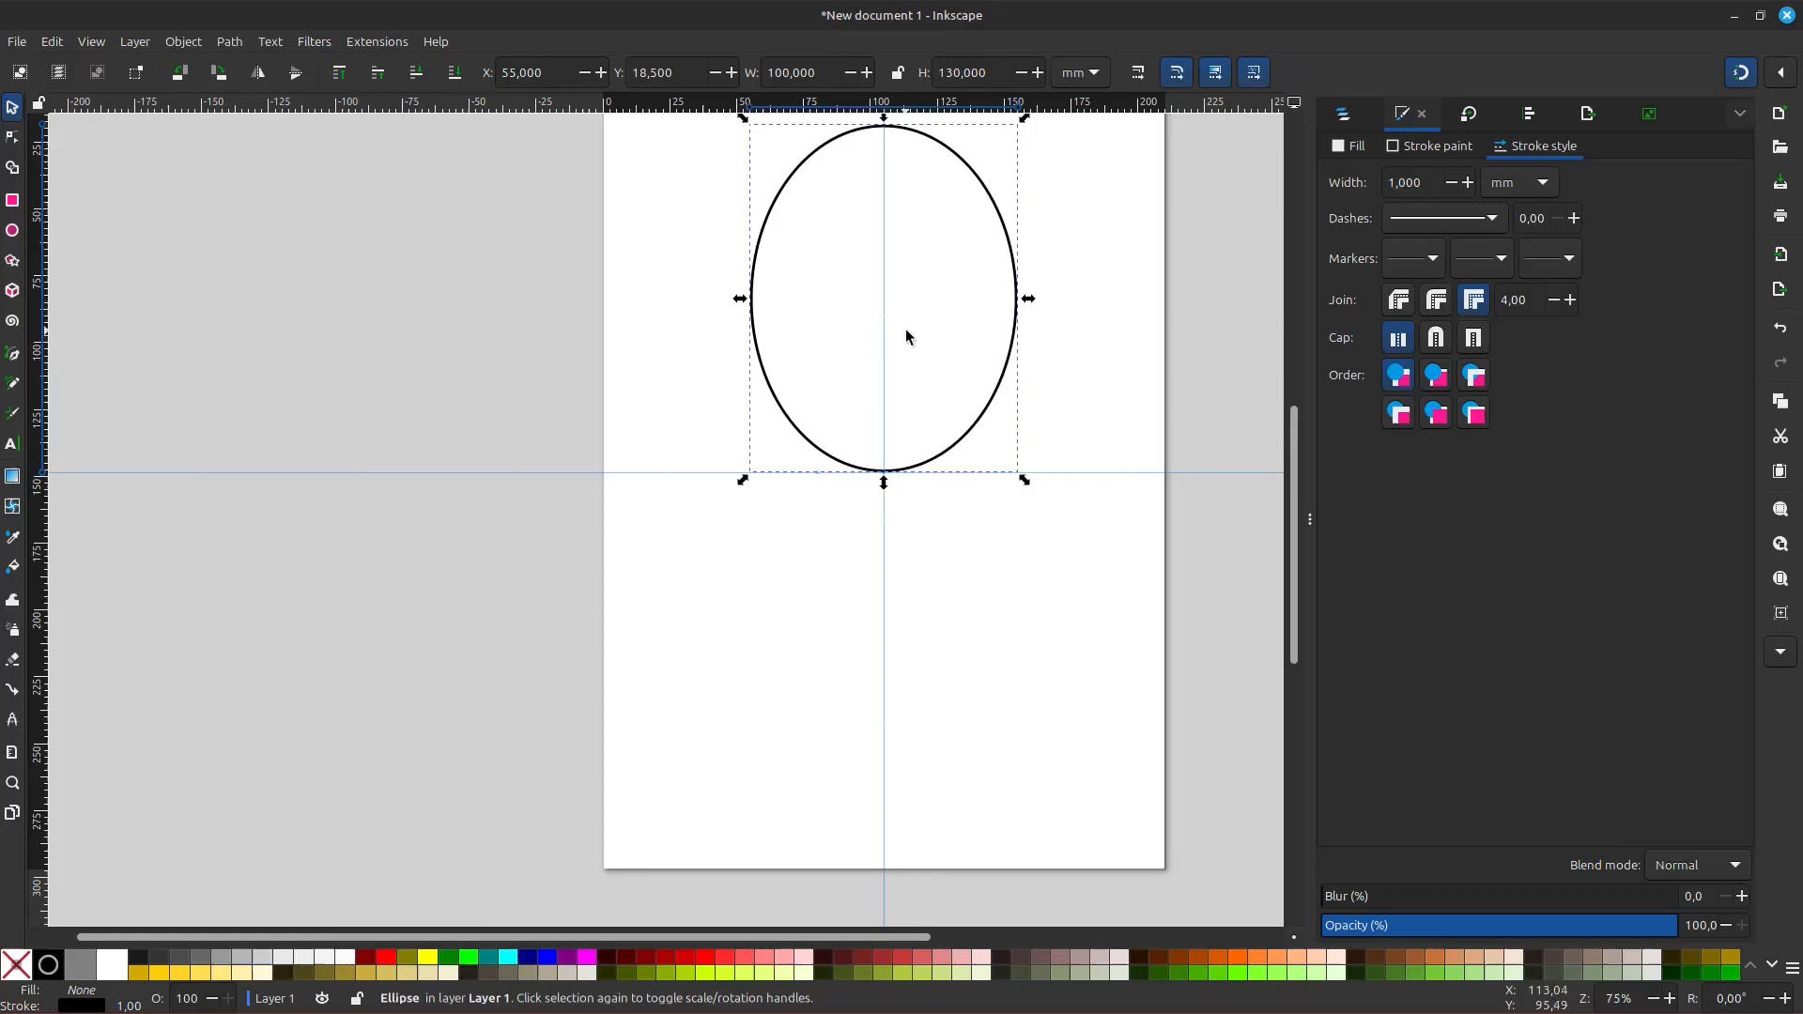
left_click(996, 205)
left_click_drag(886, 299, 887, 473)
scroll(886, 469, "up", 6)
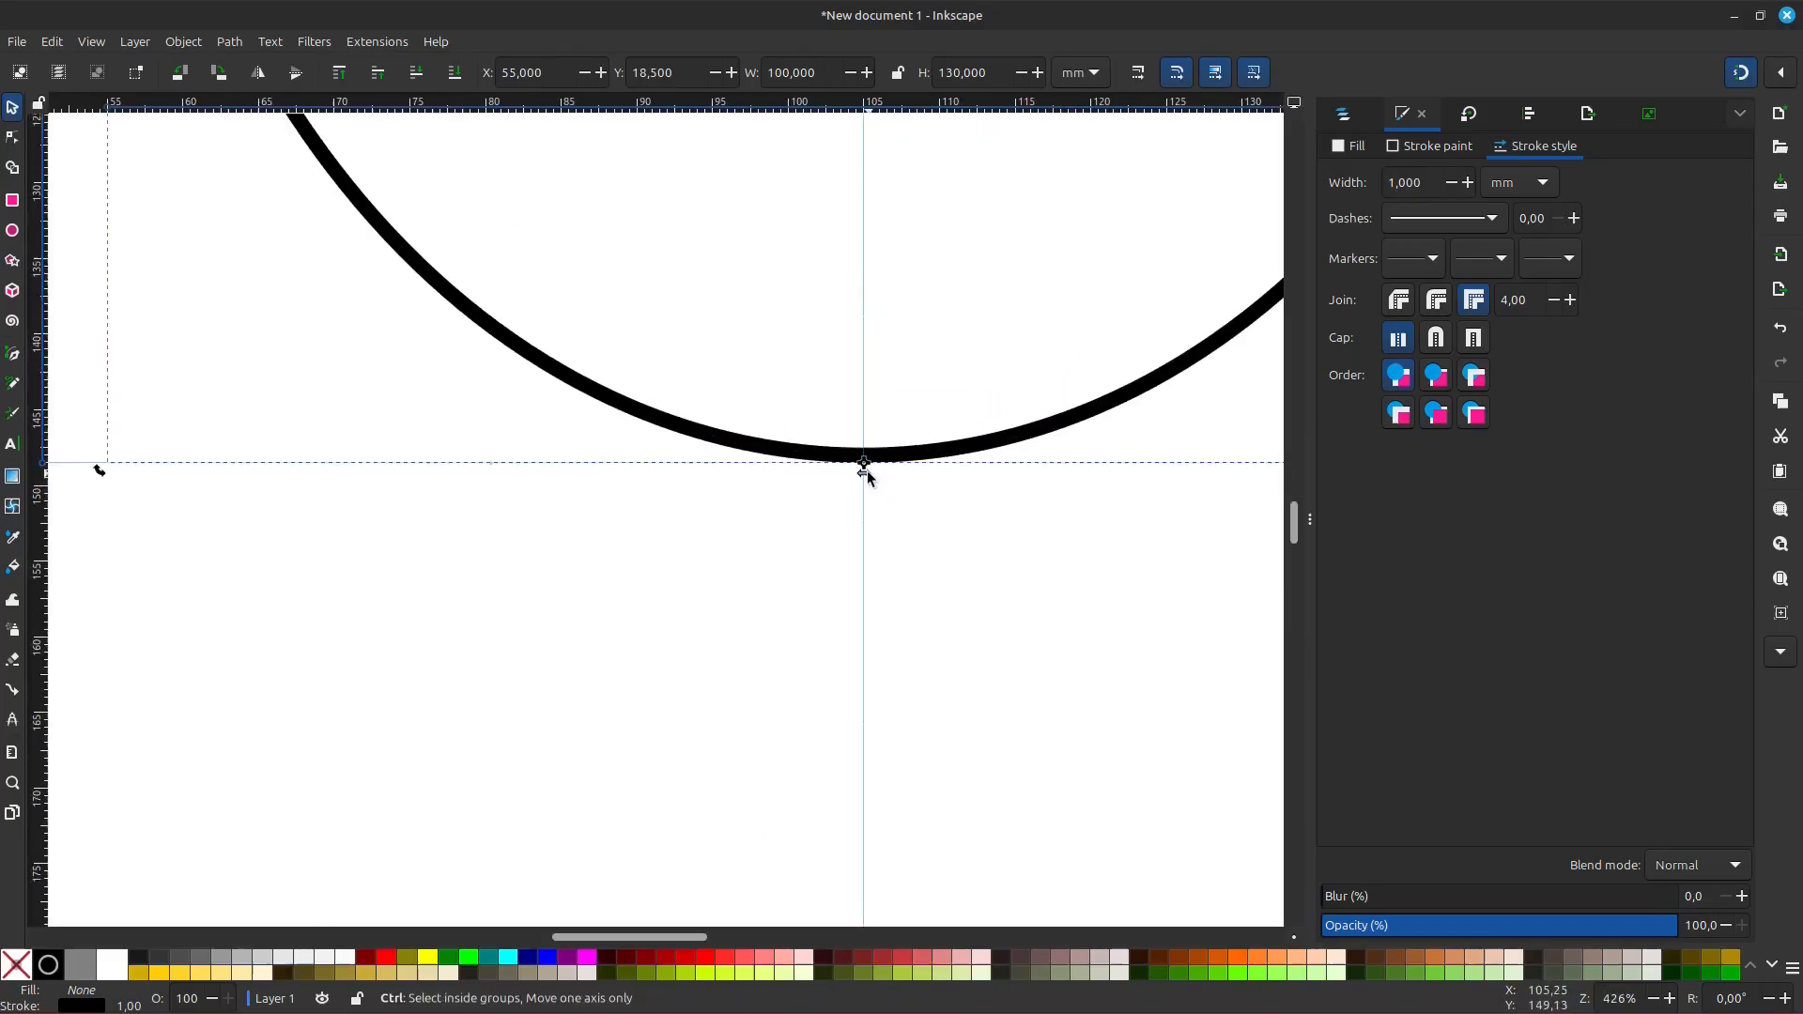
scroll(865, 470, "down", 6)
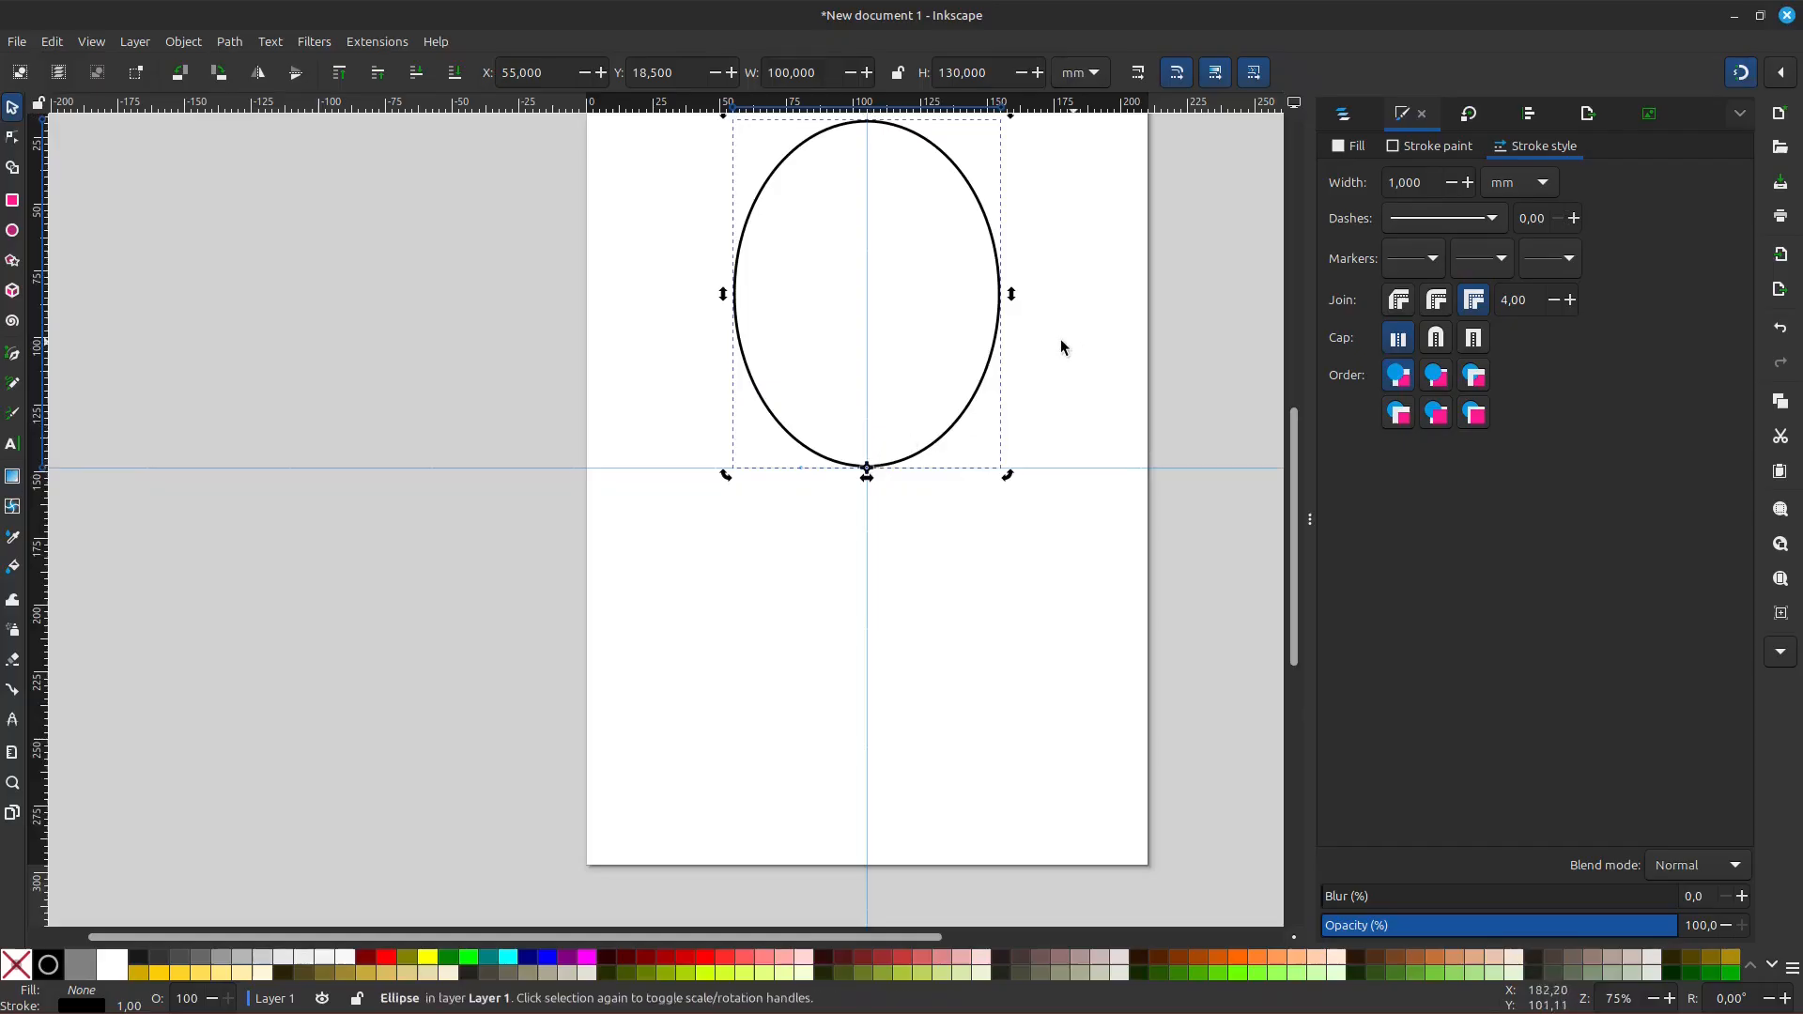
- Duplicate the ellipse and rotate the copy counter-clockwise by 360/18 degrees about the guide intersection
left_click(1471, 115)
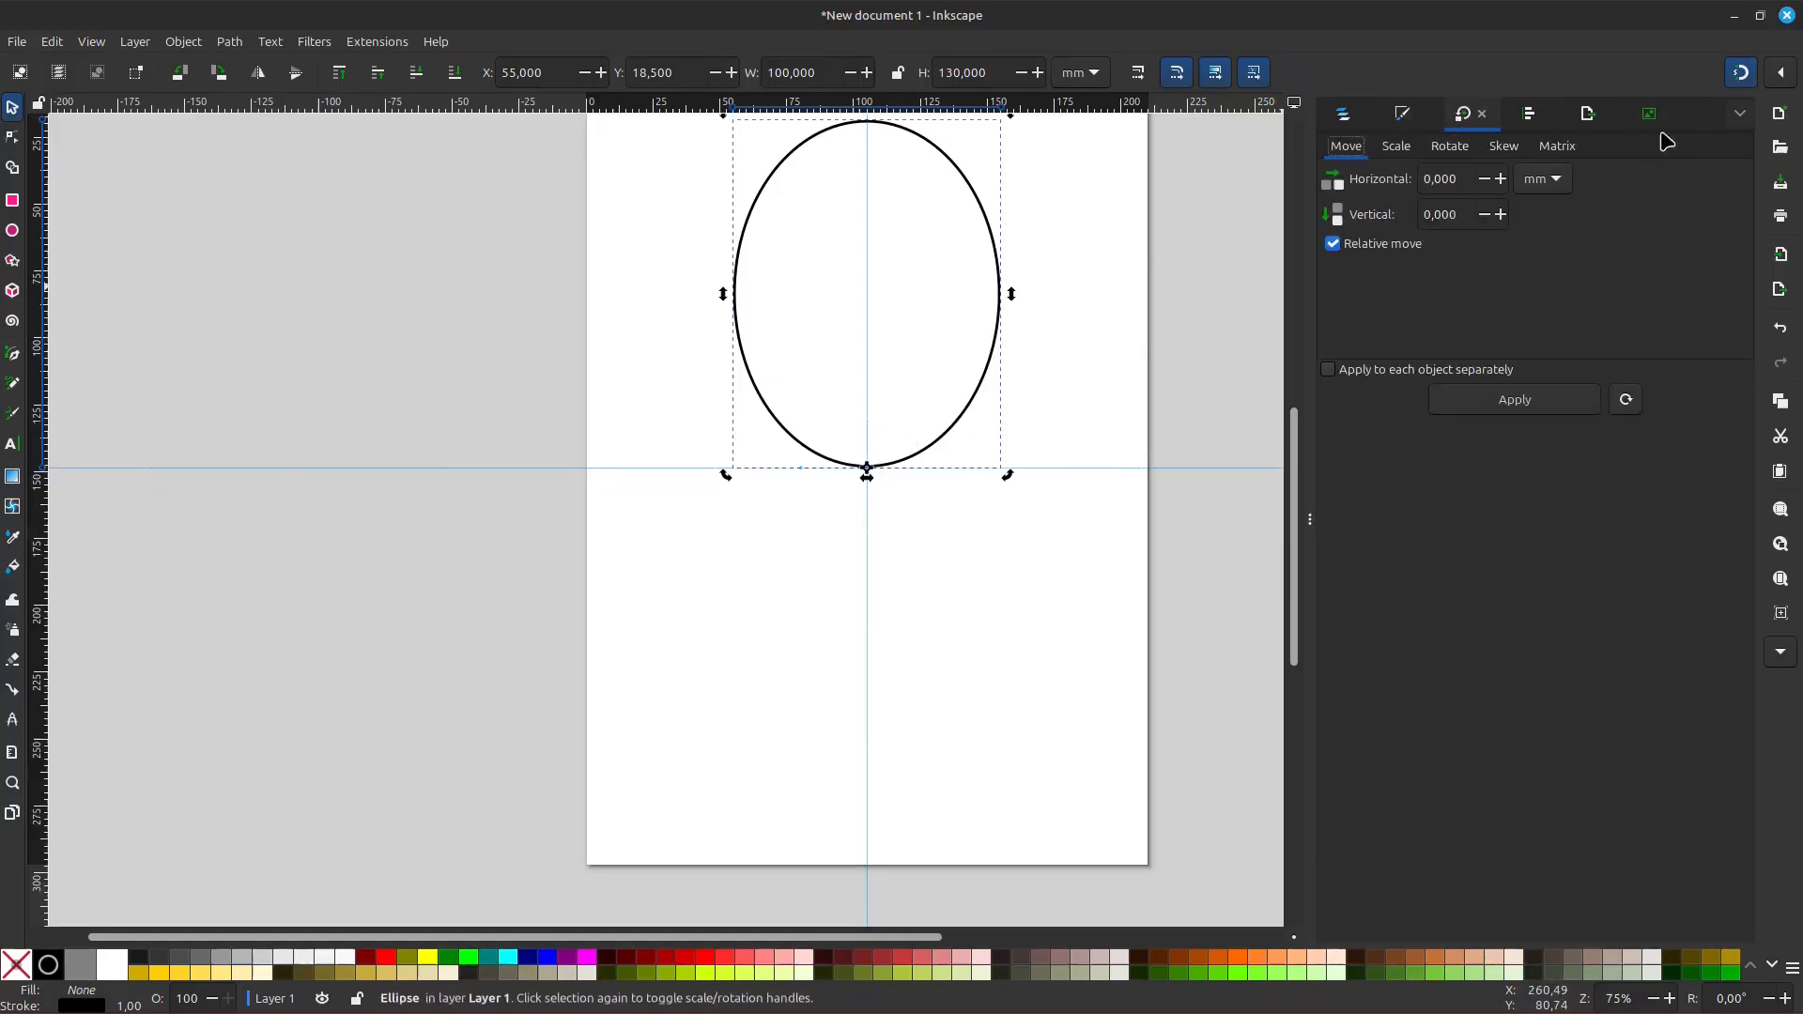
left_click(1740, 113)
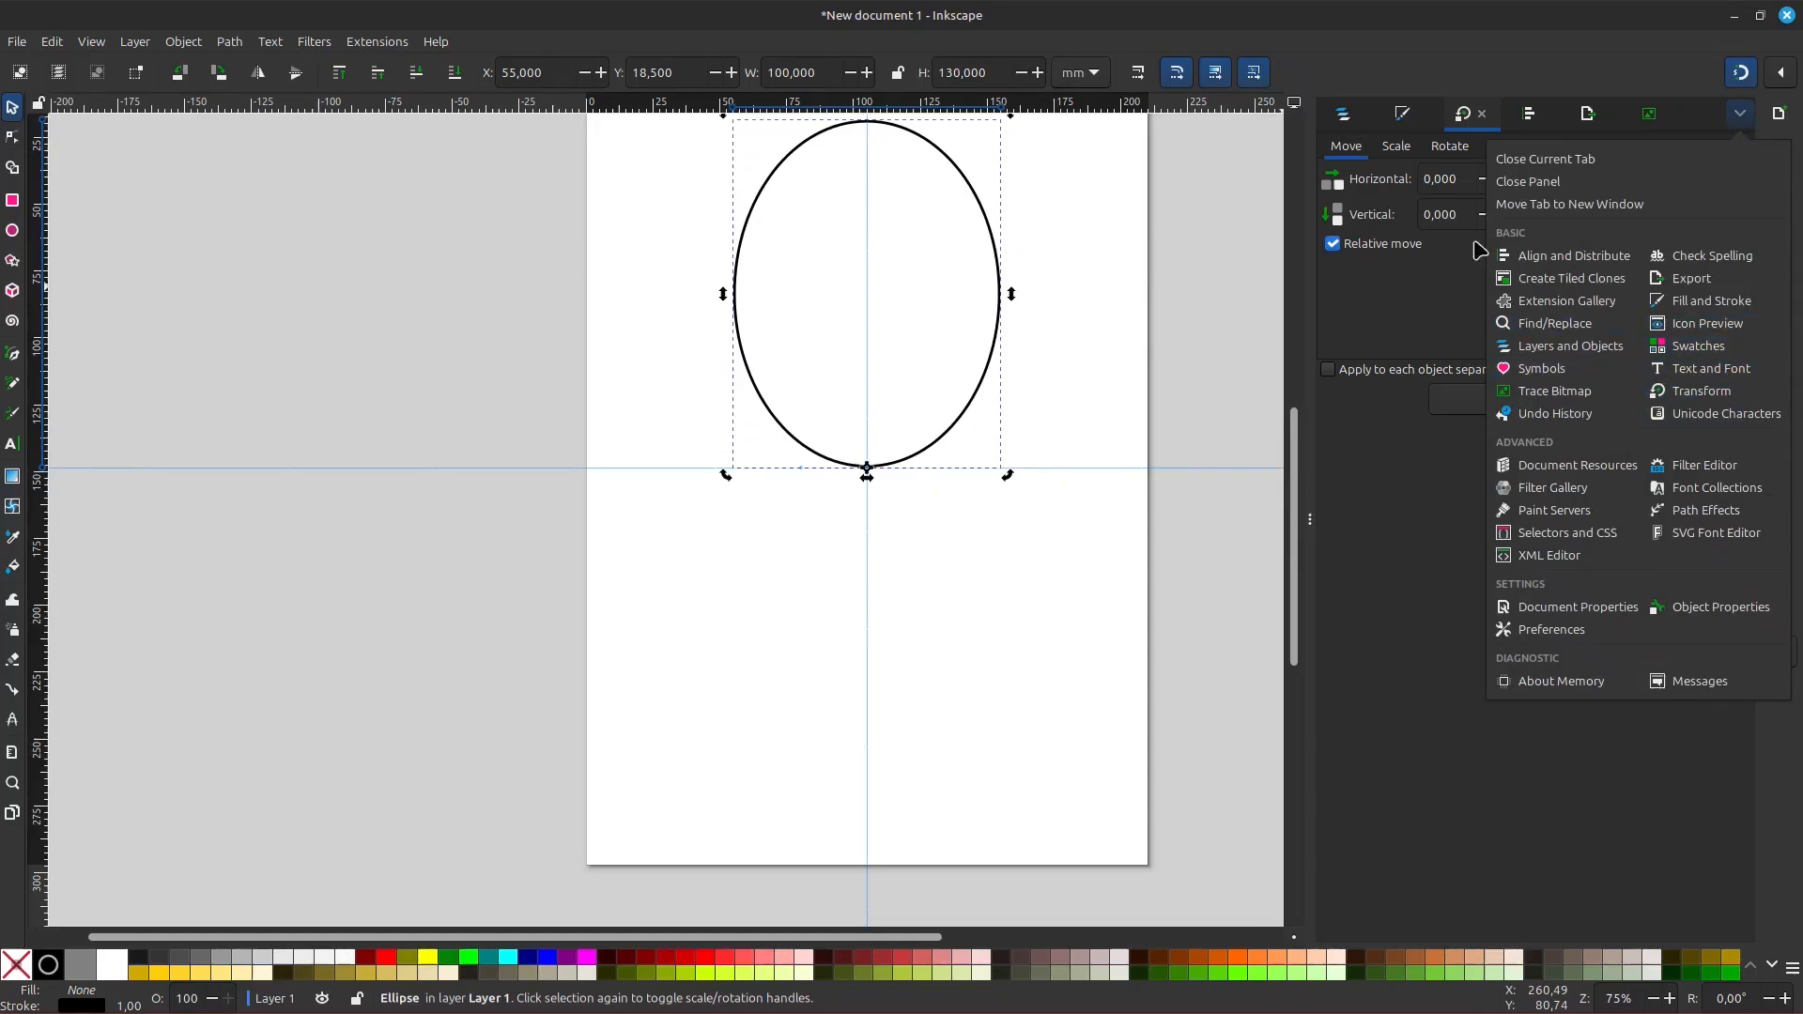
left_click(1456, 158)
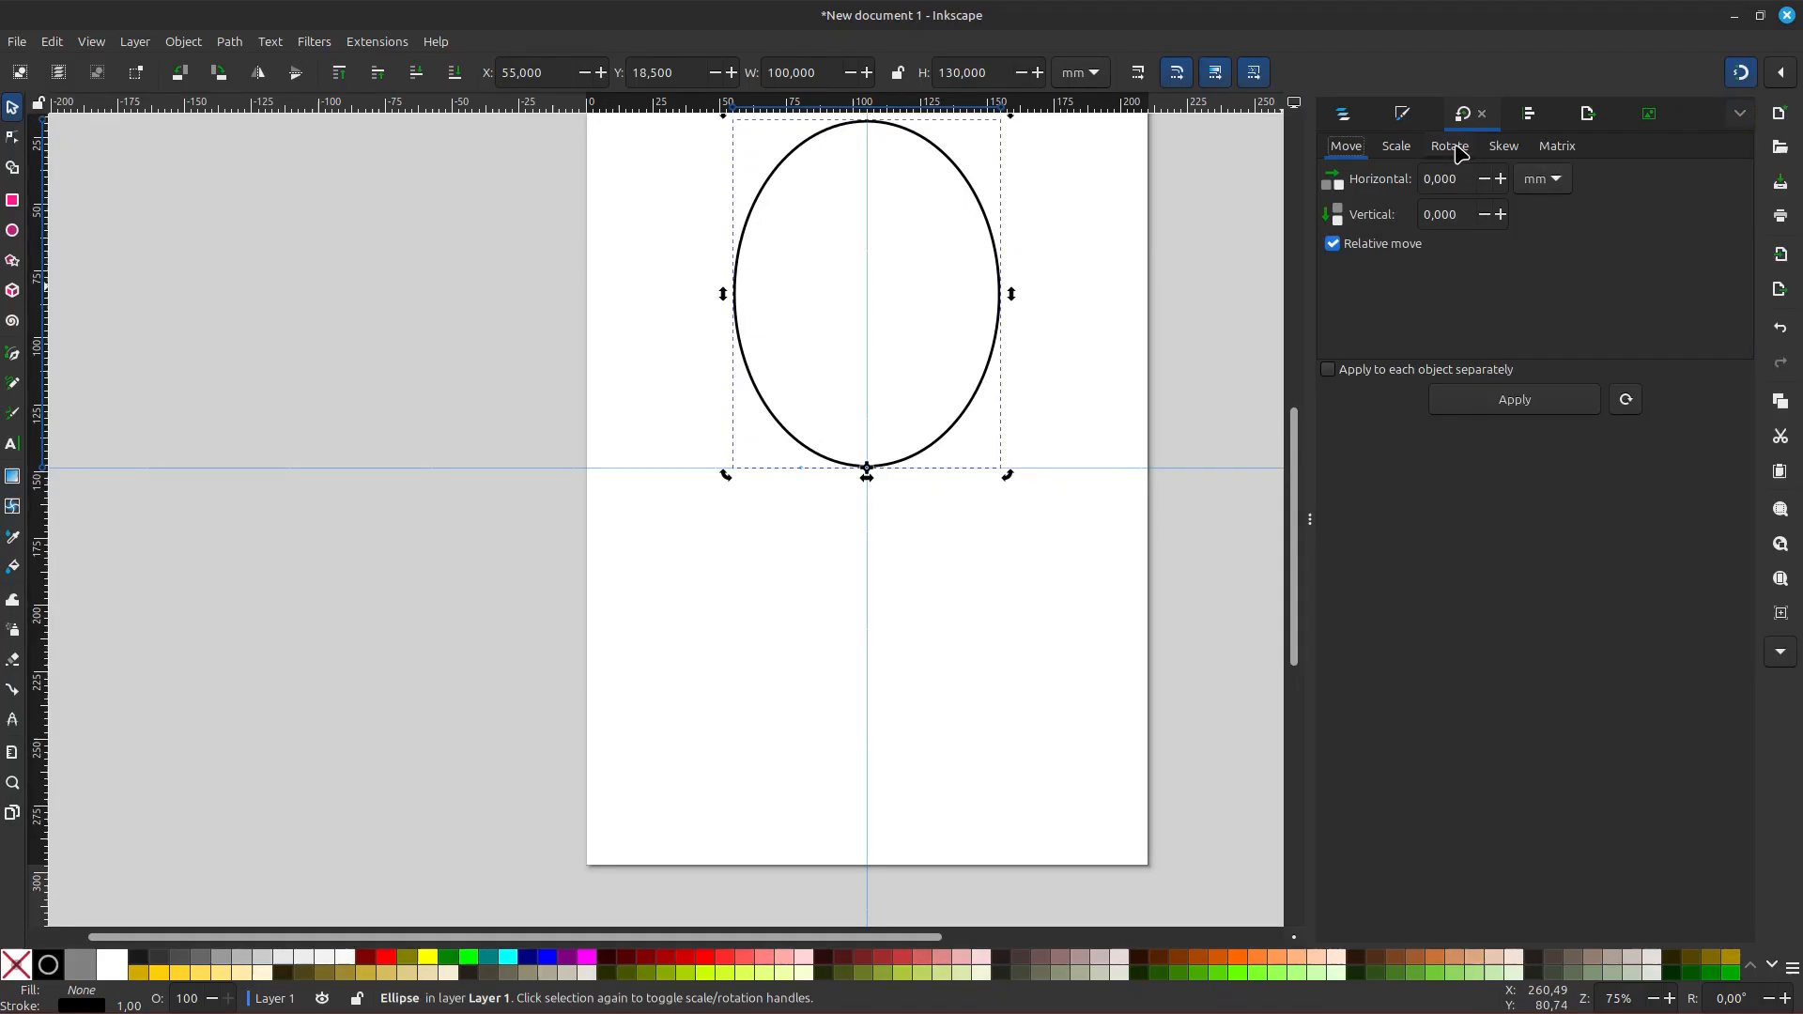
left_click(1457, 149)
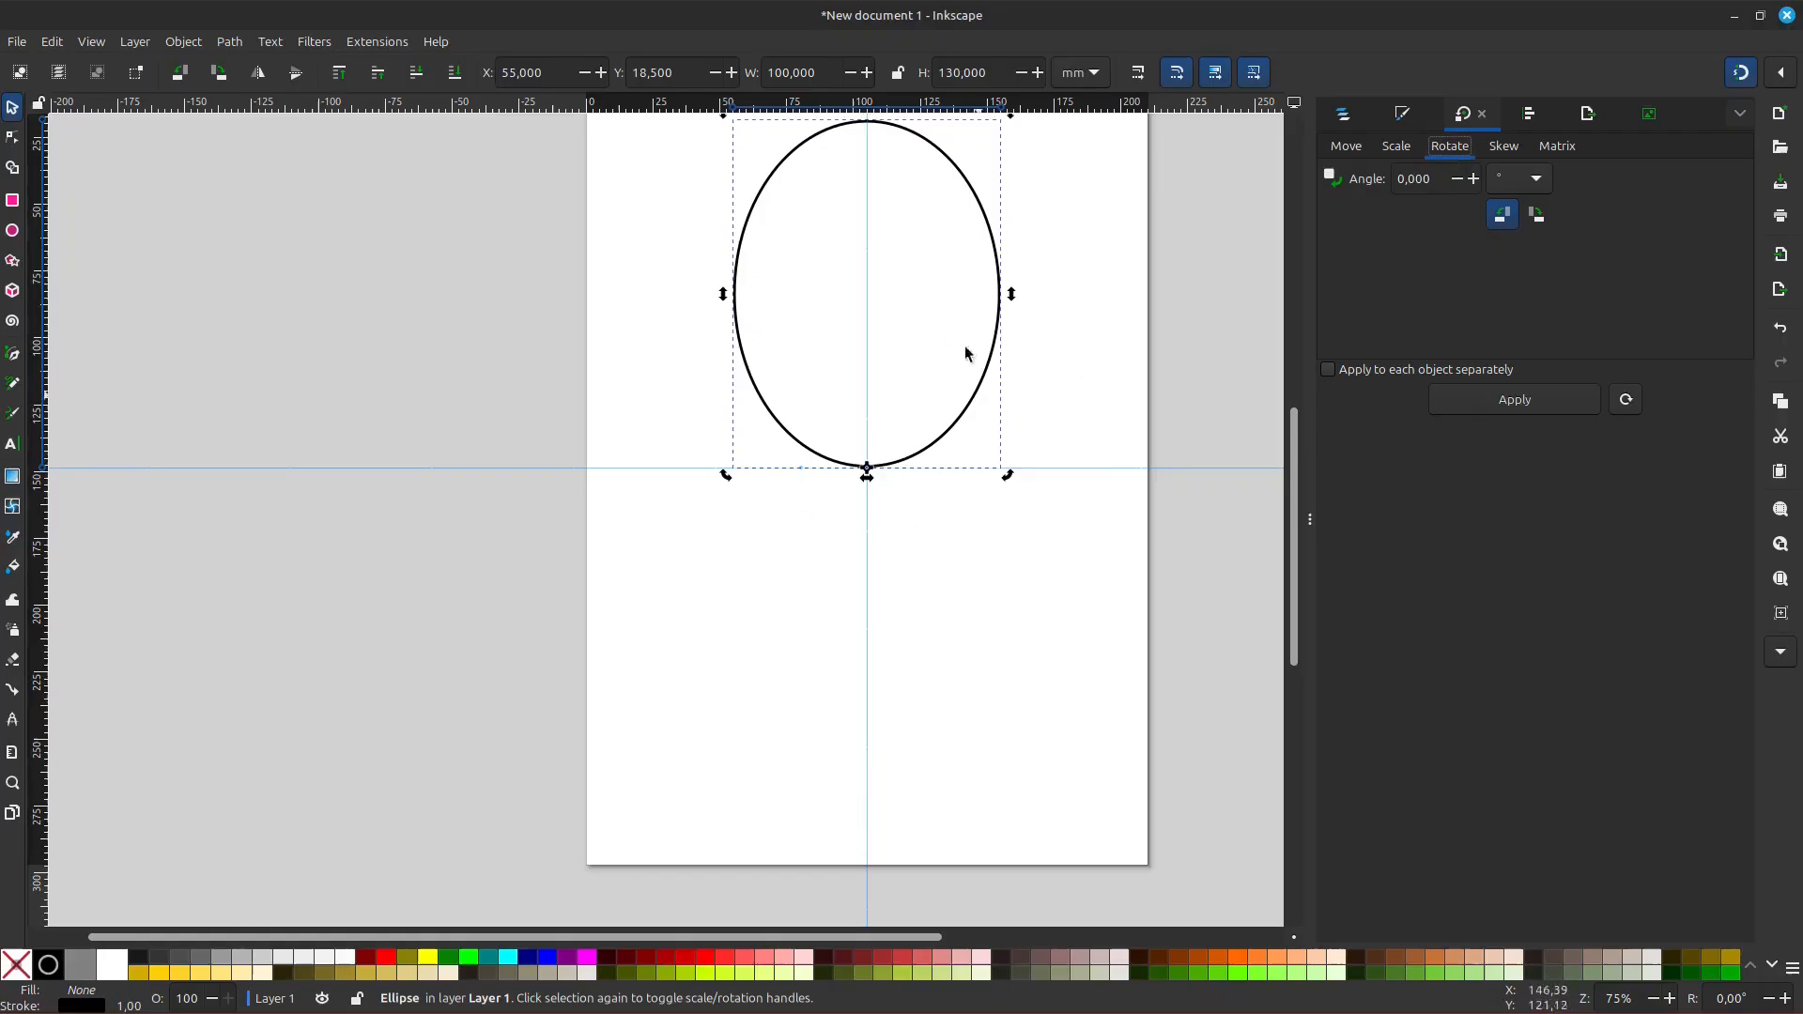
left_click(1417, 180)
type("360/18")
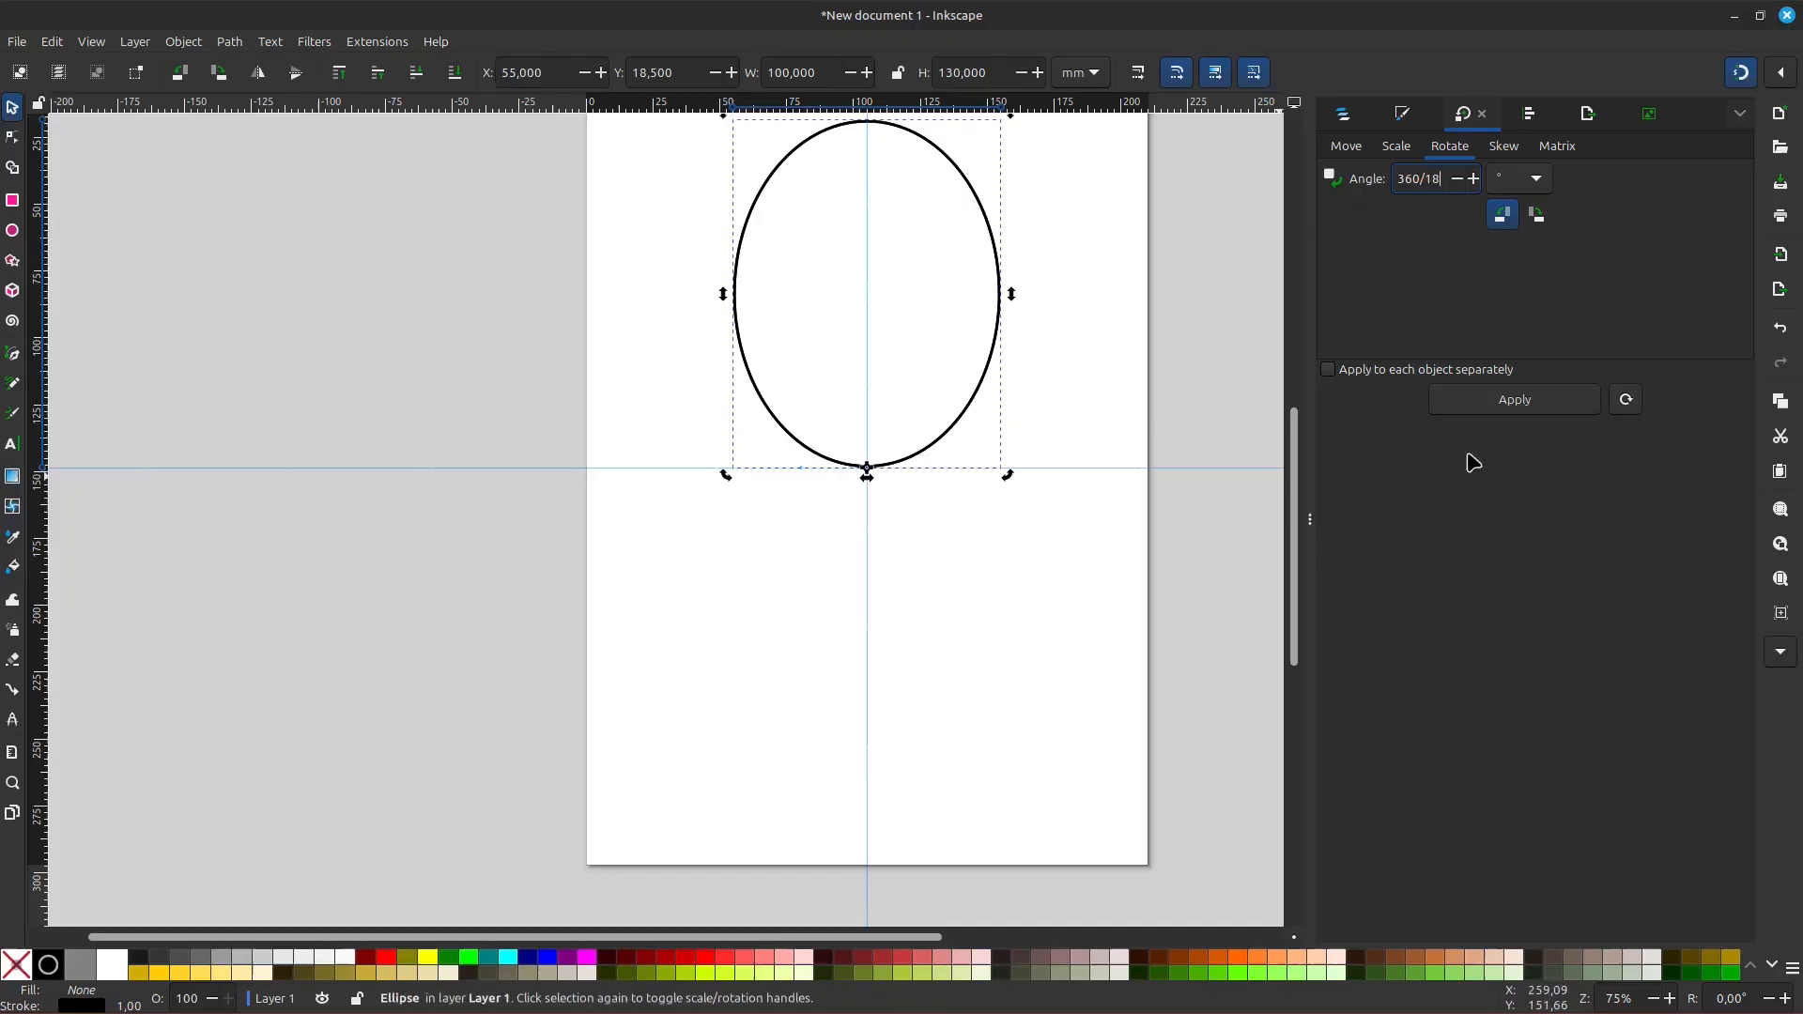
left_click(1496, 414)
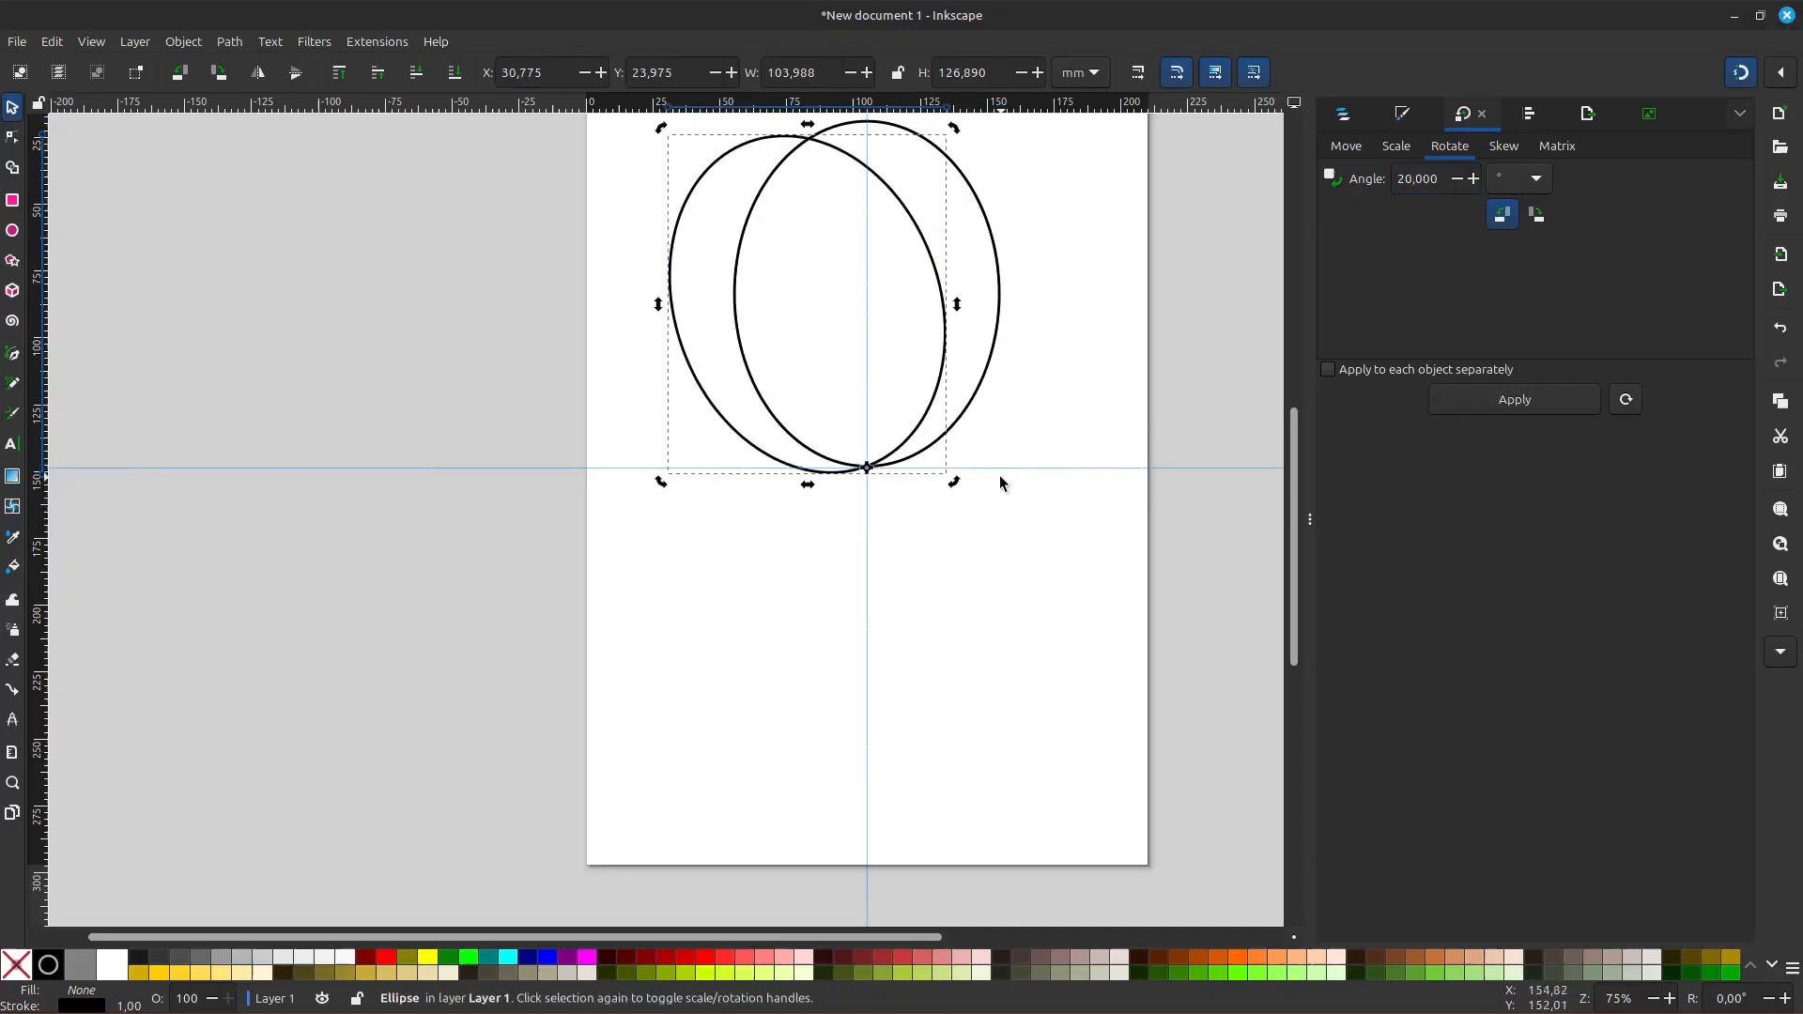
- Repeat duplicating the newest ellipse and rotating it by 20° until 18 ellipses form a full circle, and deselect
left_click(1494, 403)
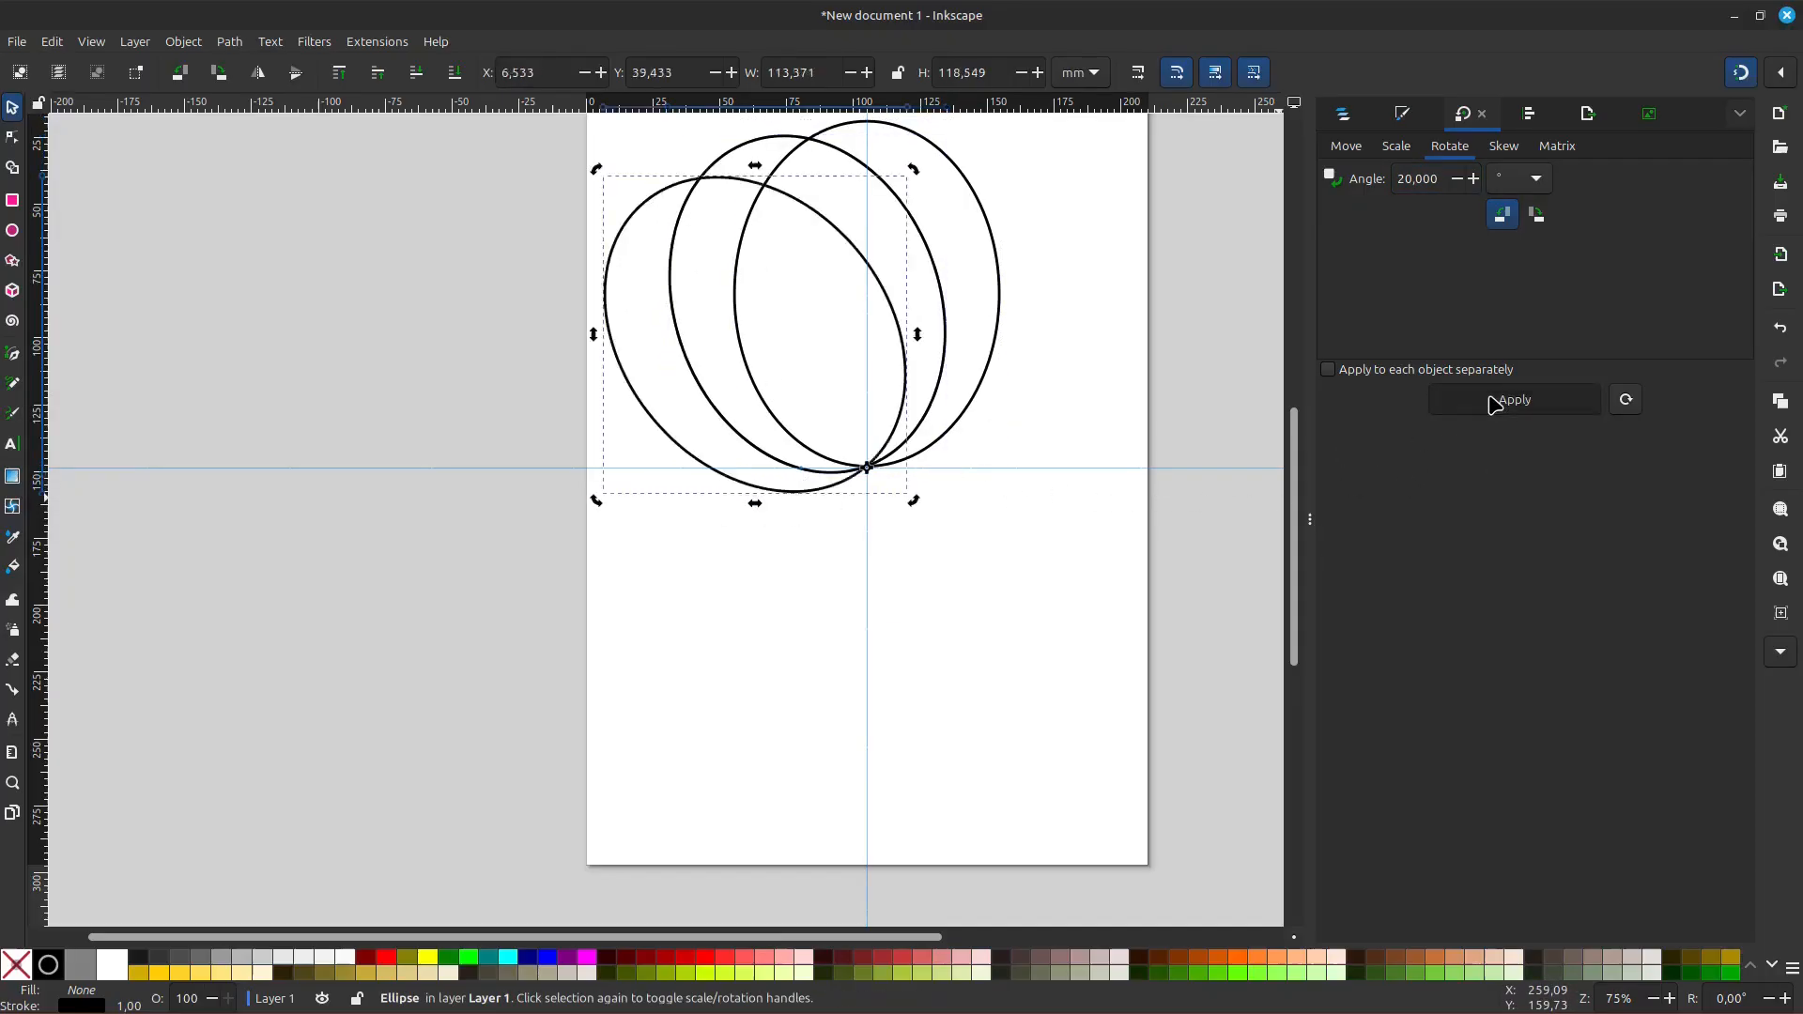
key("ctrl+d")
left_click(1494, 404)
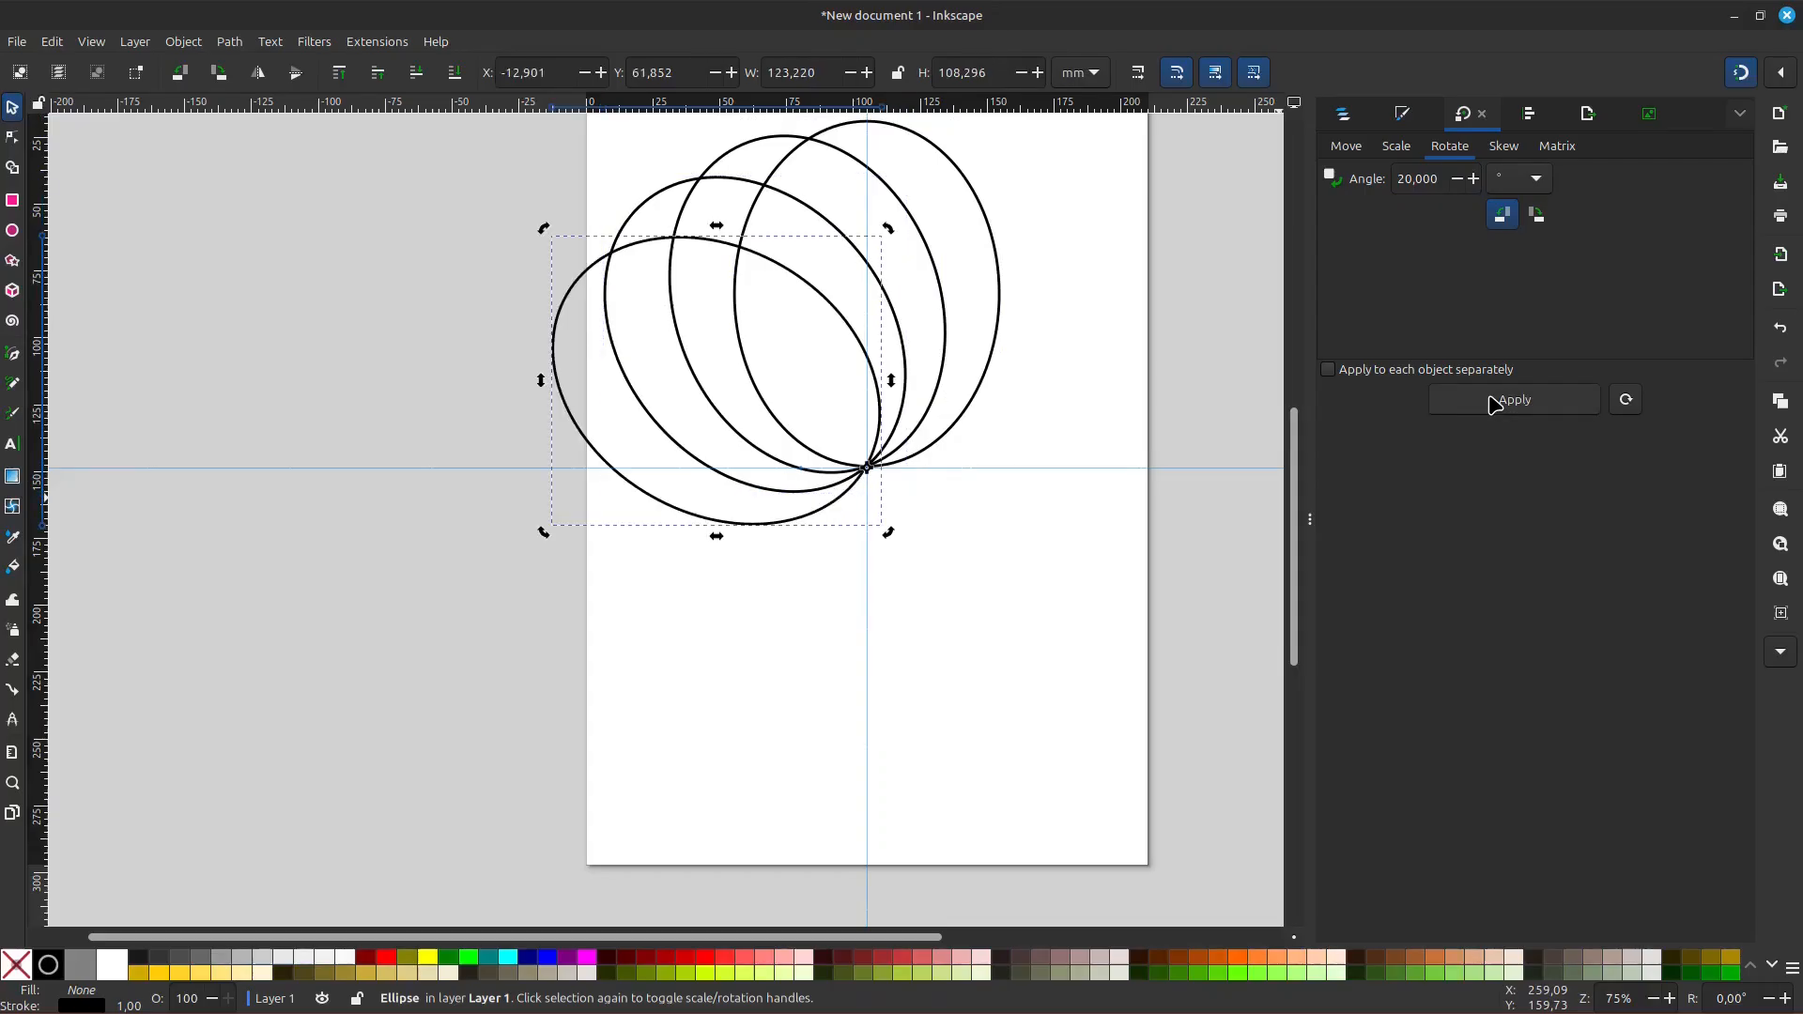
key("ctrl+d")
left_click(1496, 404)
key("ctrl+d")
left_click(1495, 404)
key("ctrl+d")
left_click(1496, 403)
key("ctrl+d")
left_click(1495, 403)
key("ctrl+d")
left_click(1496, 404)
key("ctrl+d")
left_click(1496, 403)
key("ctrl+d")
left_click(1496, 404)
key("ctrl+d")
left_click(1496, 404)
key("ctrl+d")
left_click(1495, 403)
key("ctrl+d")
left_click(1496, 403)
key("ctrl+d")
left_click(1495, 404)
key("ctrl+d")
left_click(1496, 404)
key("ctrl+d")
left_click(1496, 404)
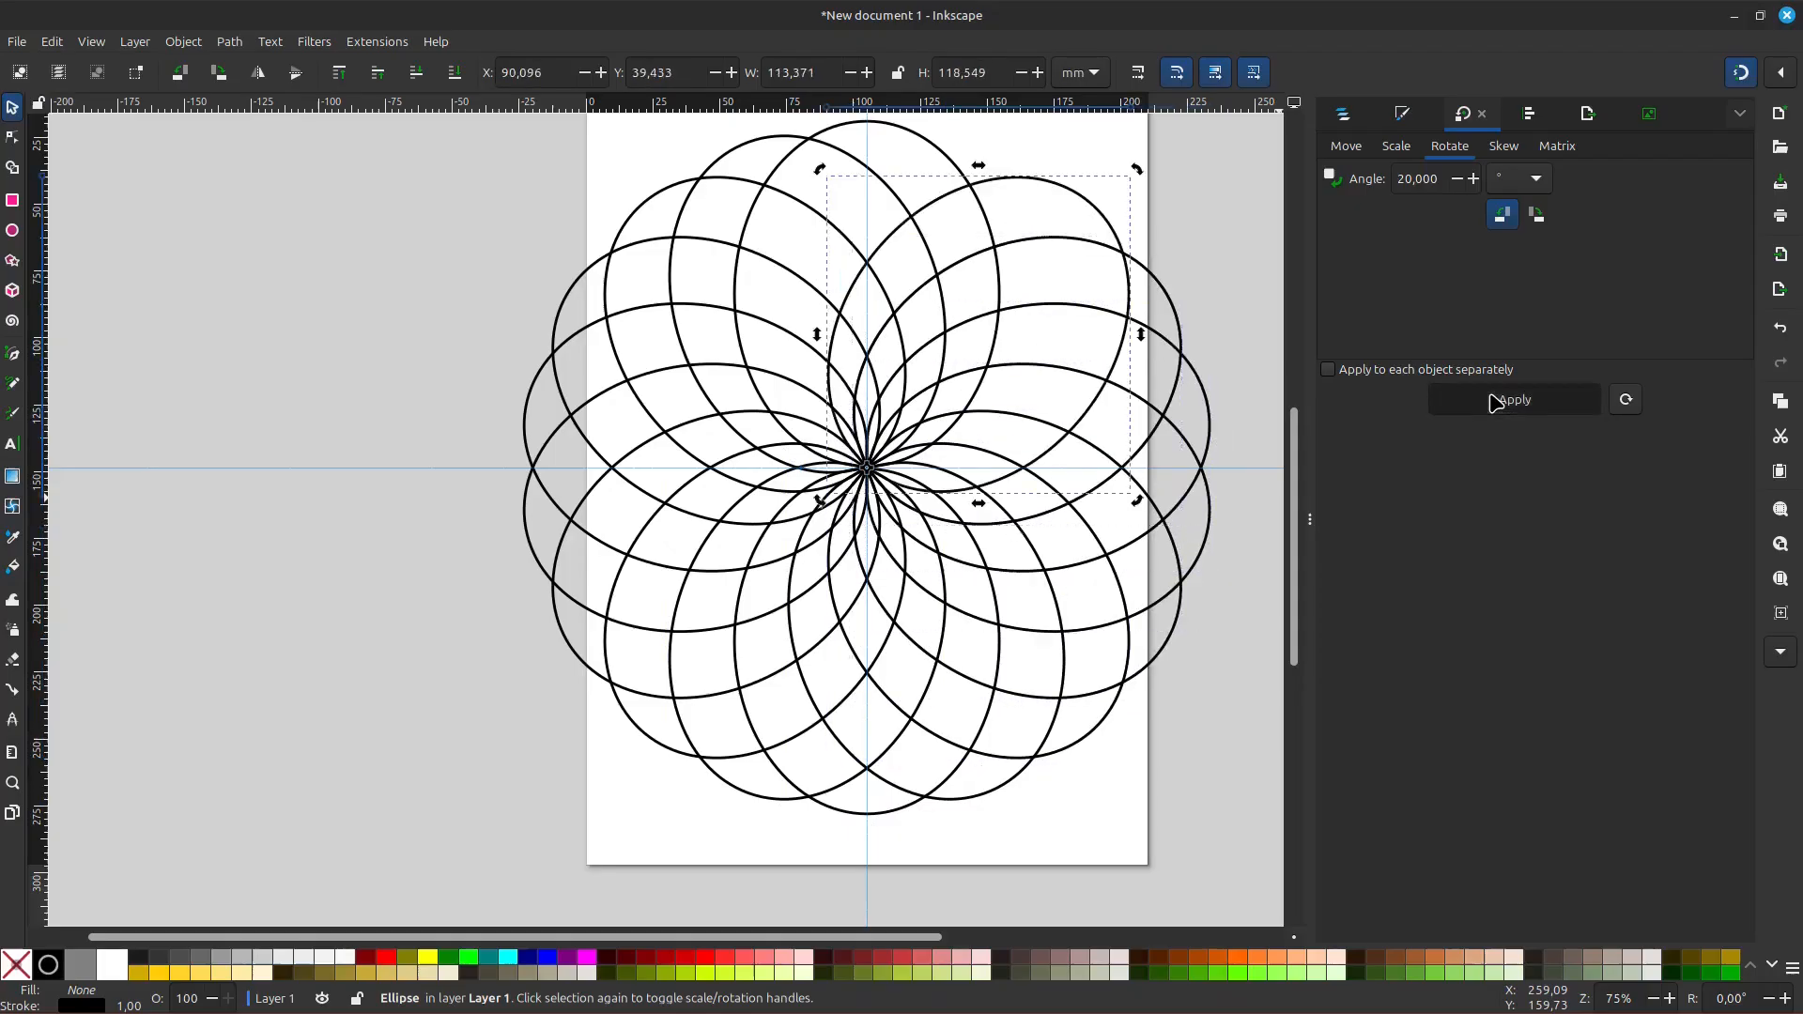
key("ctrl+d")
left_click(1495, 404)
left_click(408, 456)
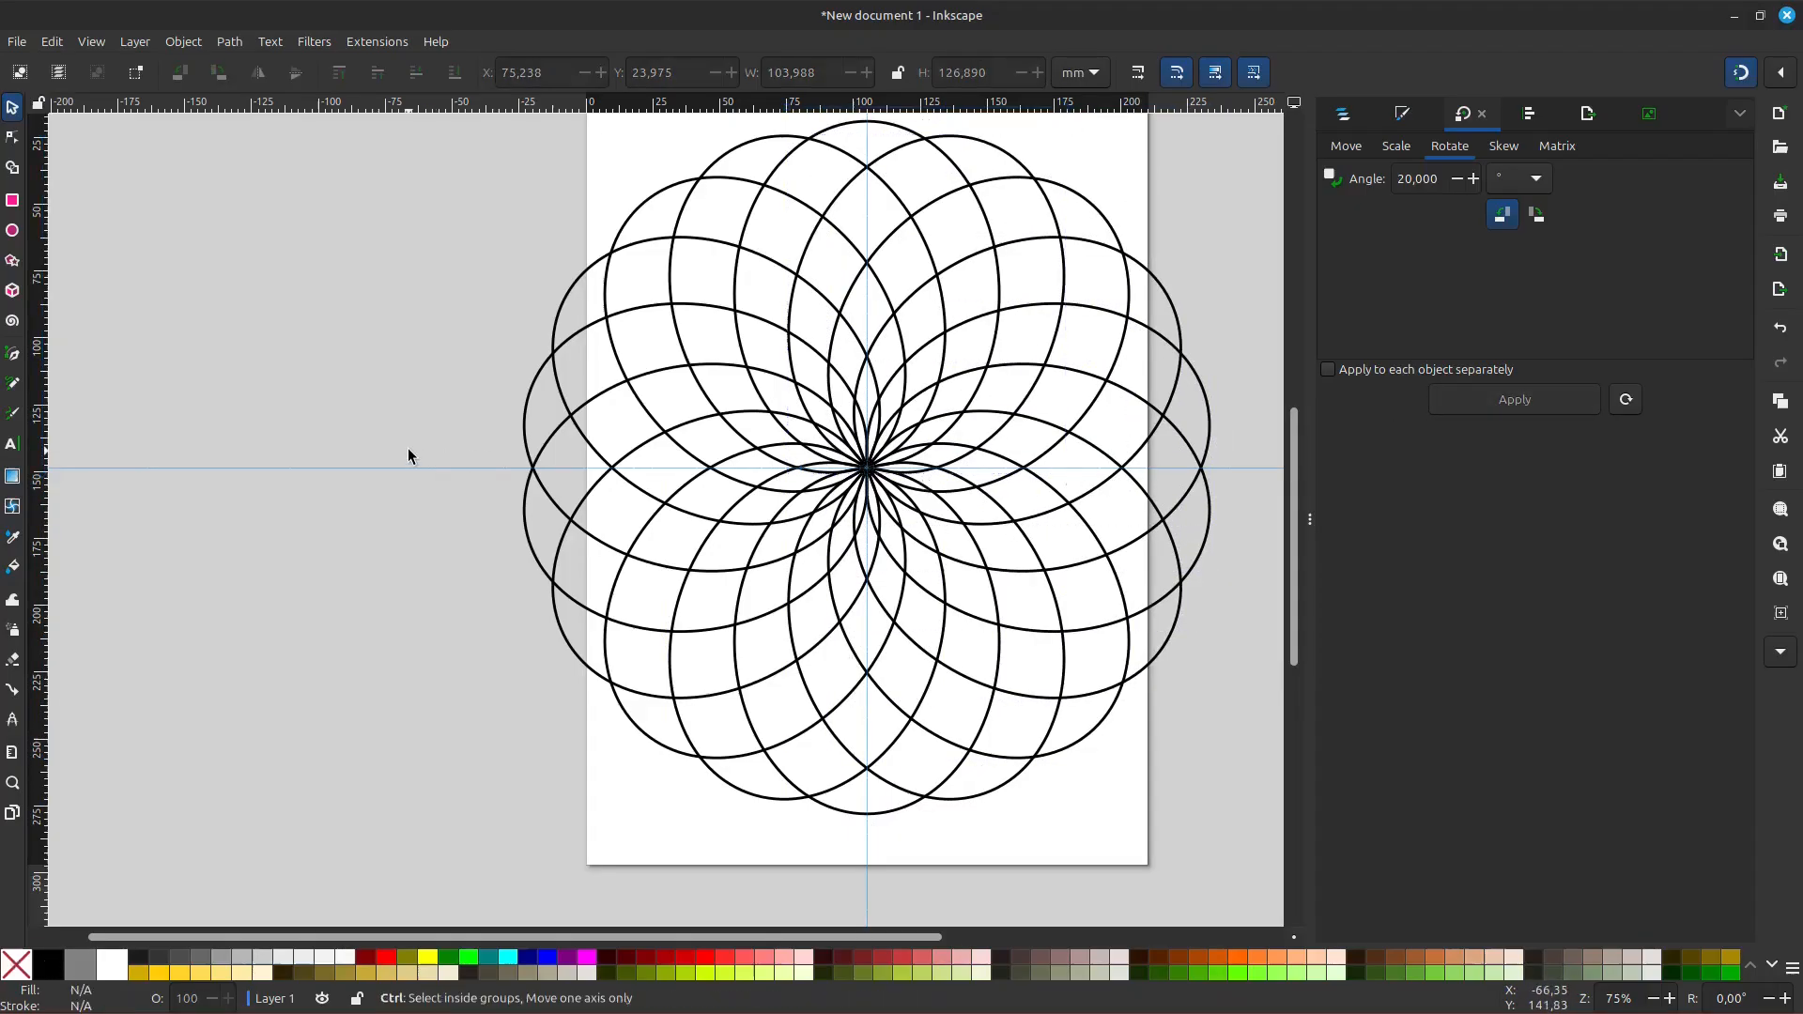
- Select all 18 ellipses and load them into the Shape Builder tool
scroll(409, 457, "down", 1)
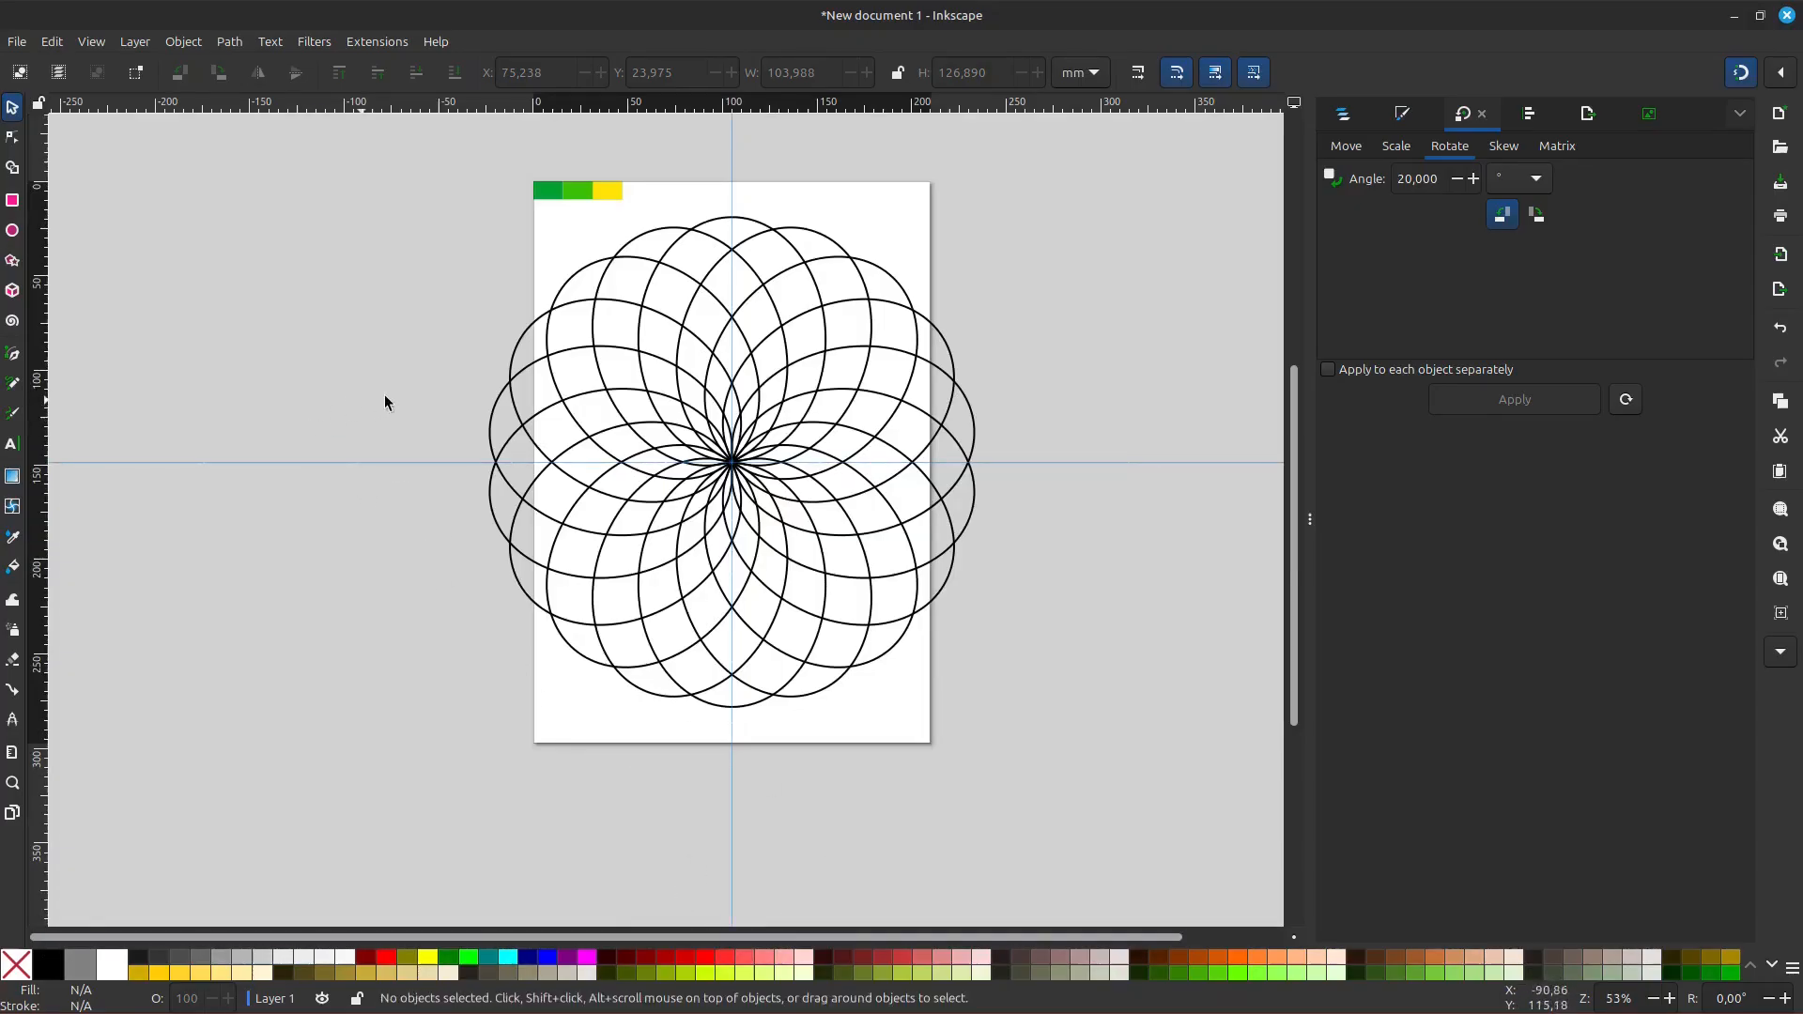
left_click_drag(1123, 210, 368, 903)
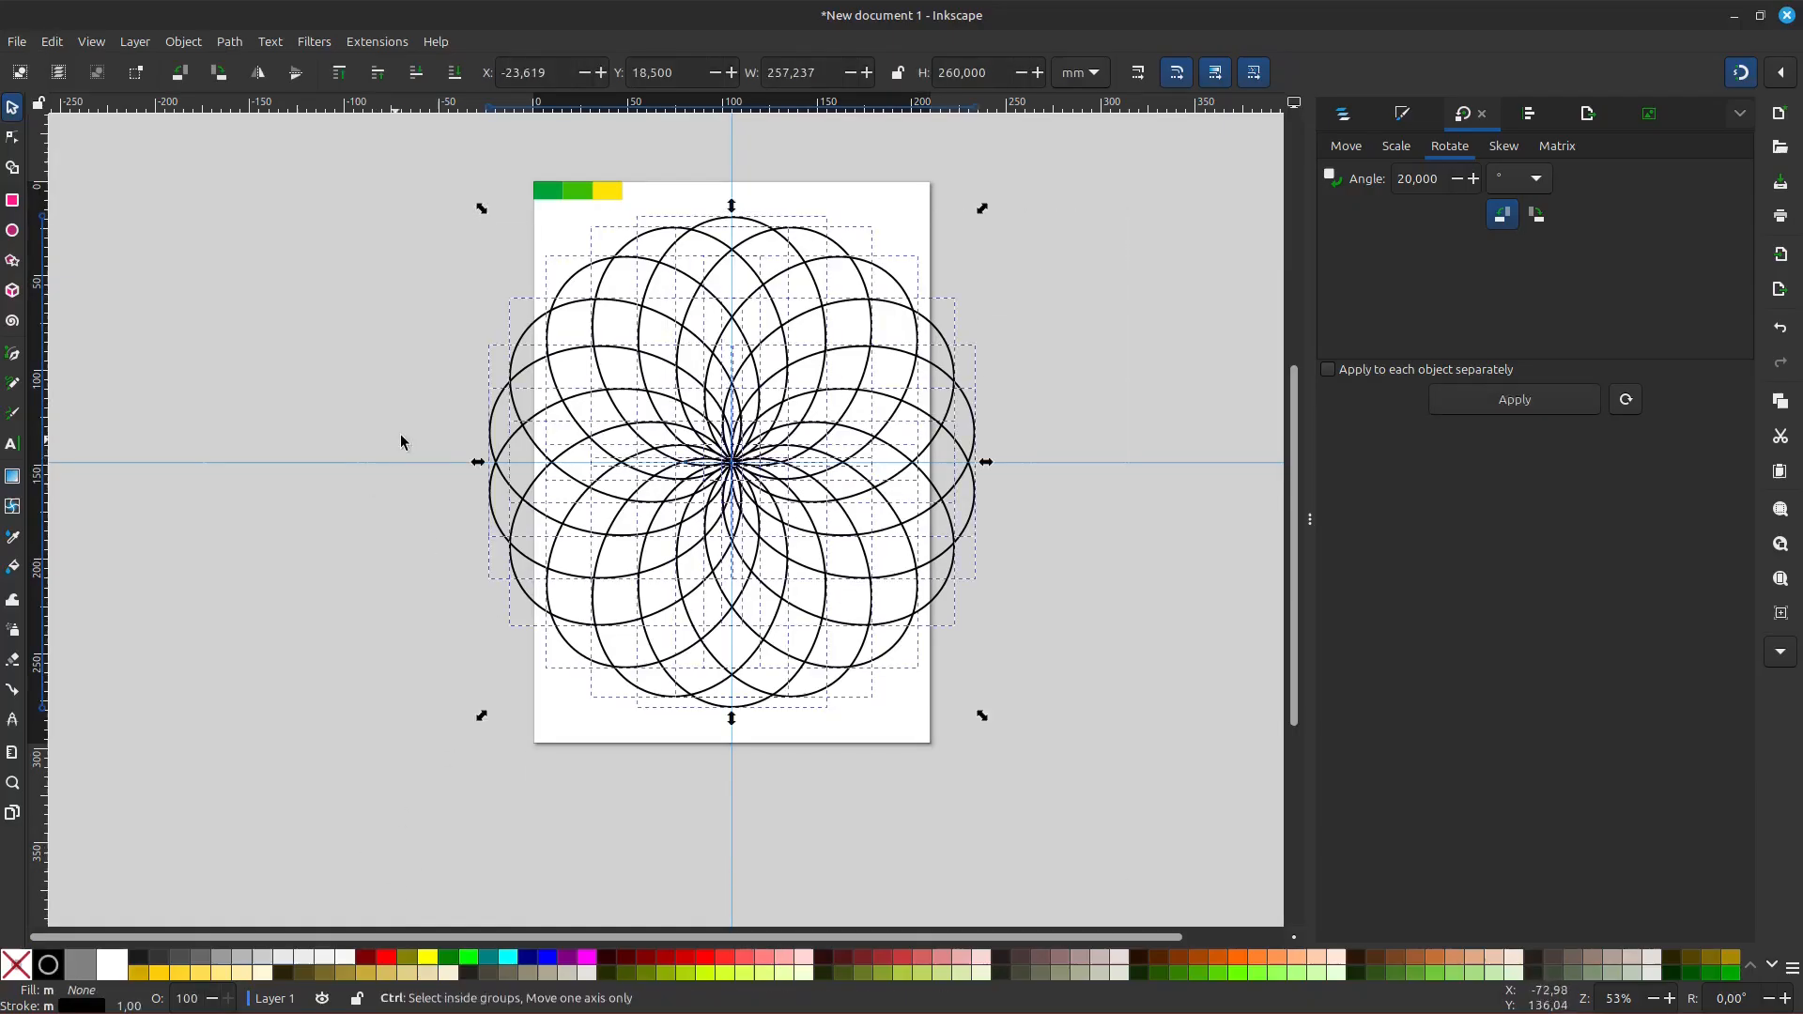
scroll(590, 371, "up", 1, "ctrl")
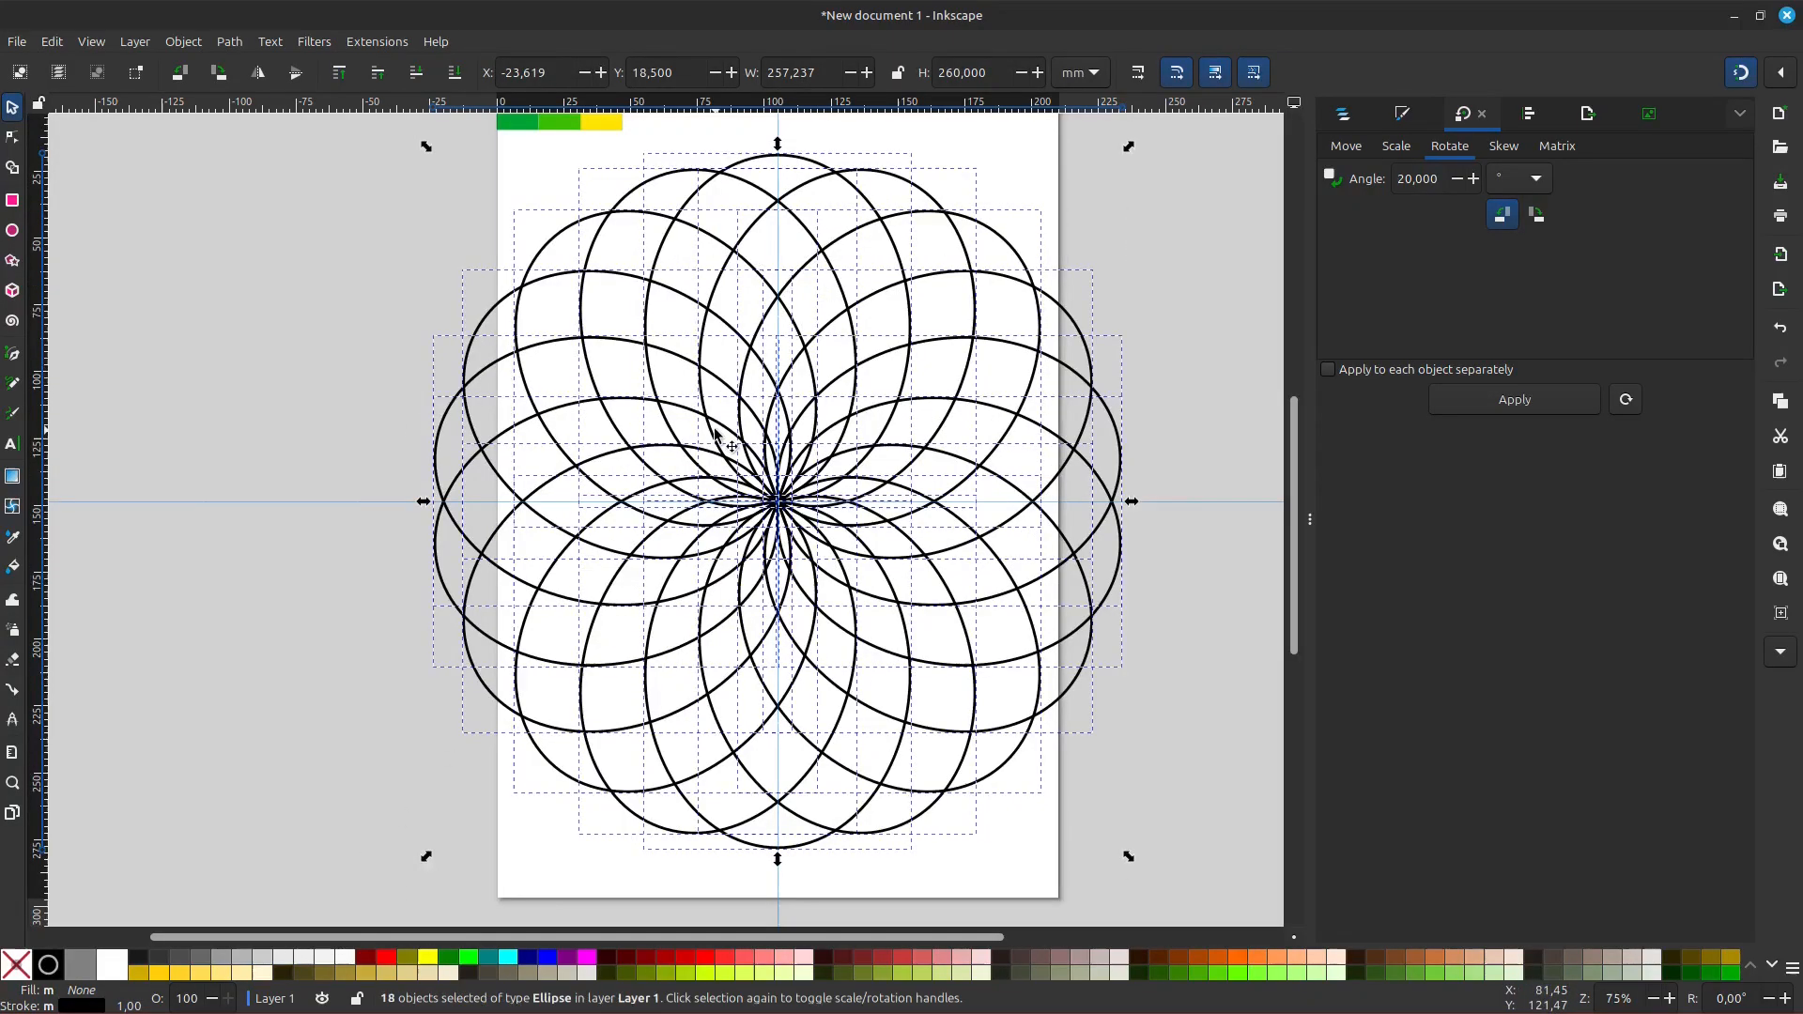
scroll(742, 441, "up", 1, "ctrl")
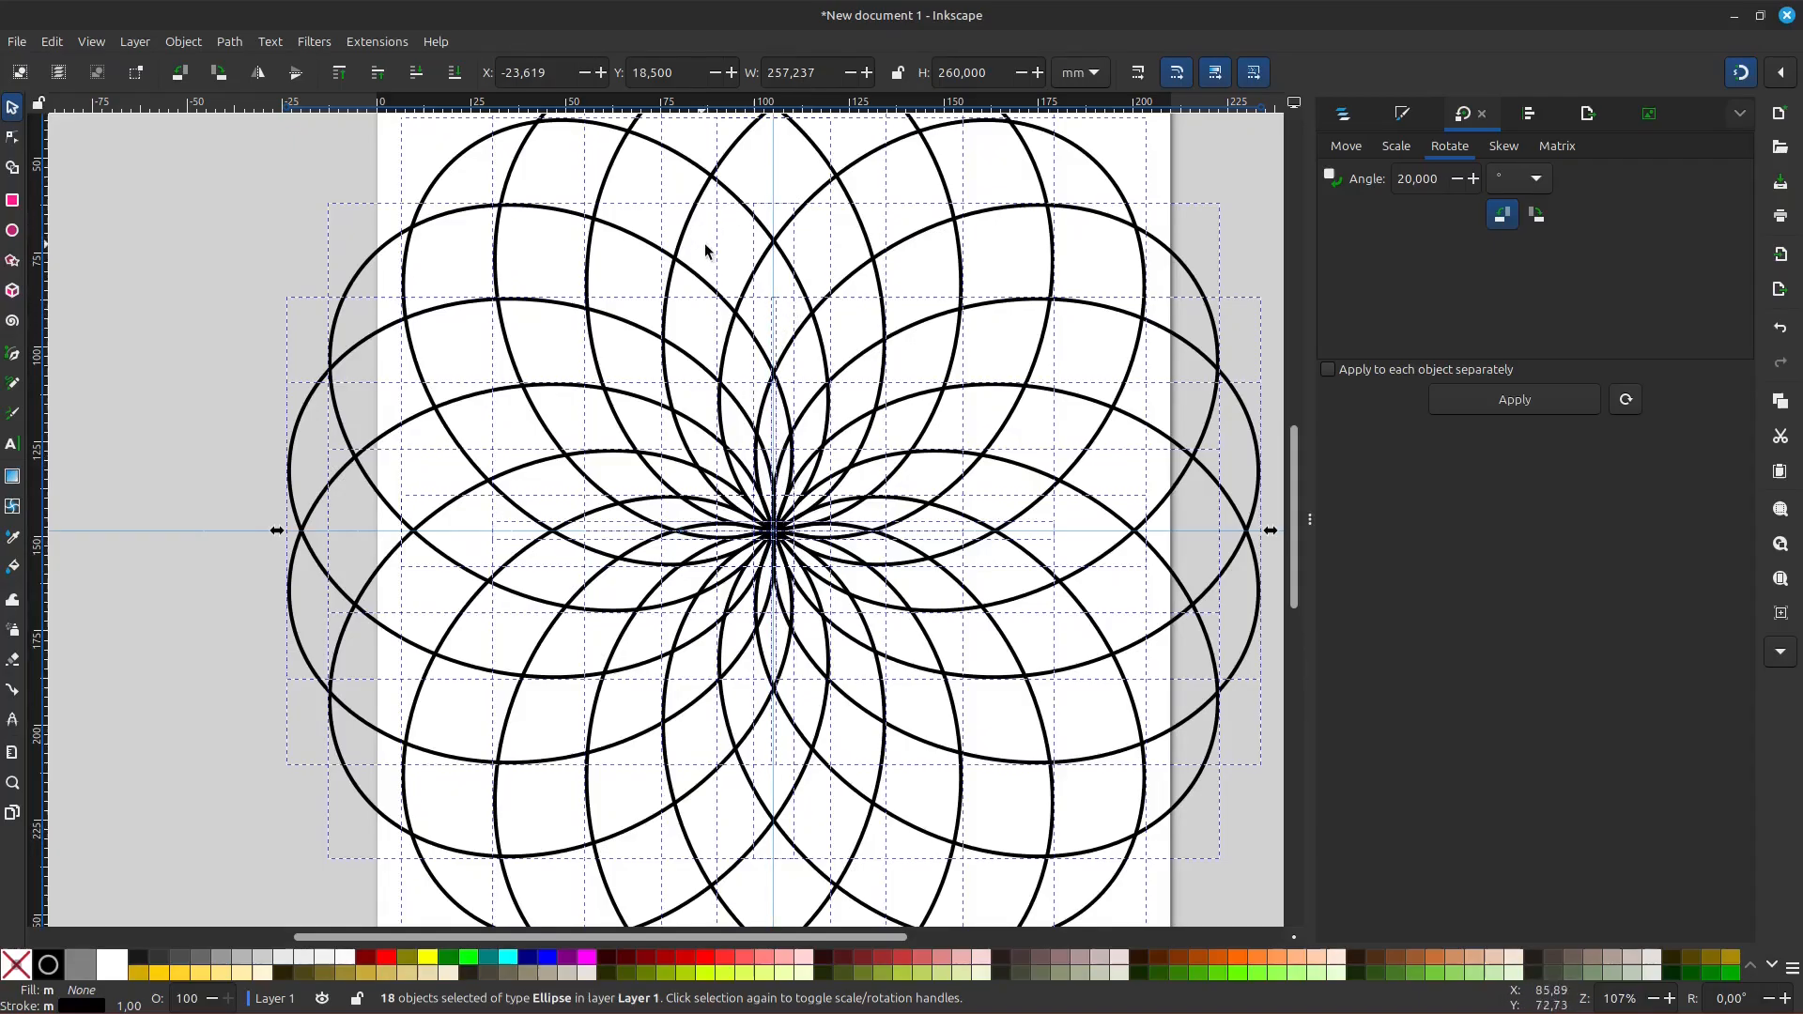
scroll(710, 247, "down", 1, "ctrl")
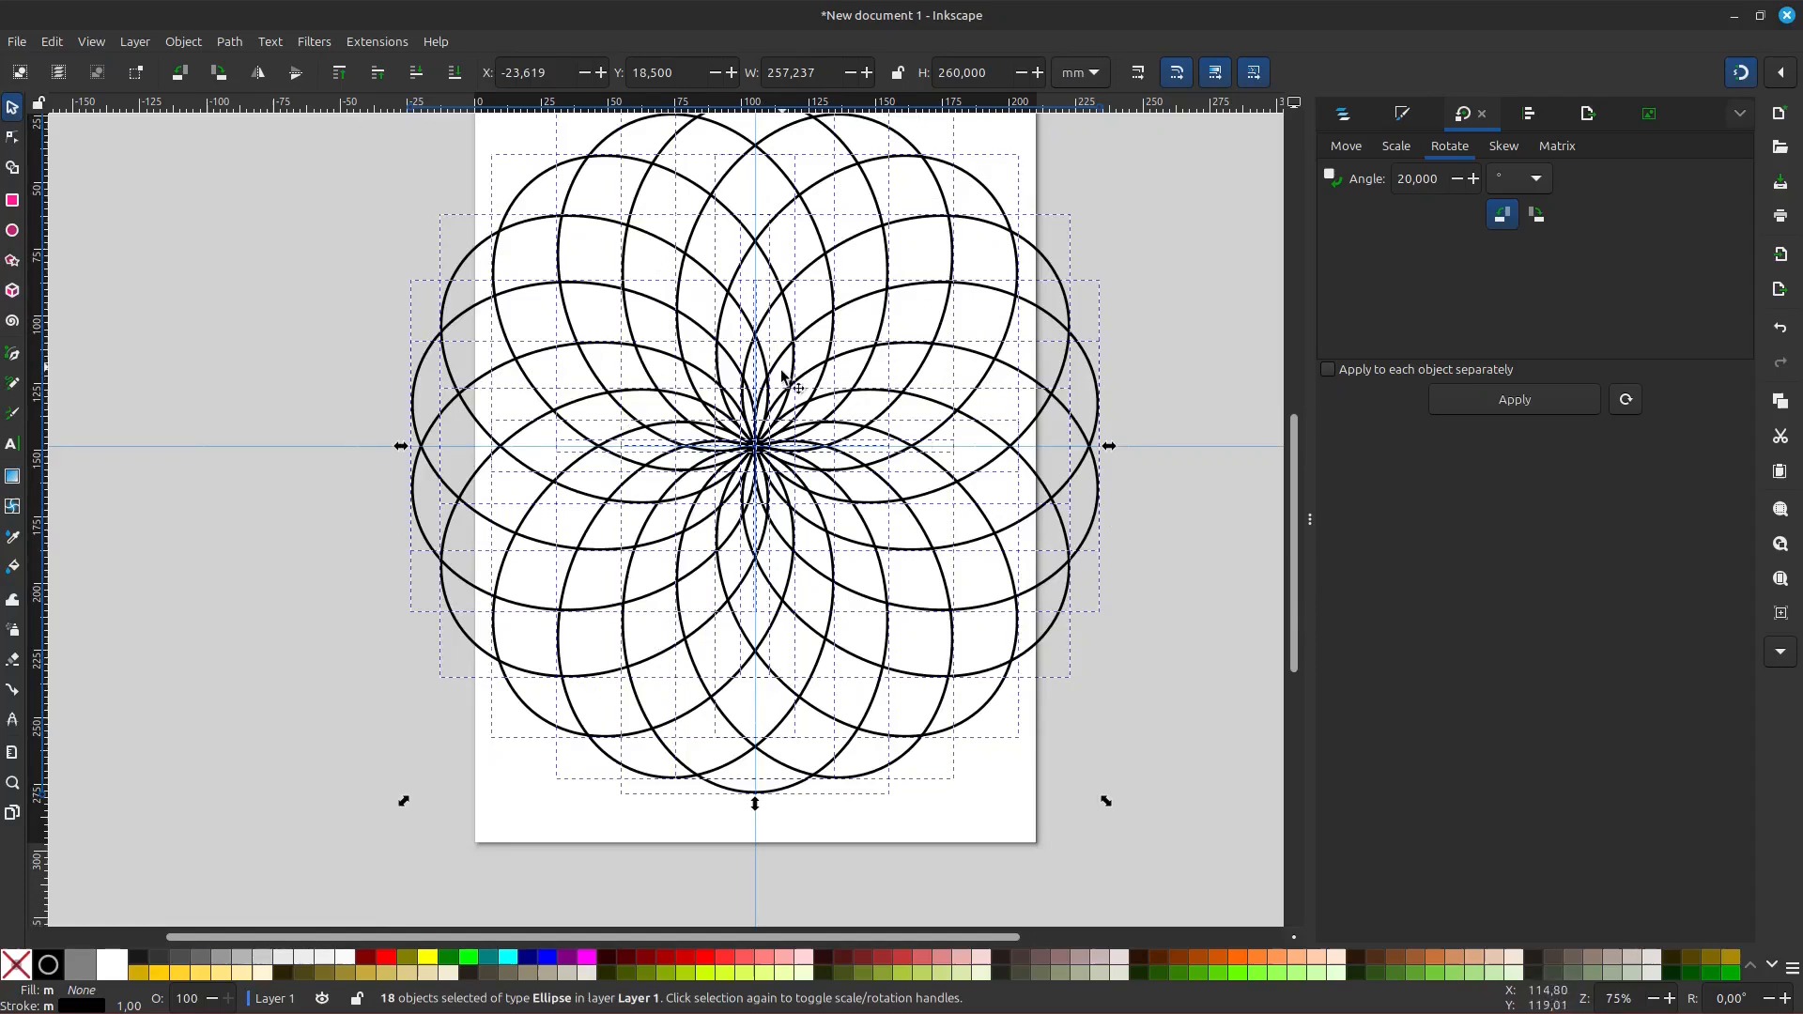
left_click(13, 169)
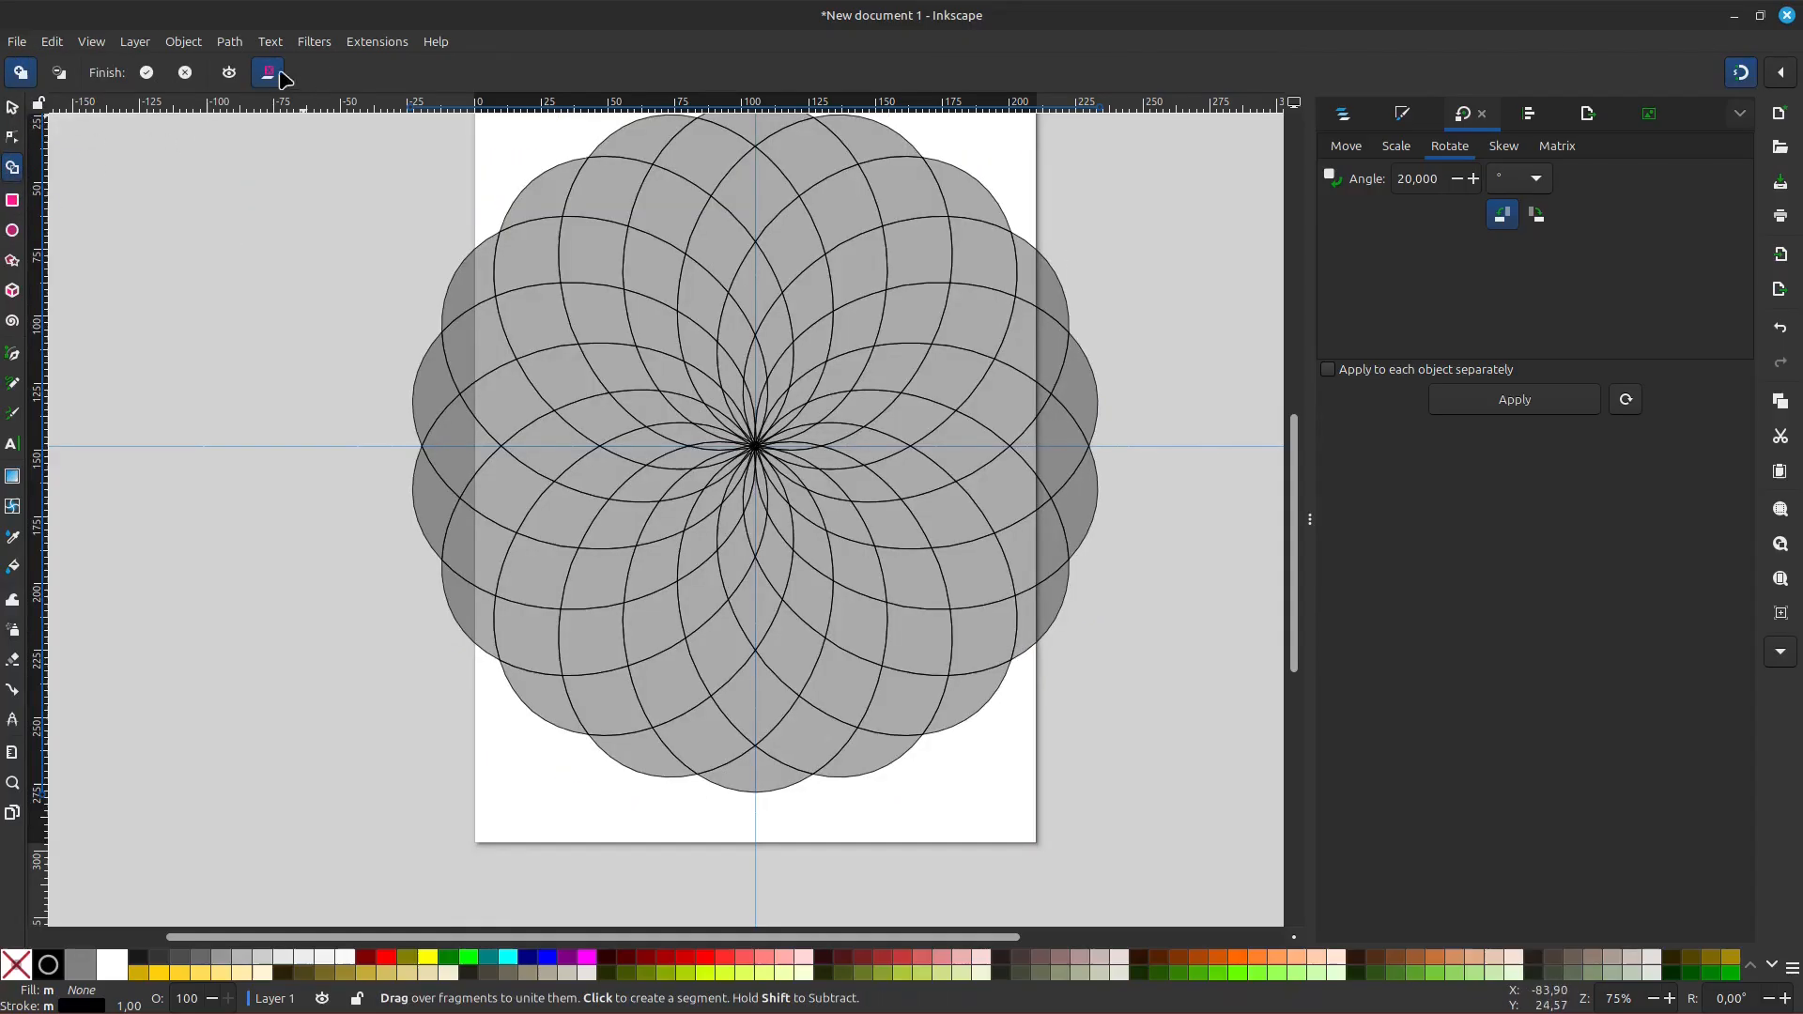
key("minus")
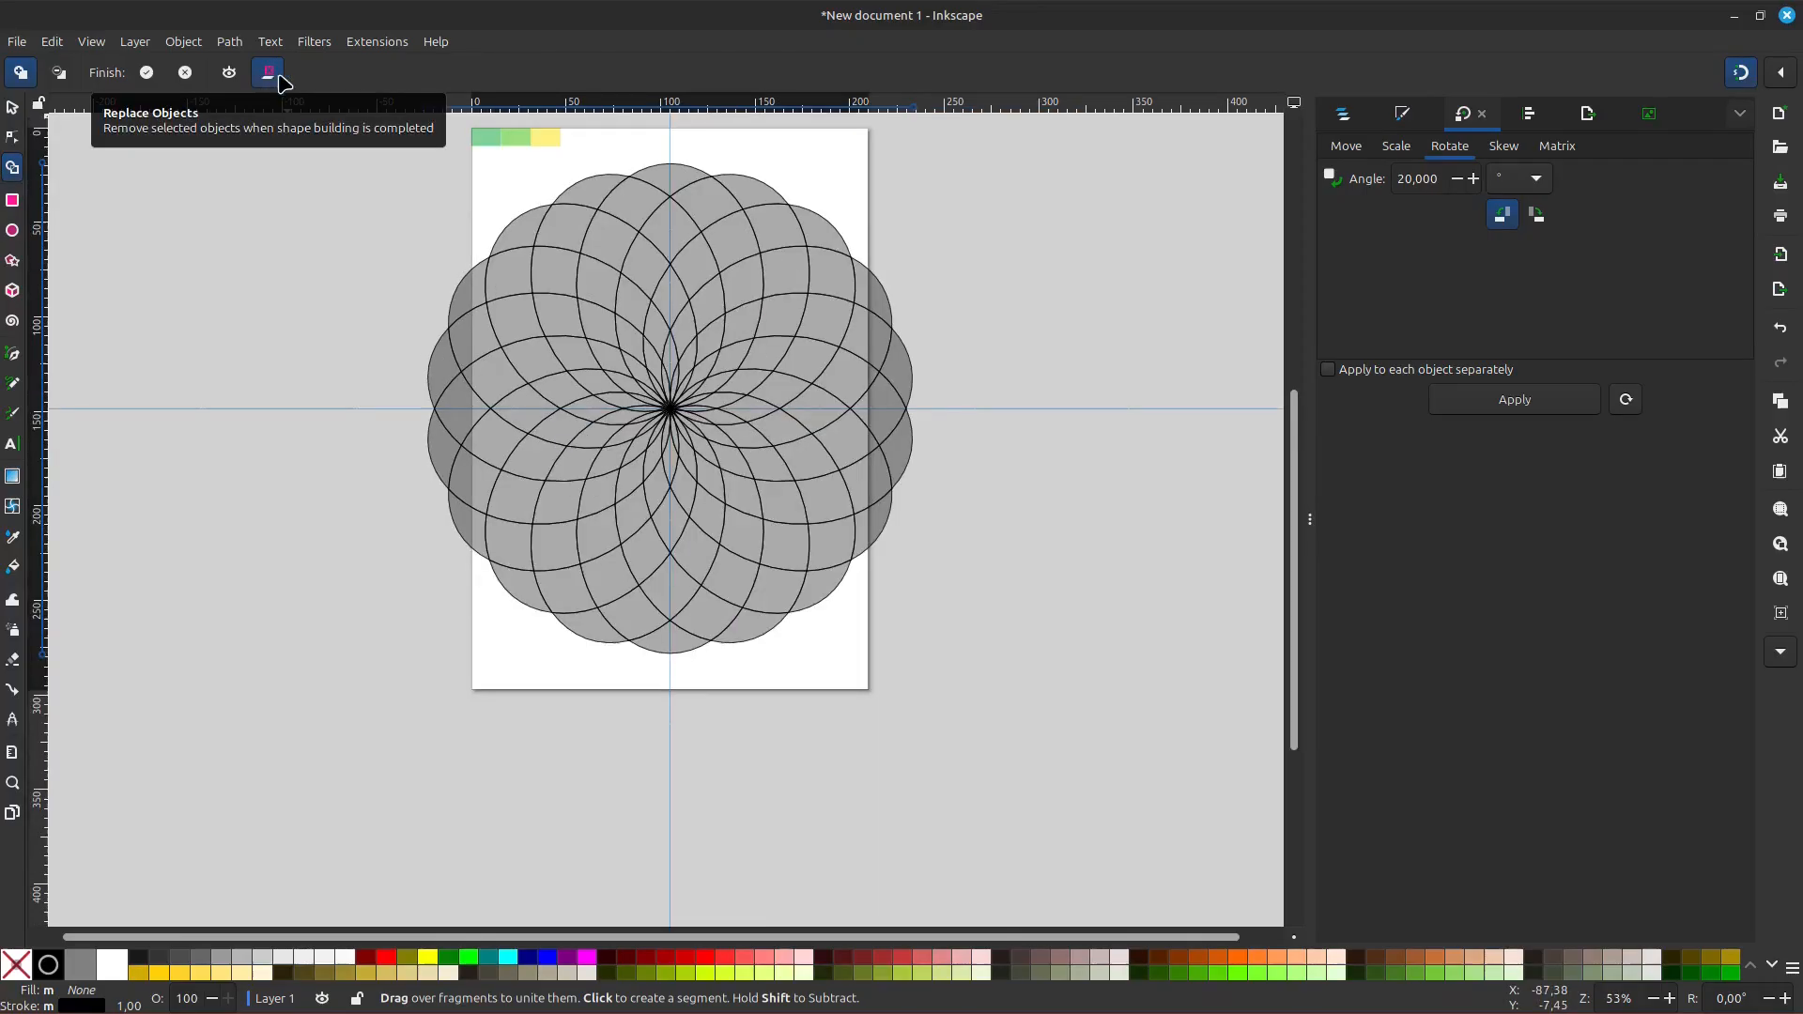
- Build three adjoining petal fragments just above the centre, along and beside the vertical guide, and finish the shape building
scroll(715, 344, "up", 1)
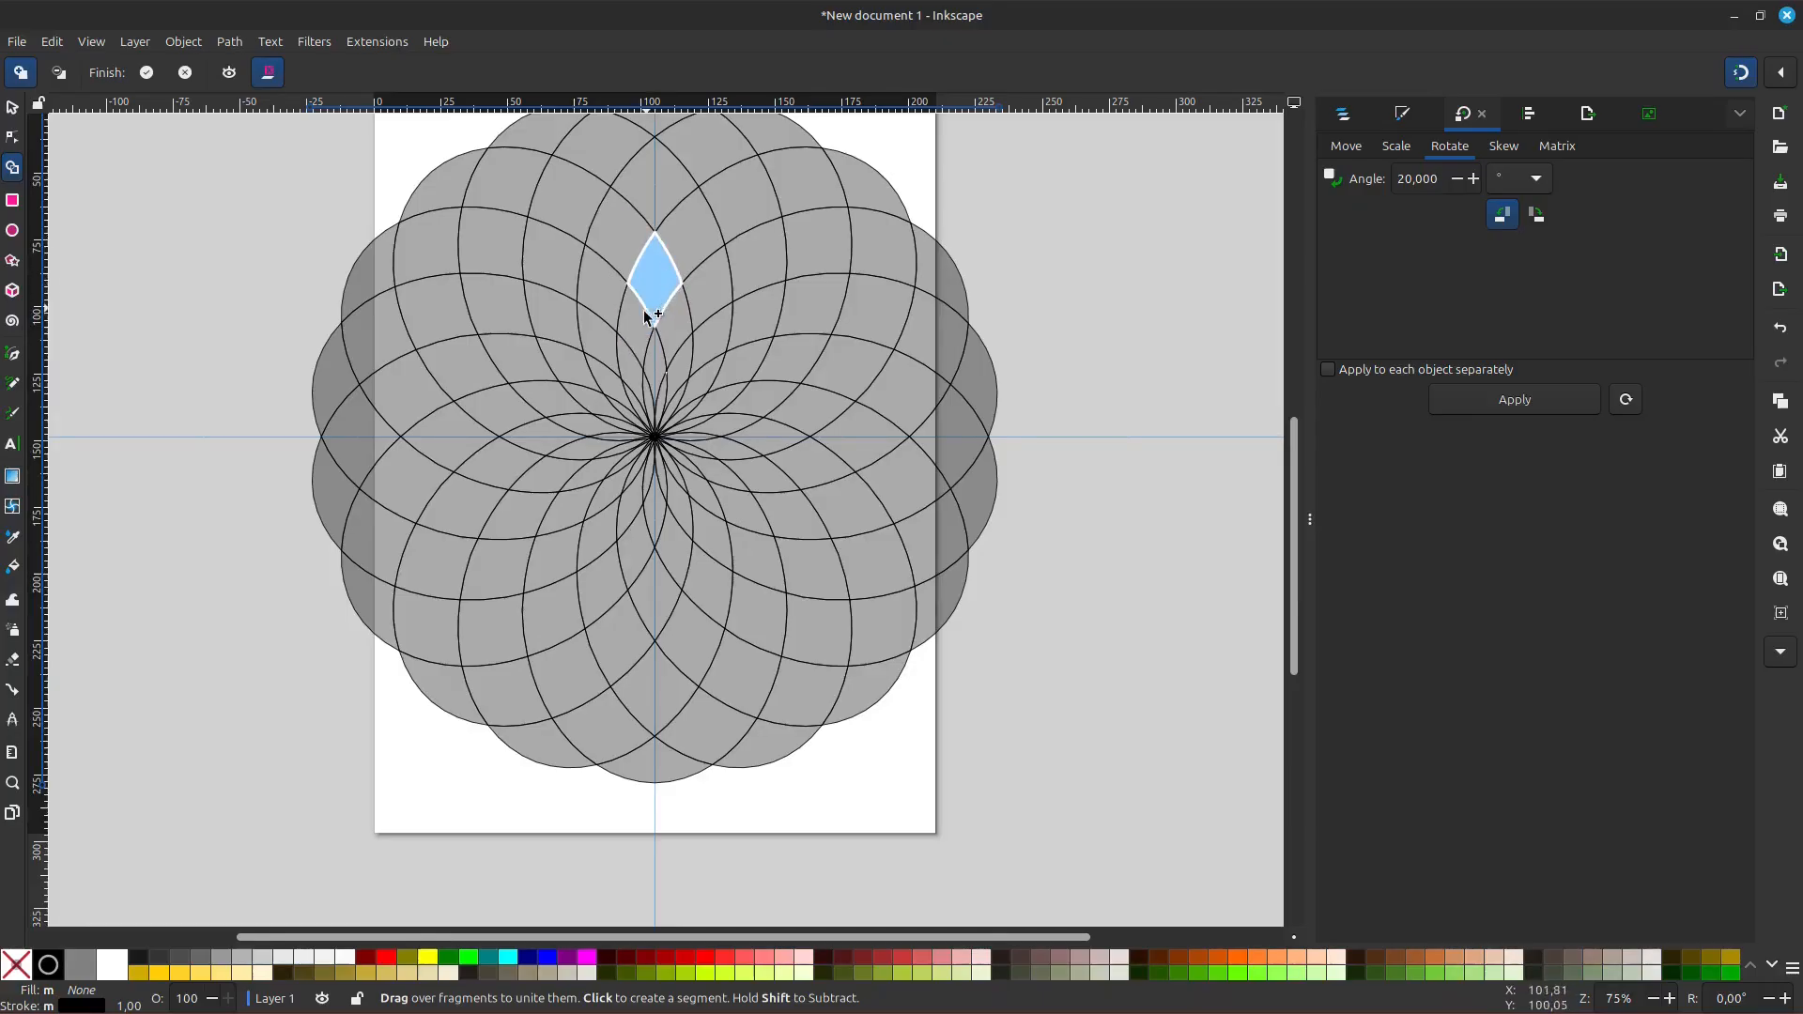
scroll(666, 297, "up", 1)
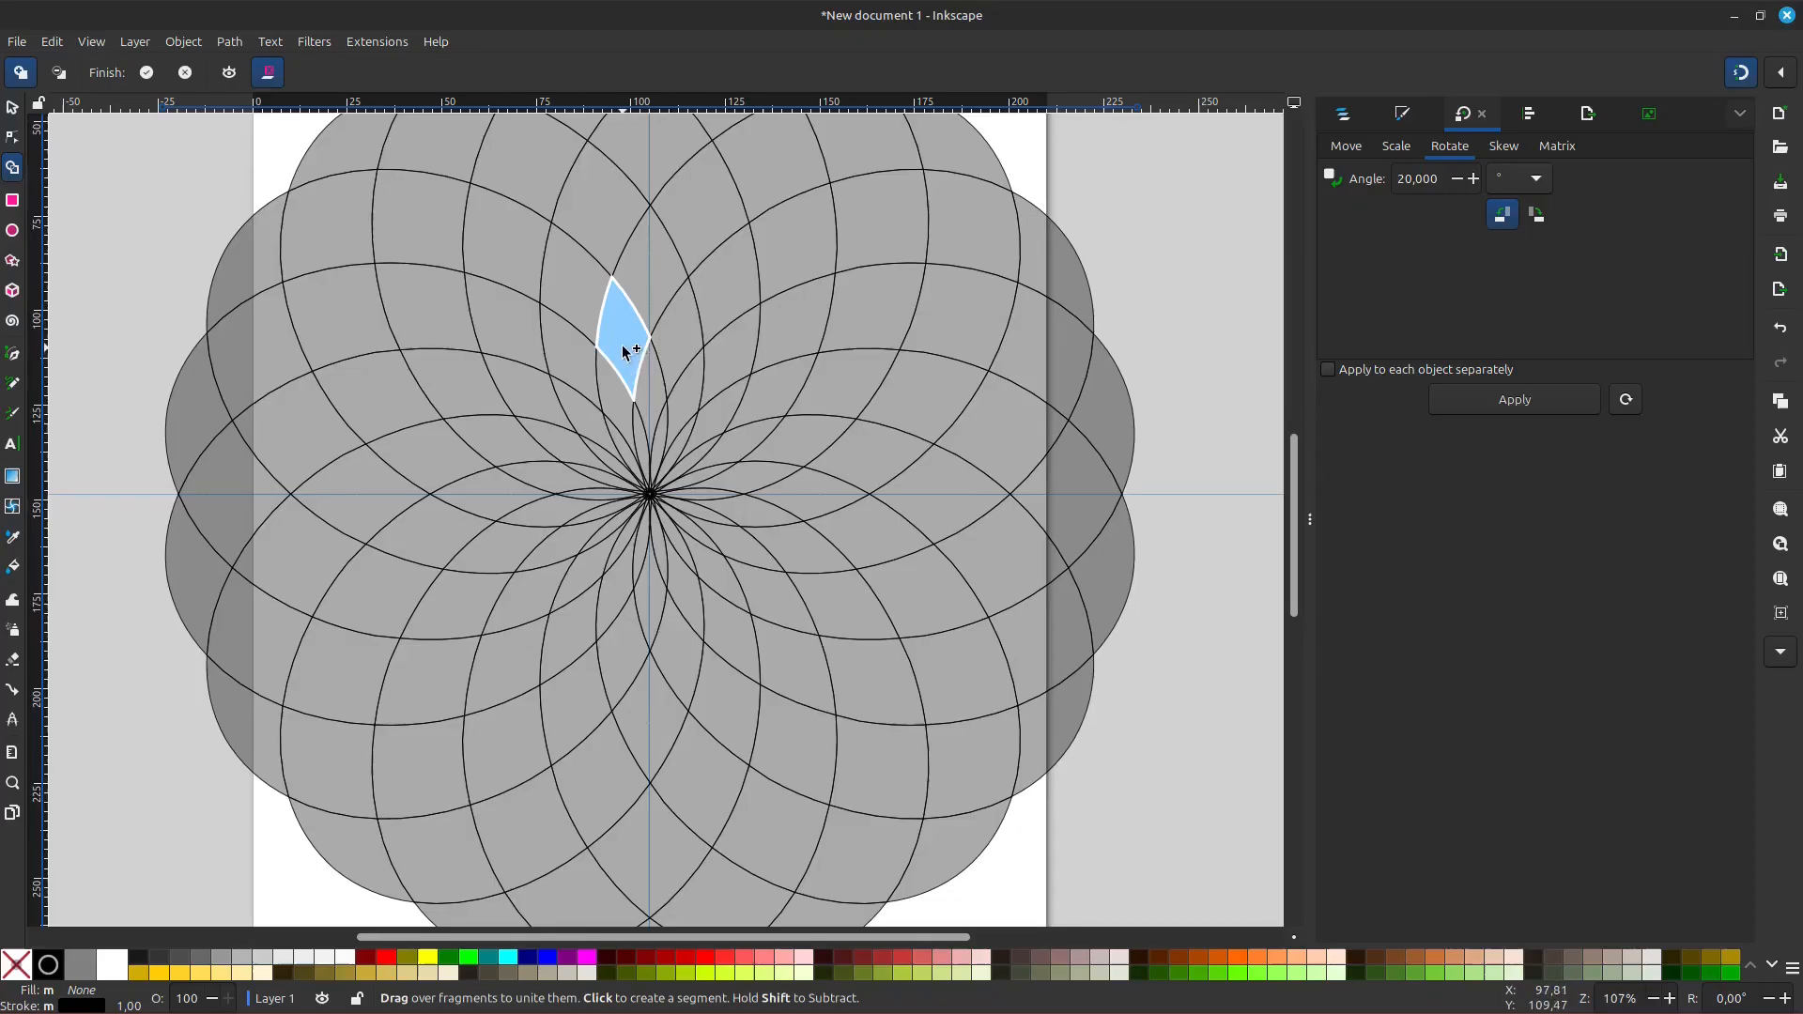
left_click(623, 349)
left_click(645, 280)
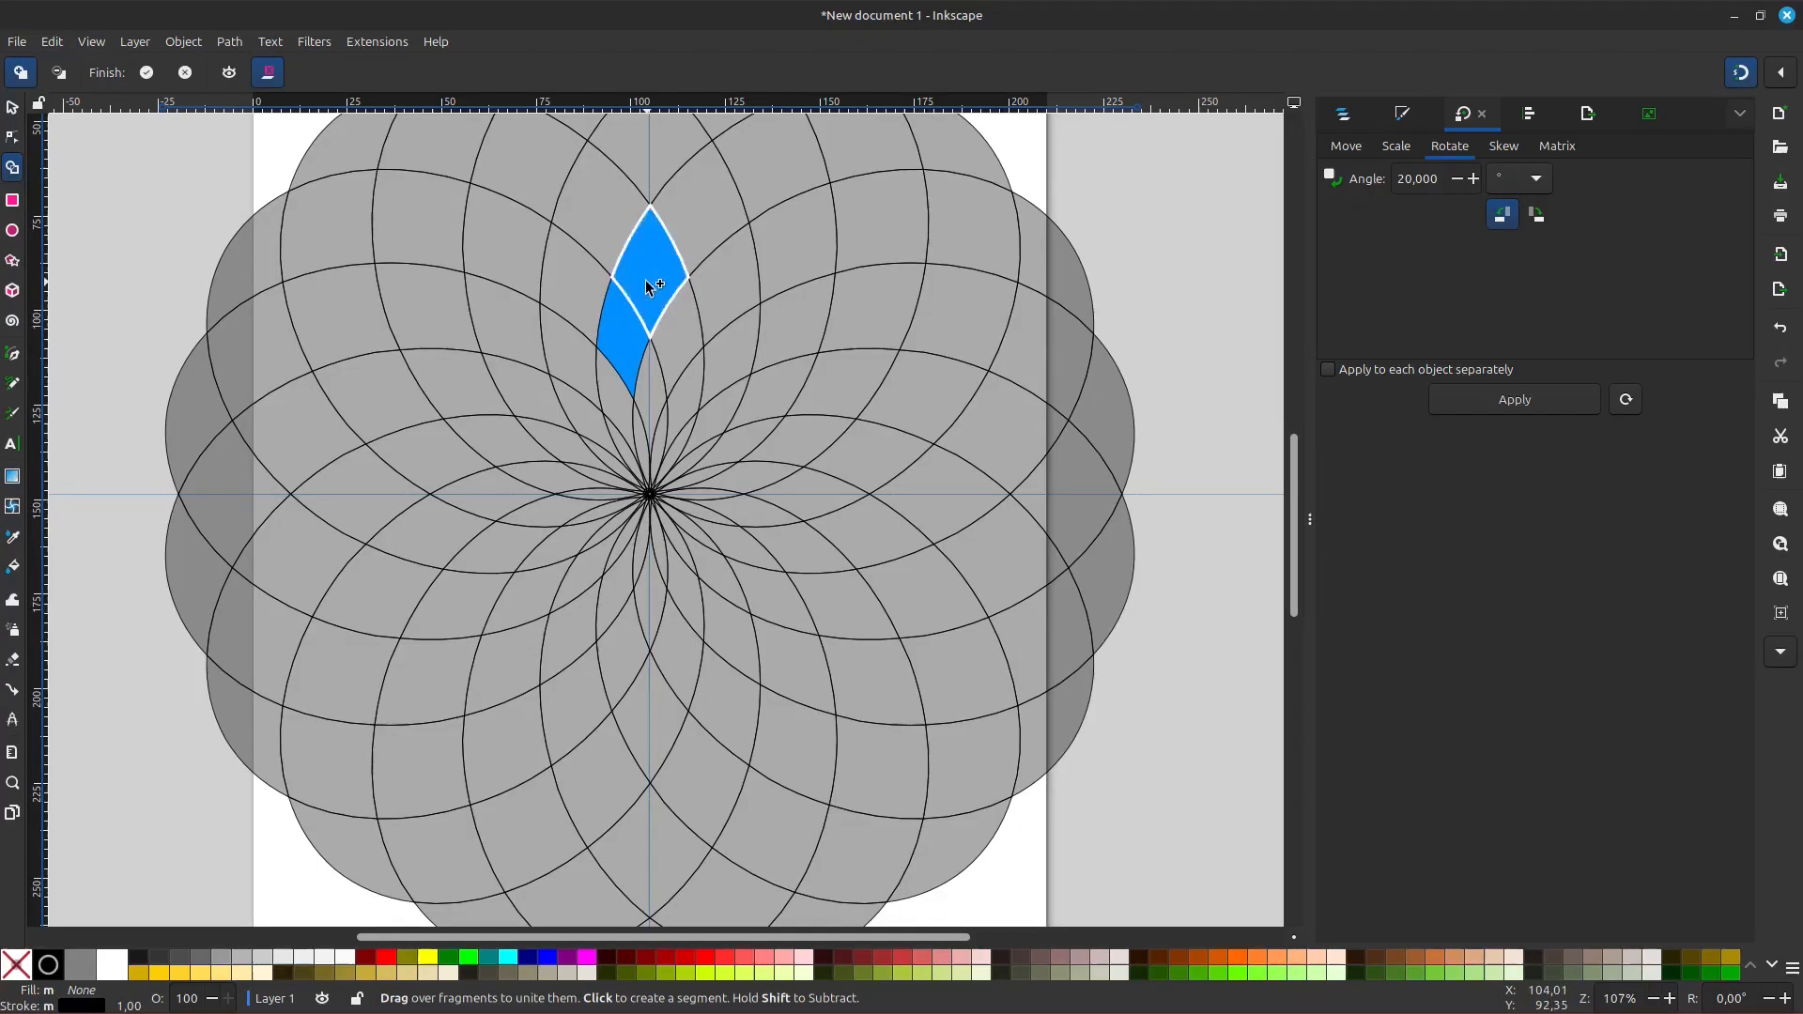
left_click(594, 214)
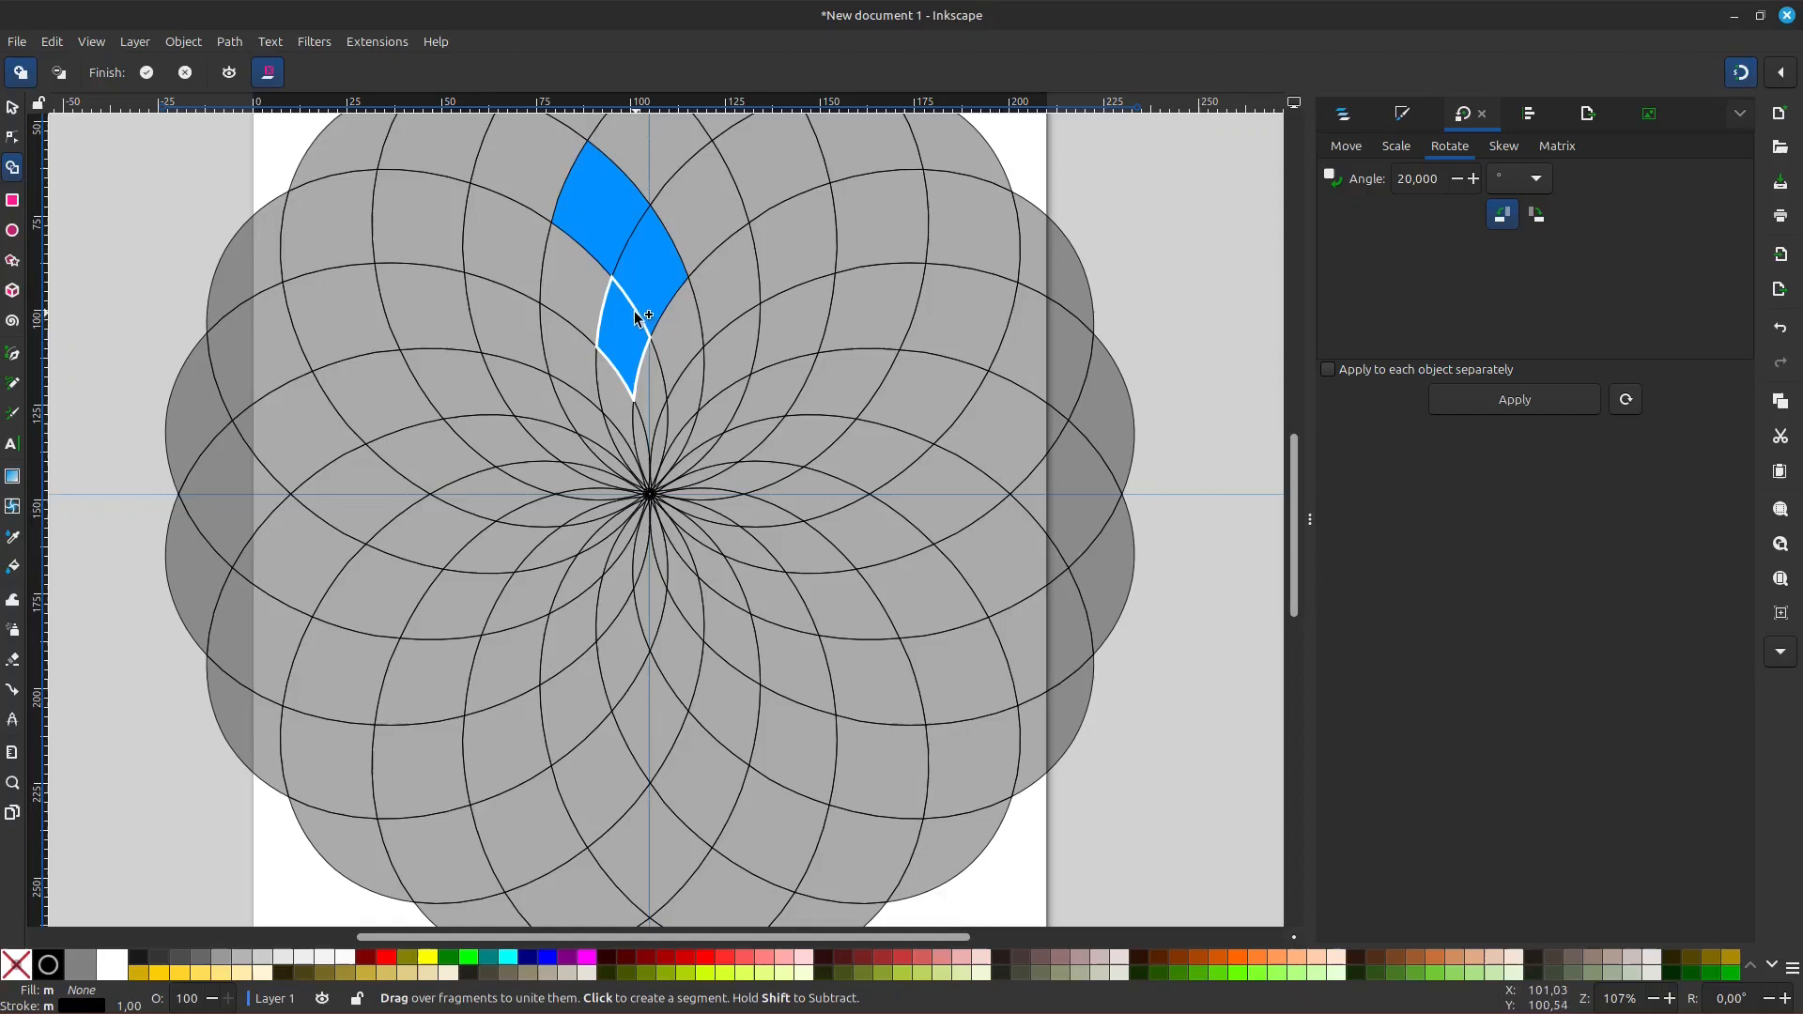
left_click(148, 75)
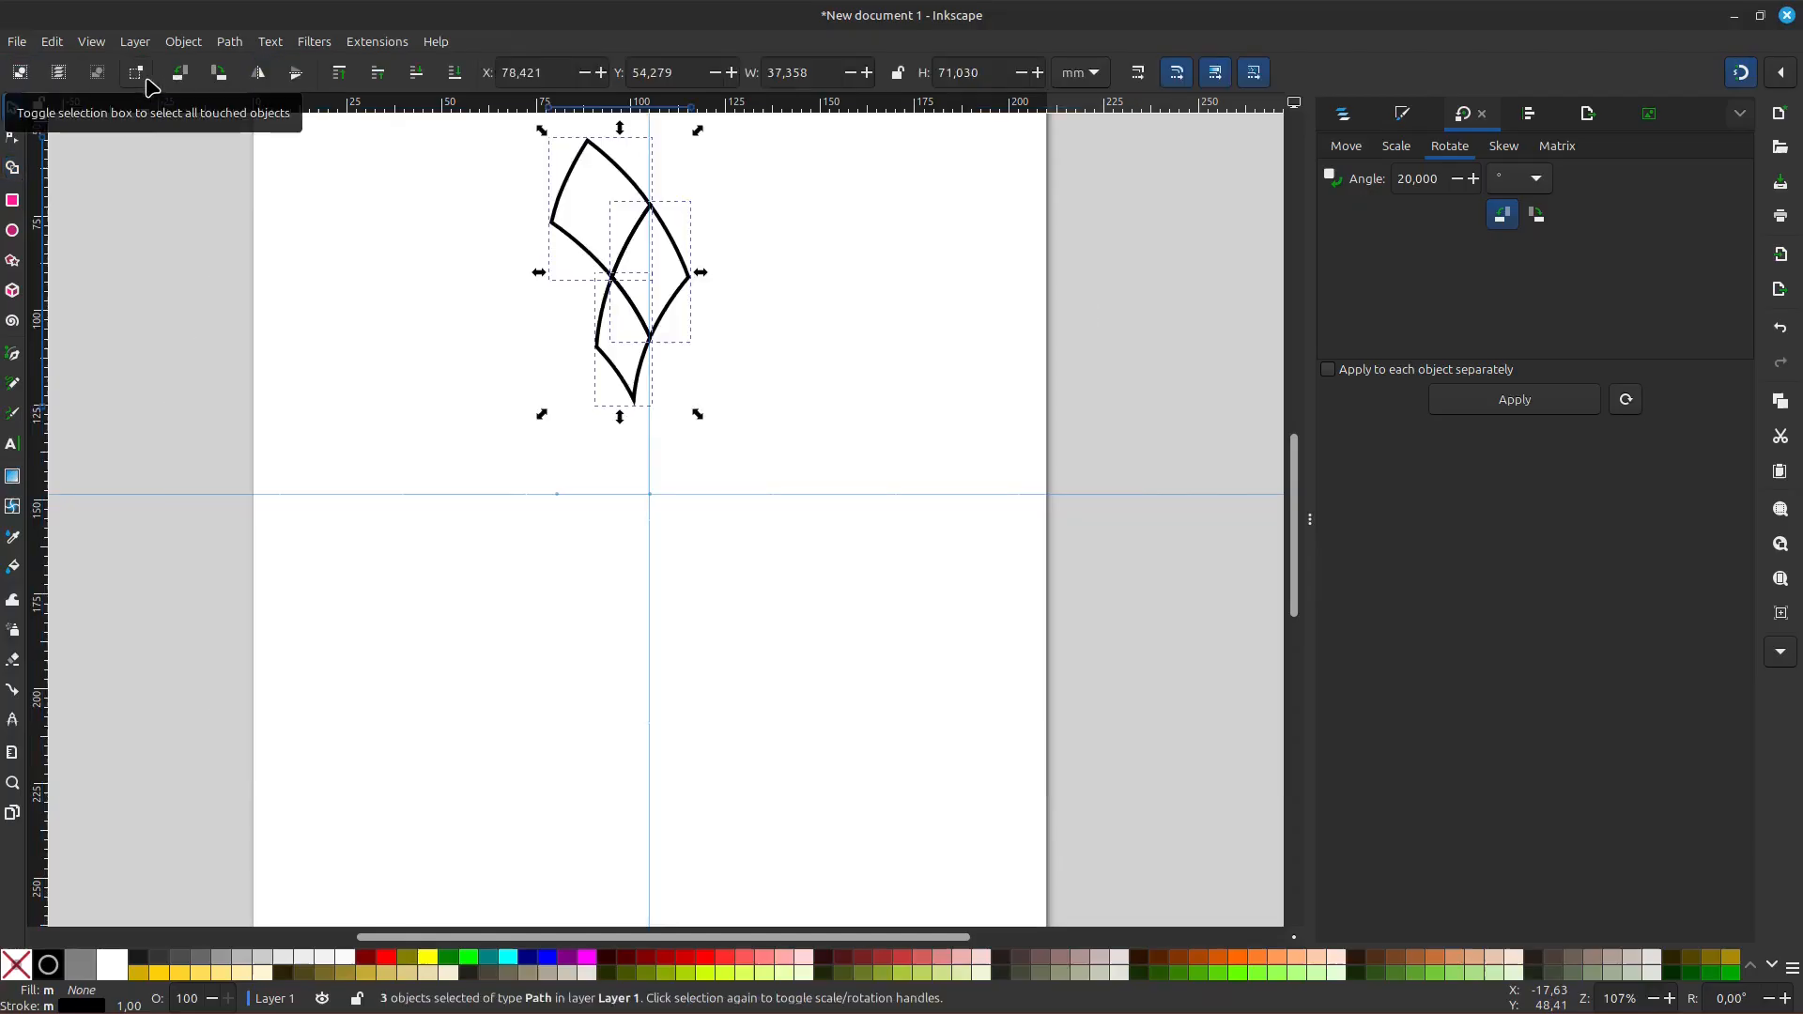
- Fill the uppermost petal fragment with the dark green #00a330 sampled from the first colour swatch
scroll(447, 234, "down", 1)
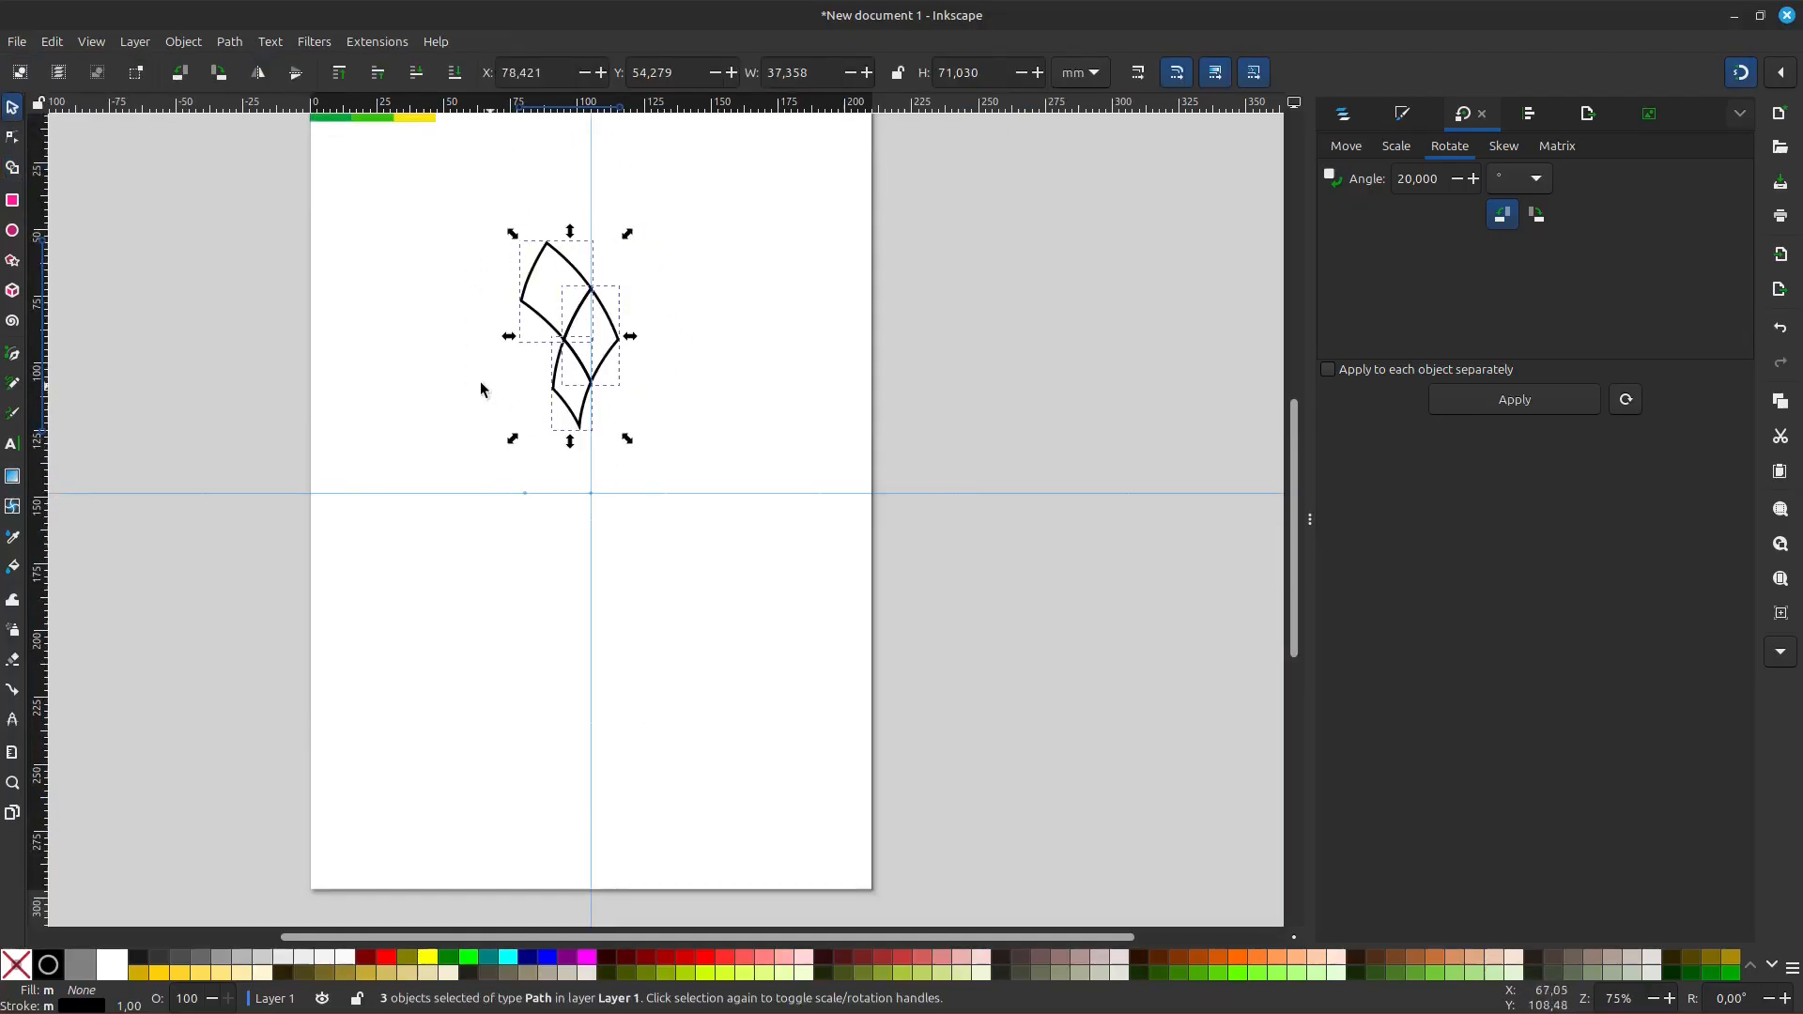
left_click_drag(696, 938, 647, 937)
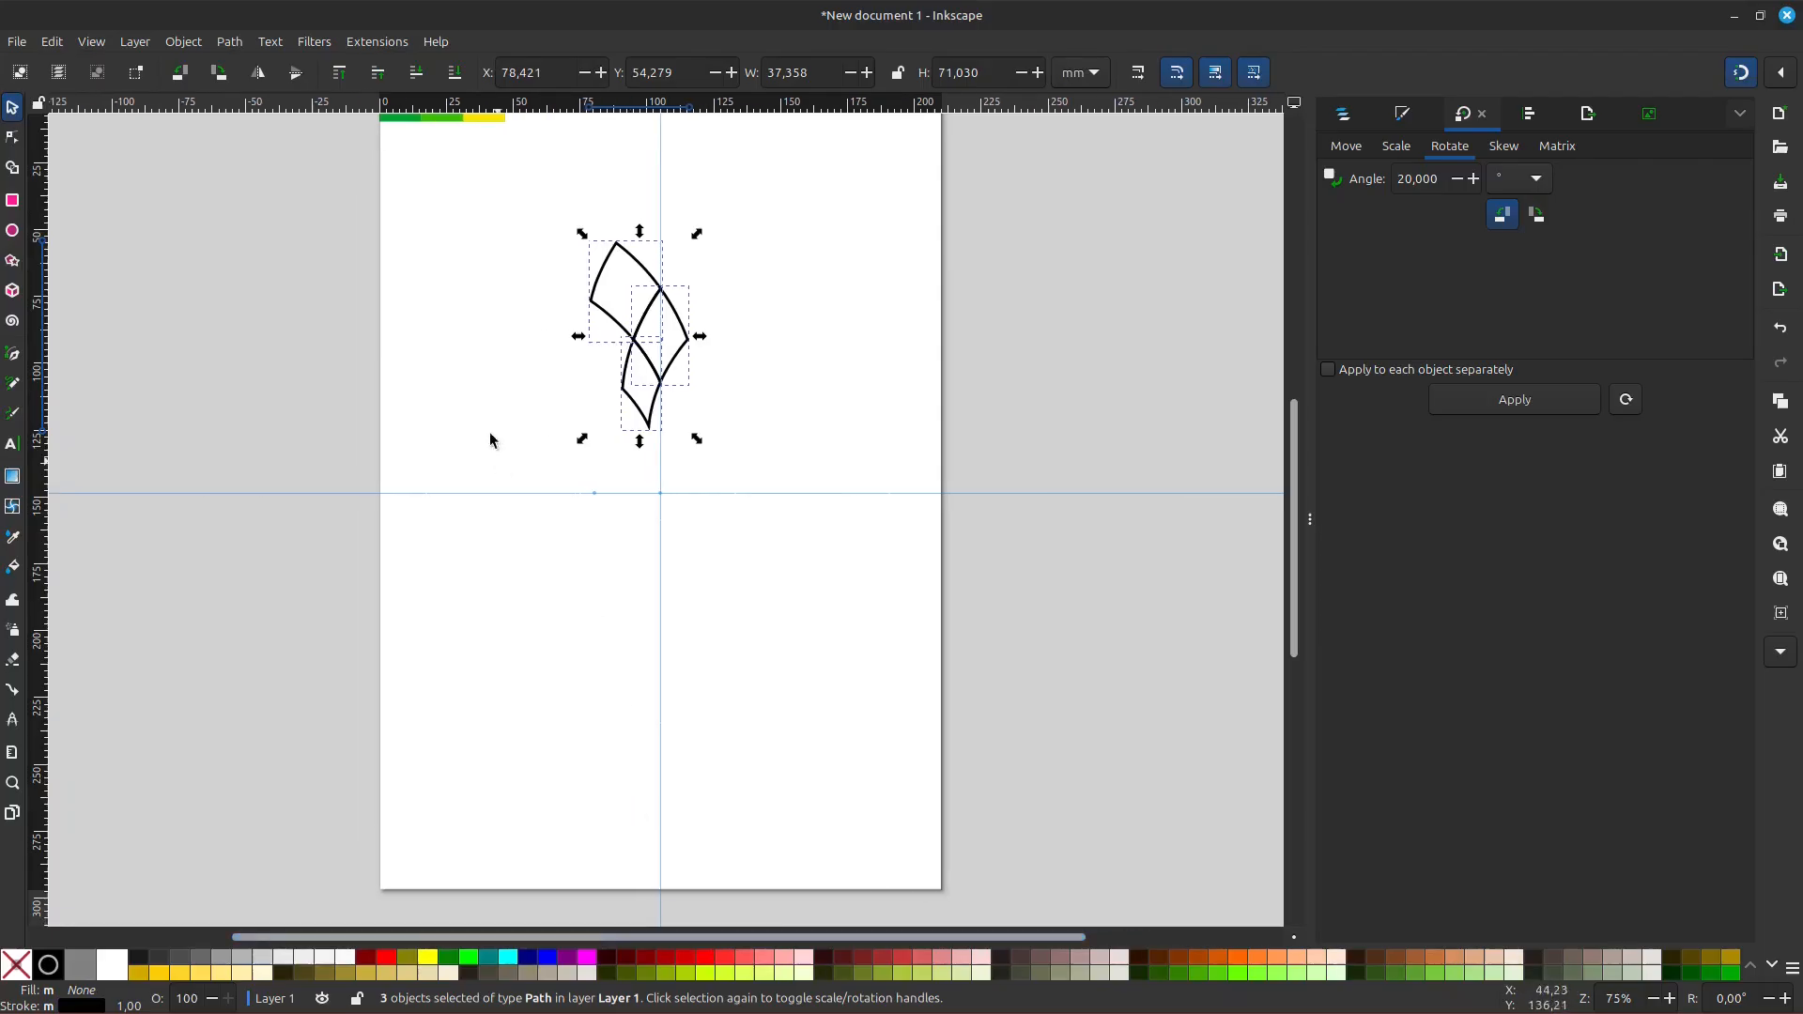
scroll(425, 216, "up", 2)
scroll(357, 214, "up", 1)
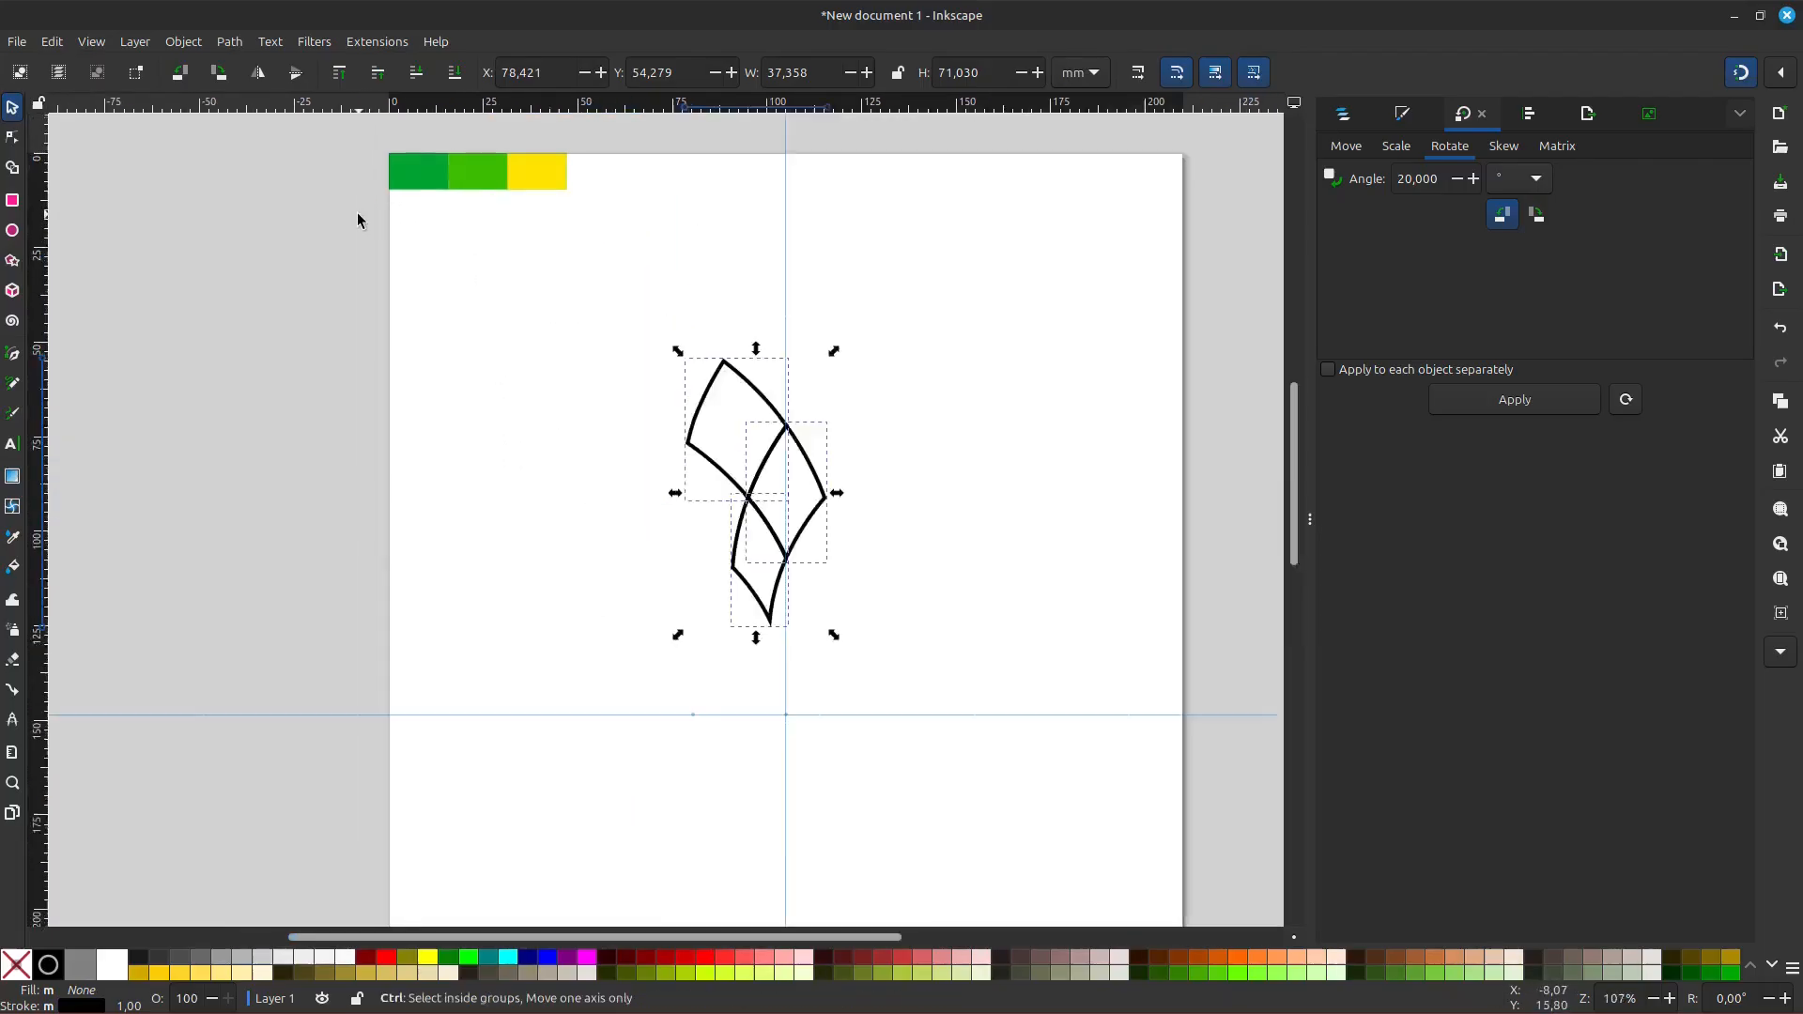
left_click(753, 387)
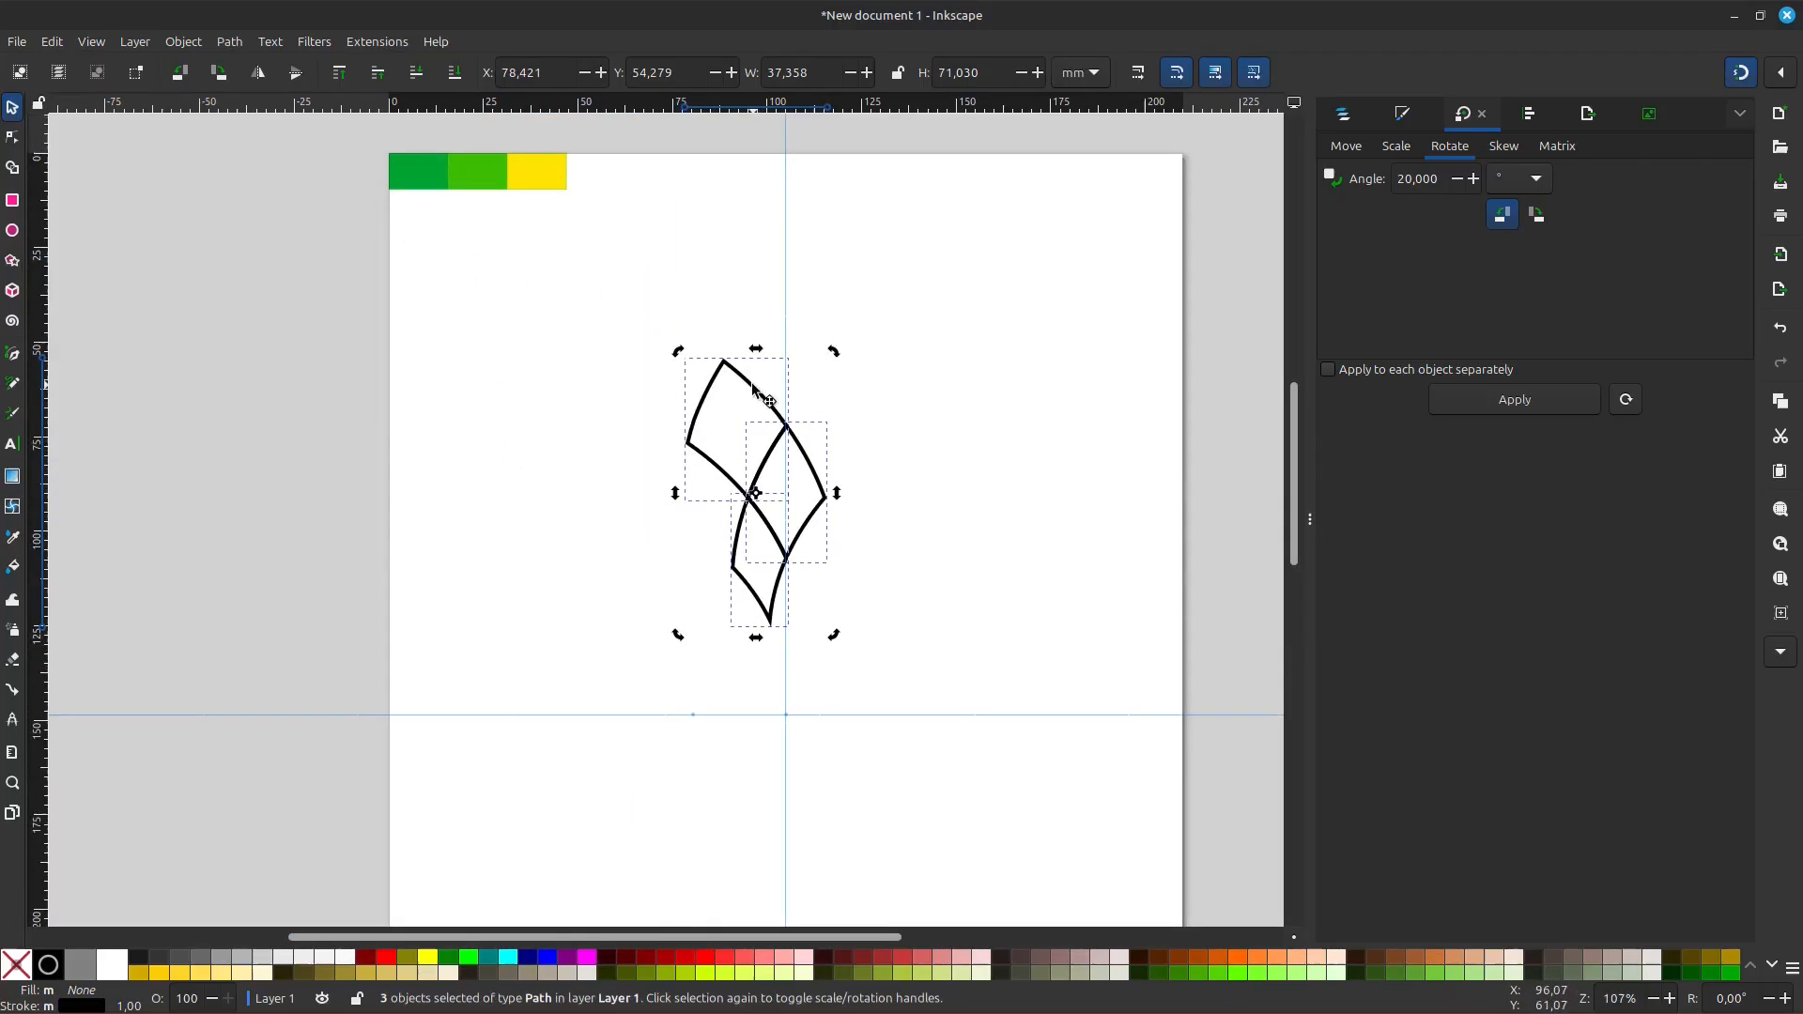
left_click(656, 336)
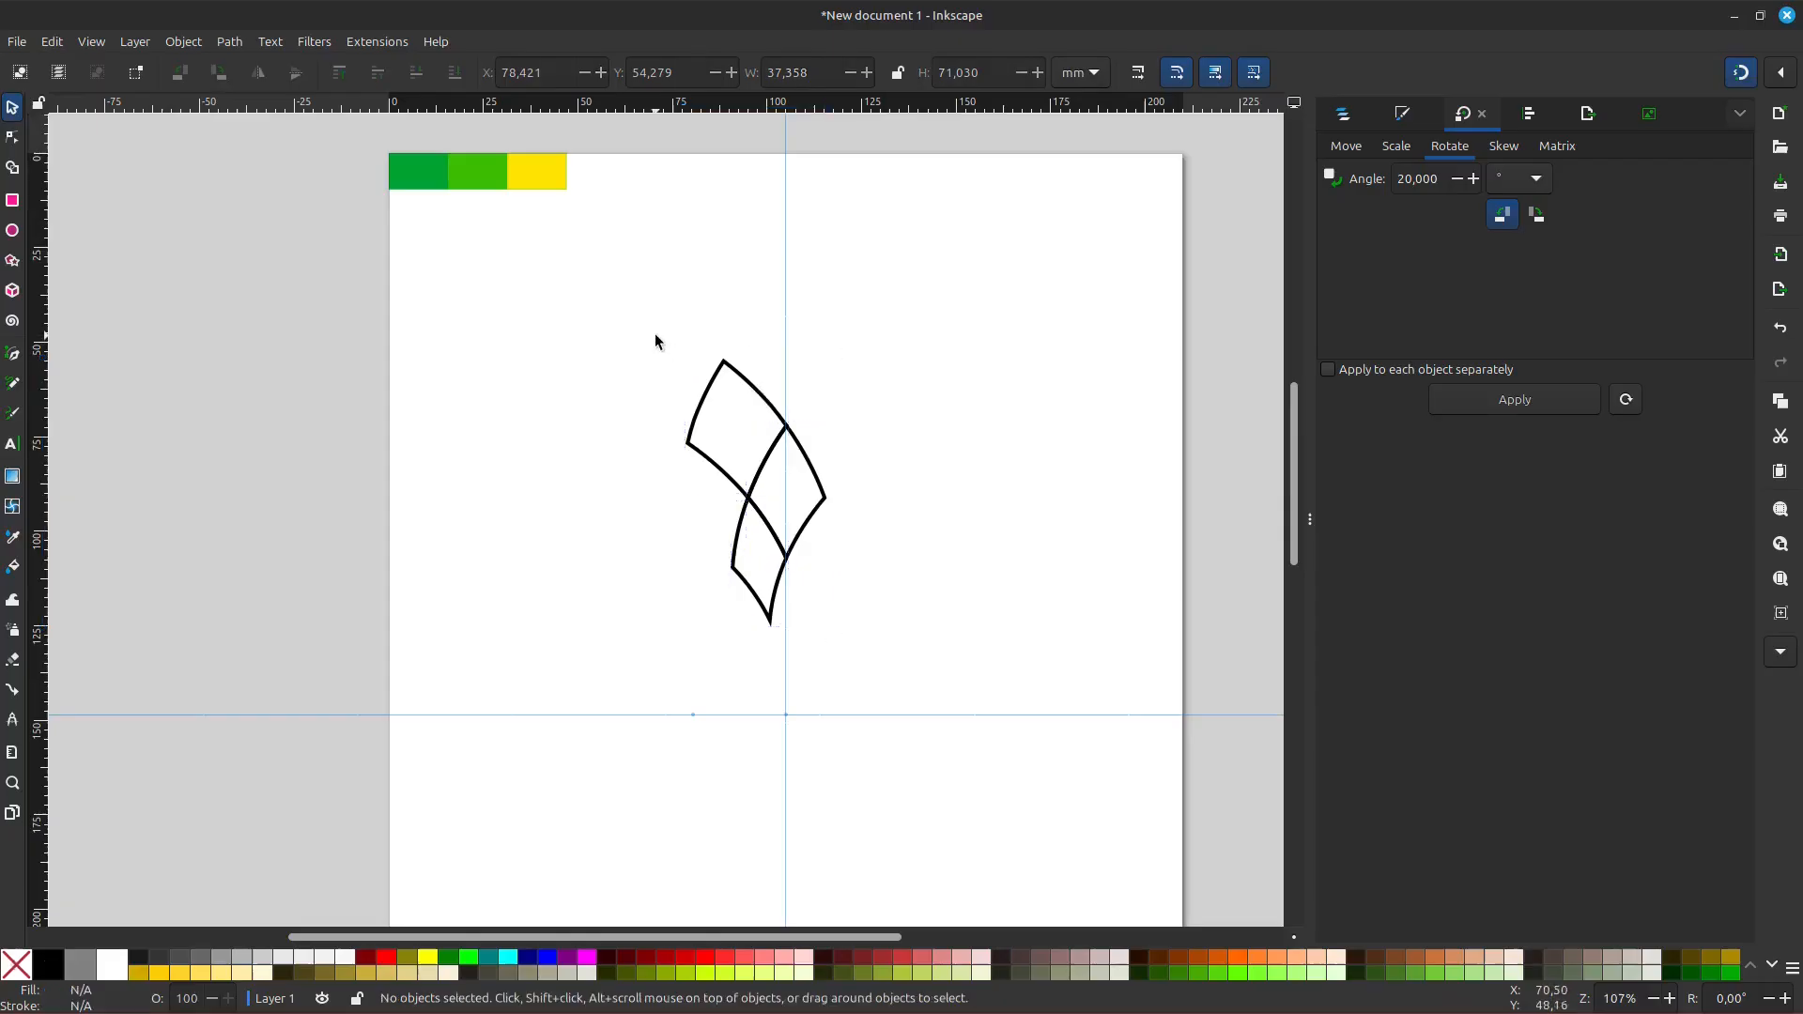
left_click(739, 373)
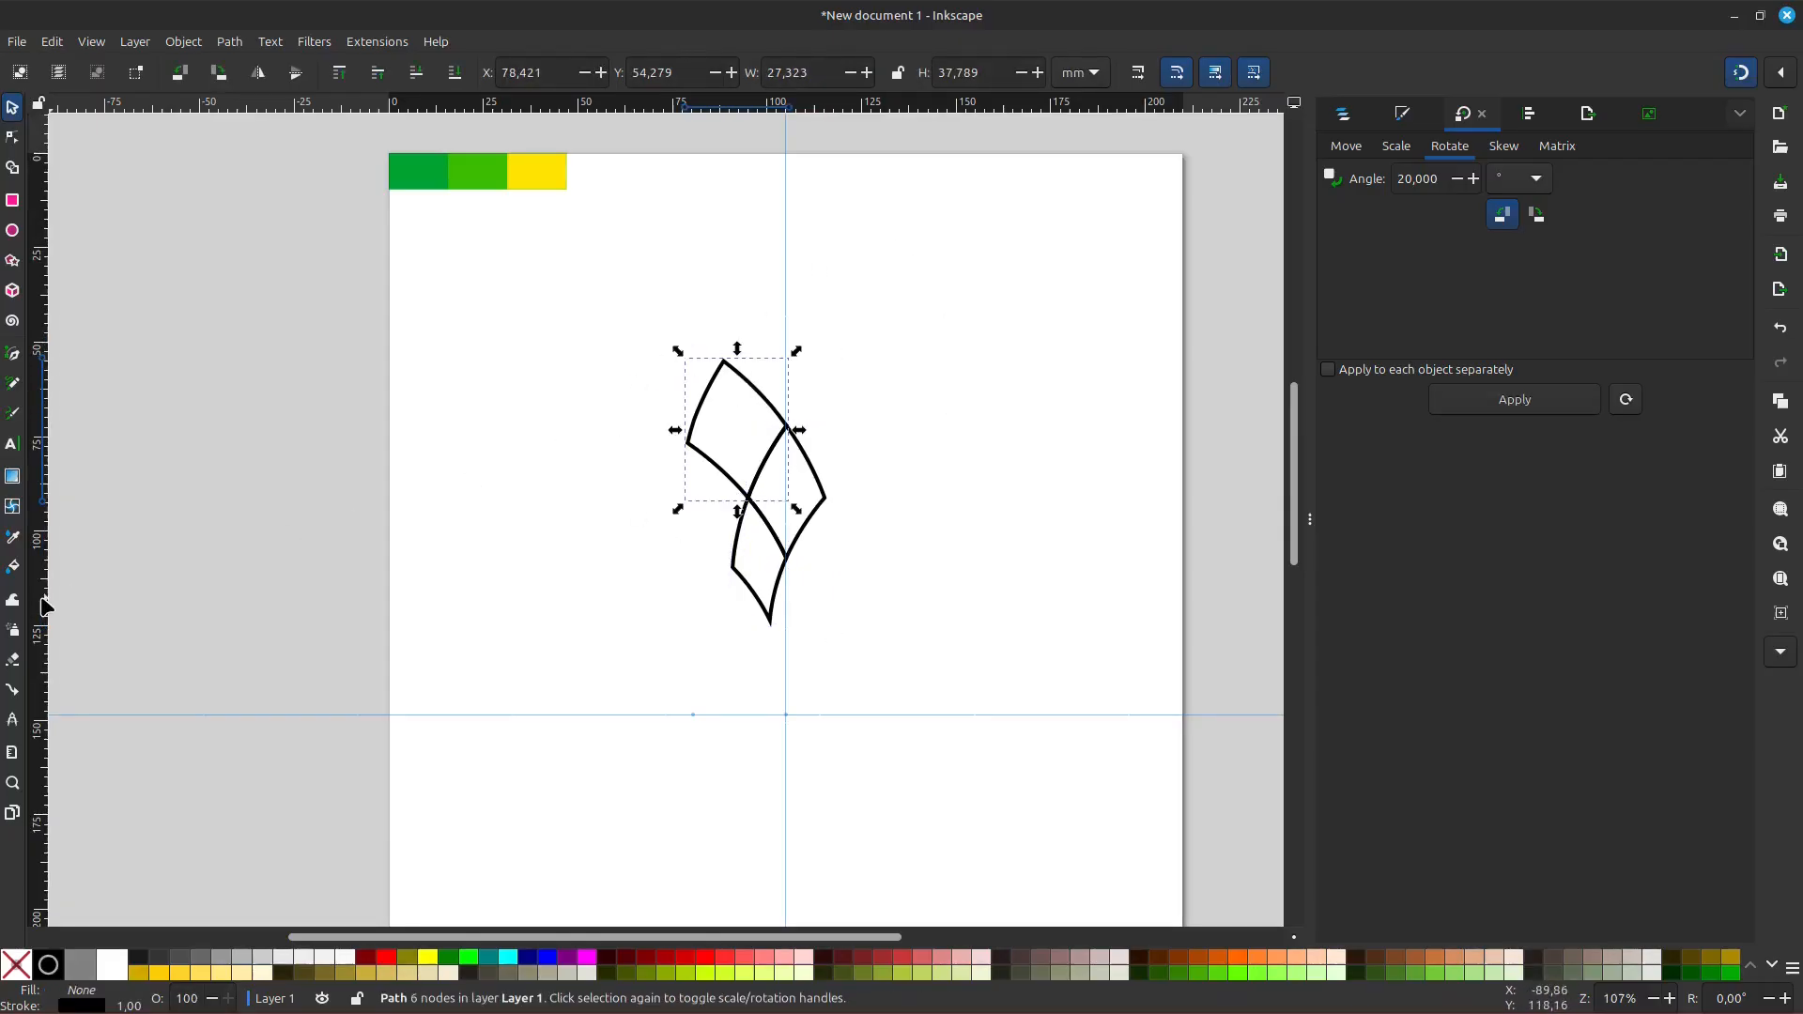
left_click(14, 541)
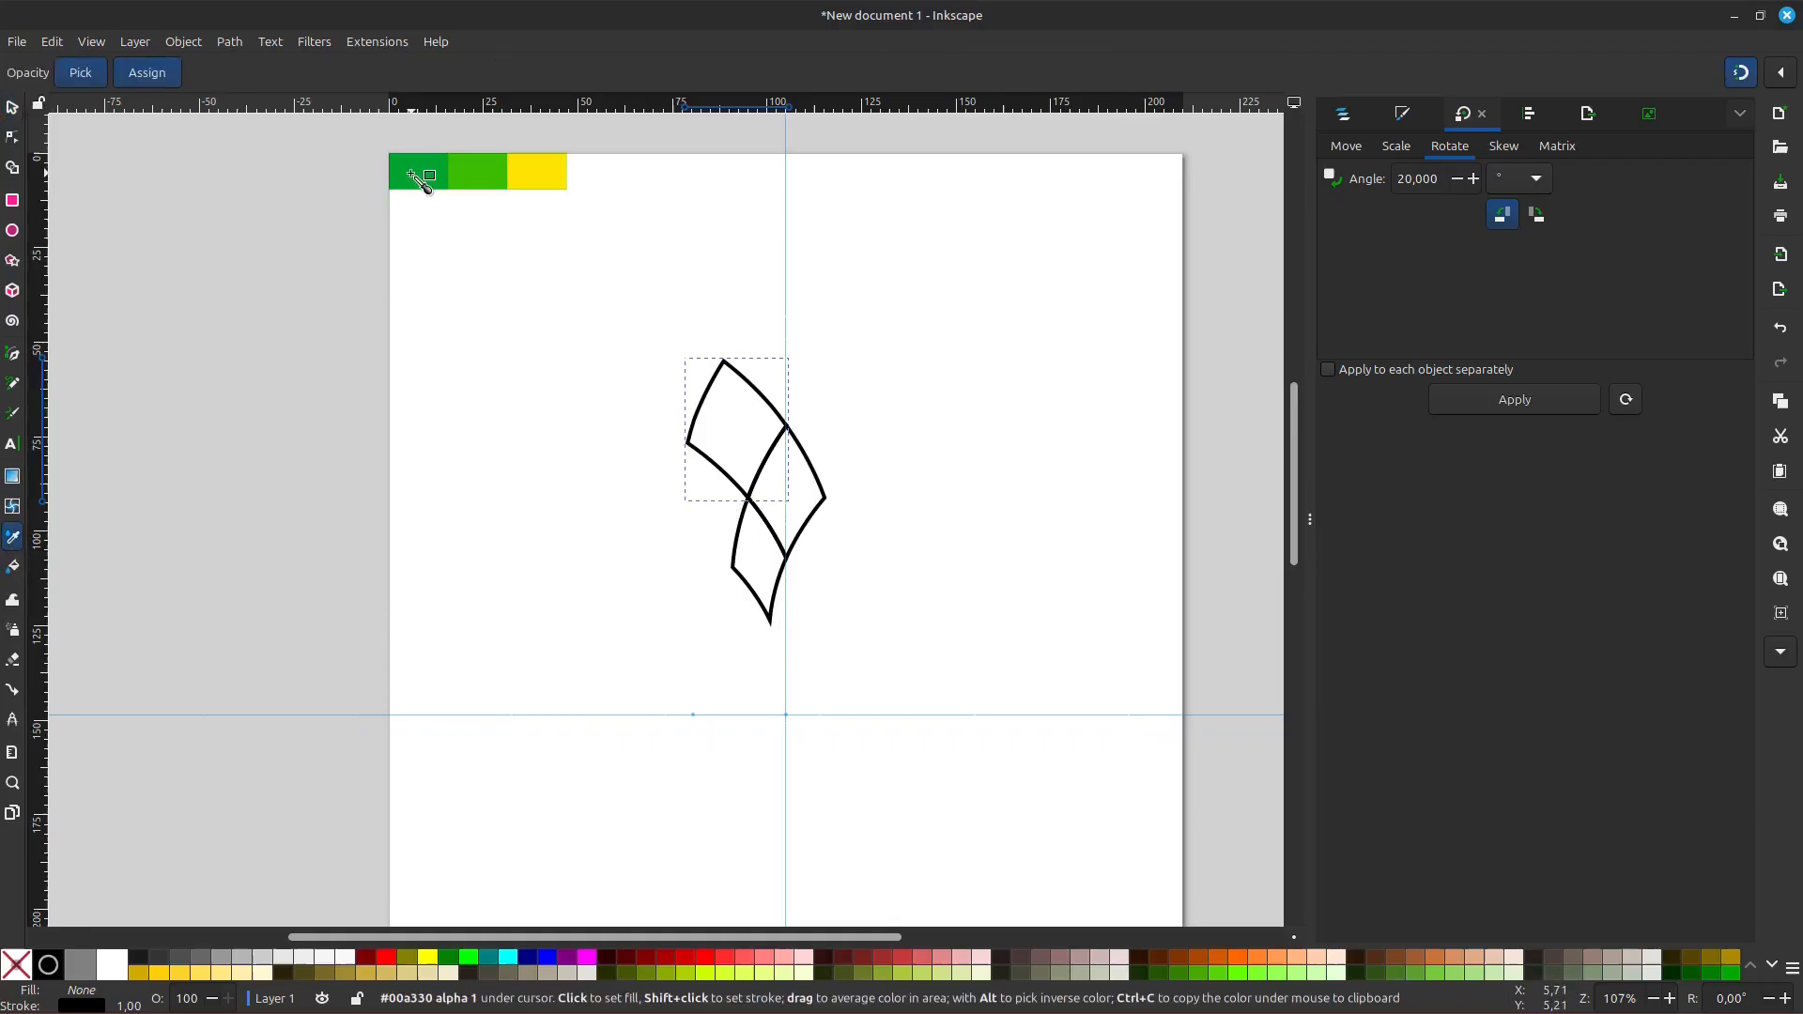
left_click(413, 175)
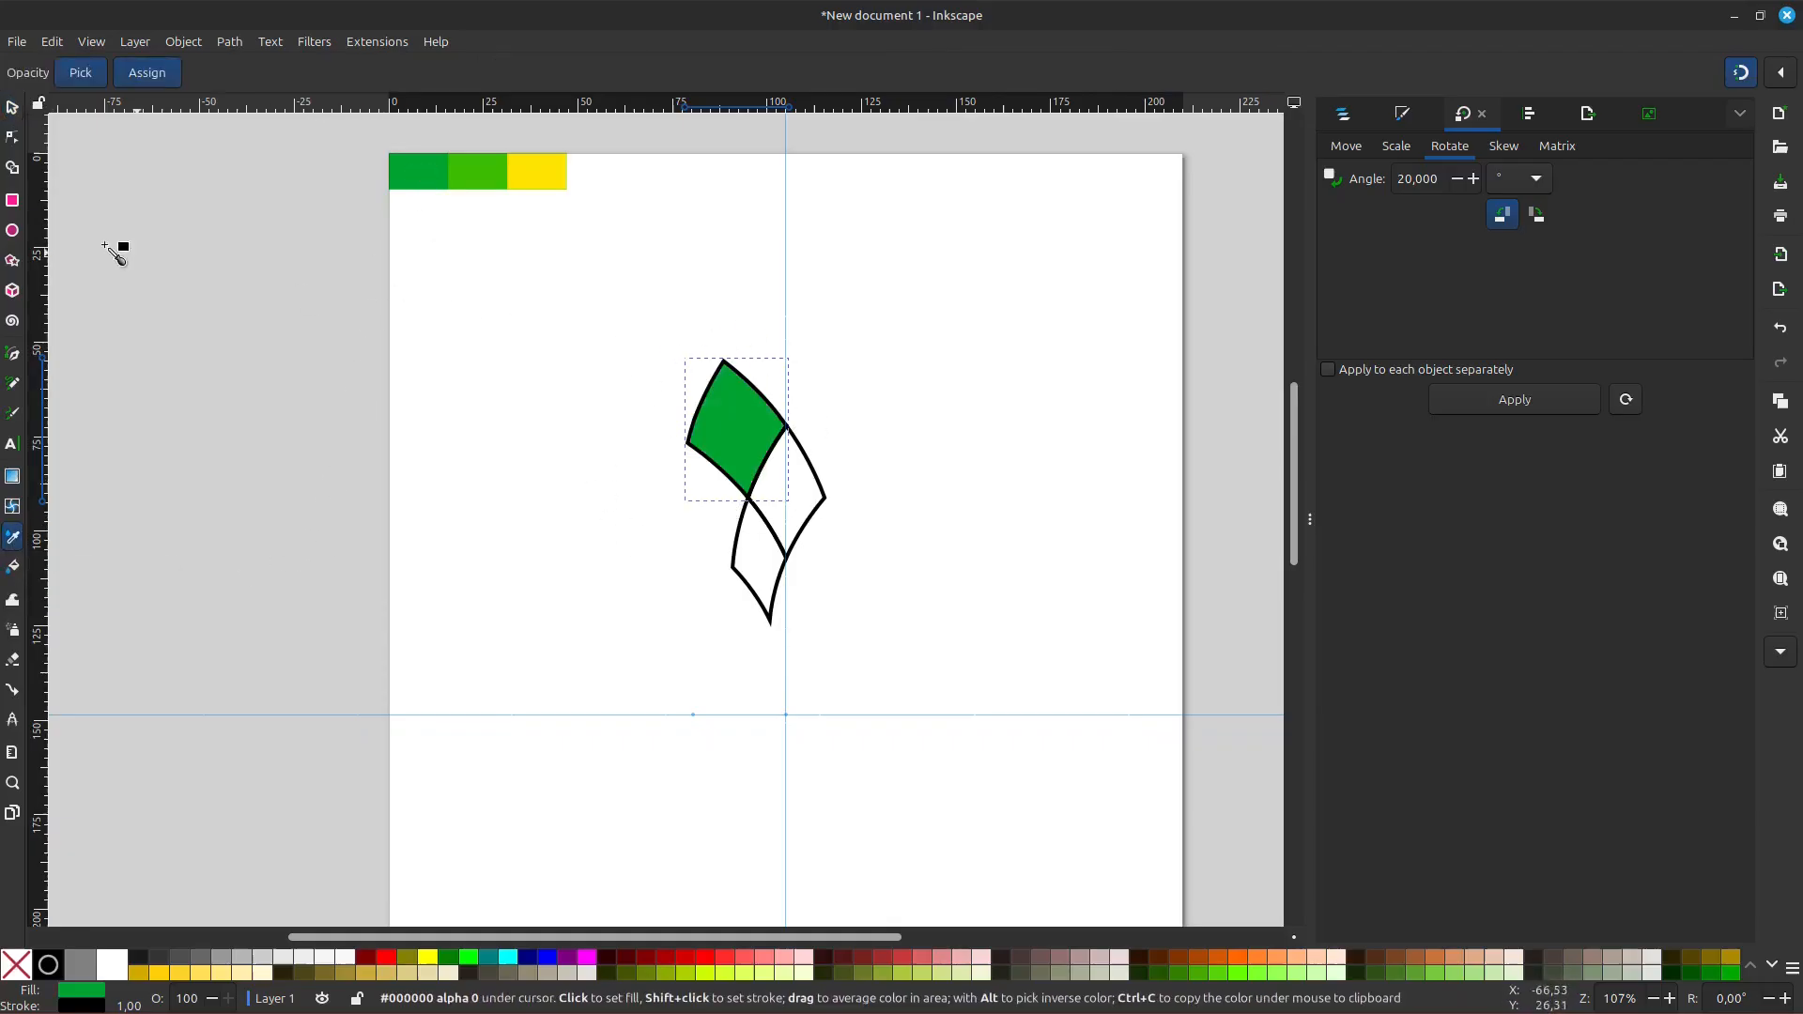
left_click(13, 112)
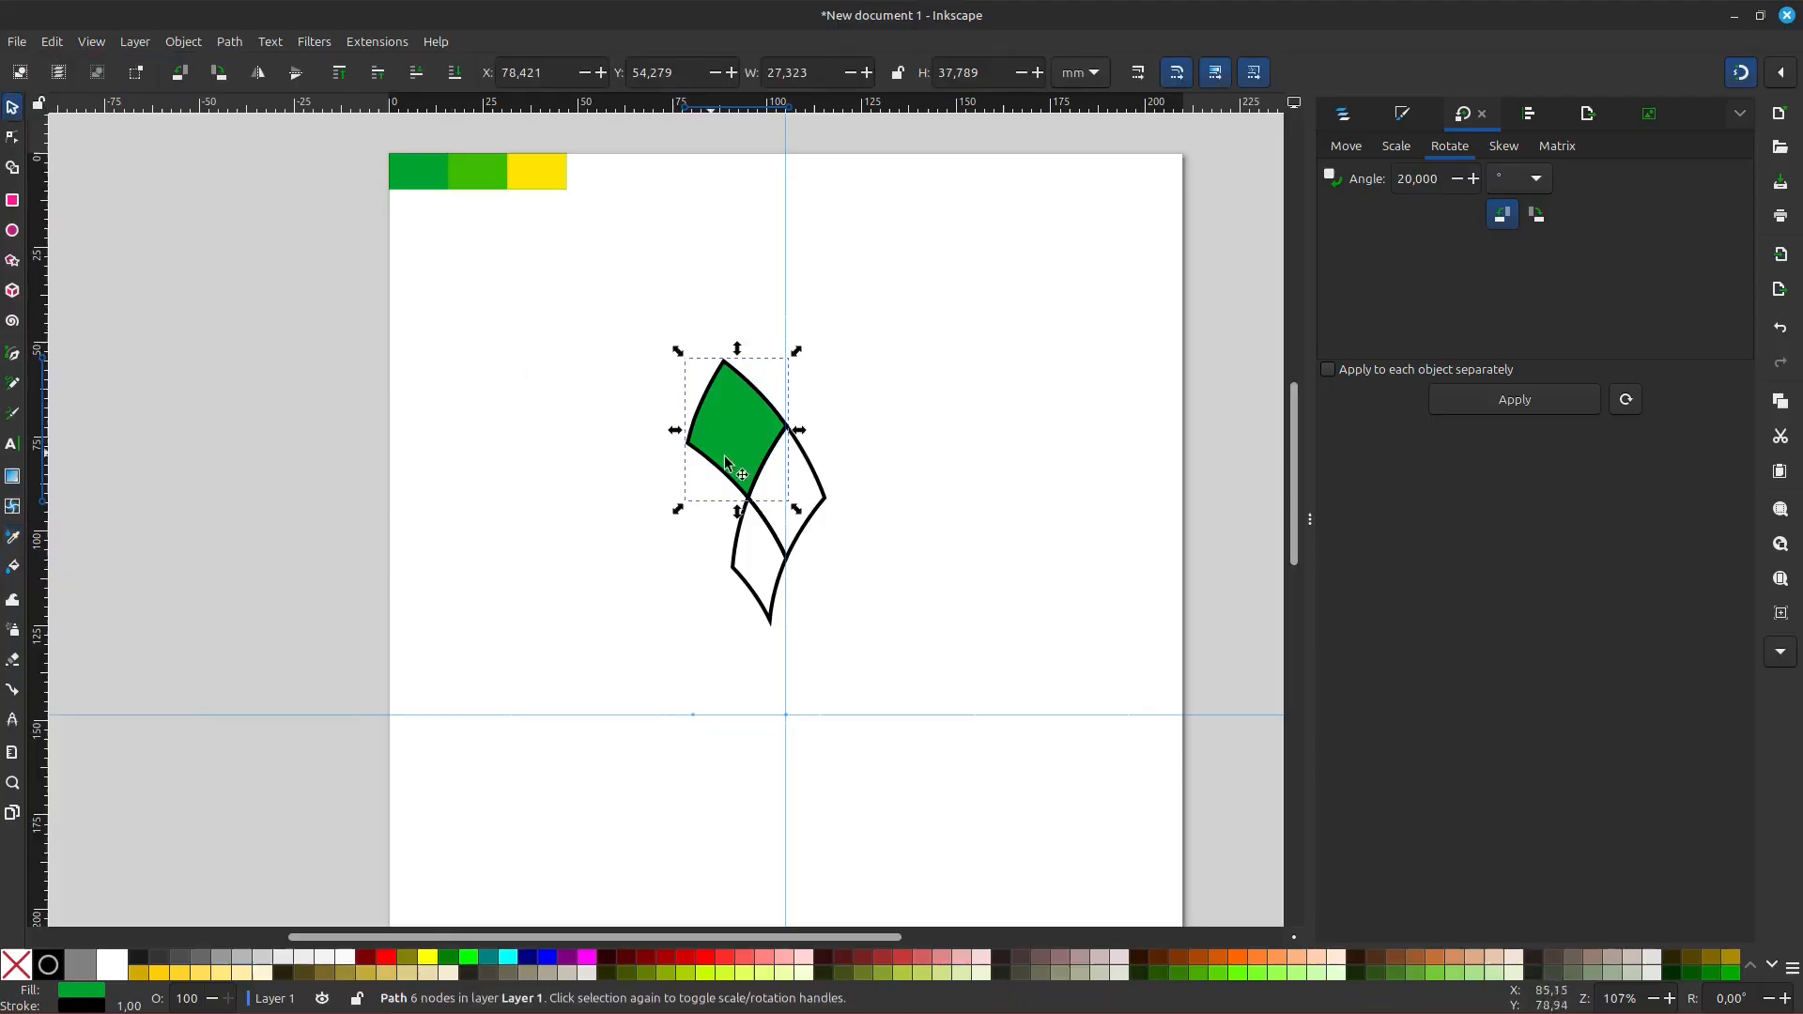
- Fill the middle petal fragment with the light green #3bbd00 sampled from the second colour swatch
left_click(823, 499)
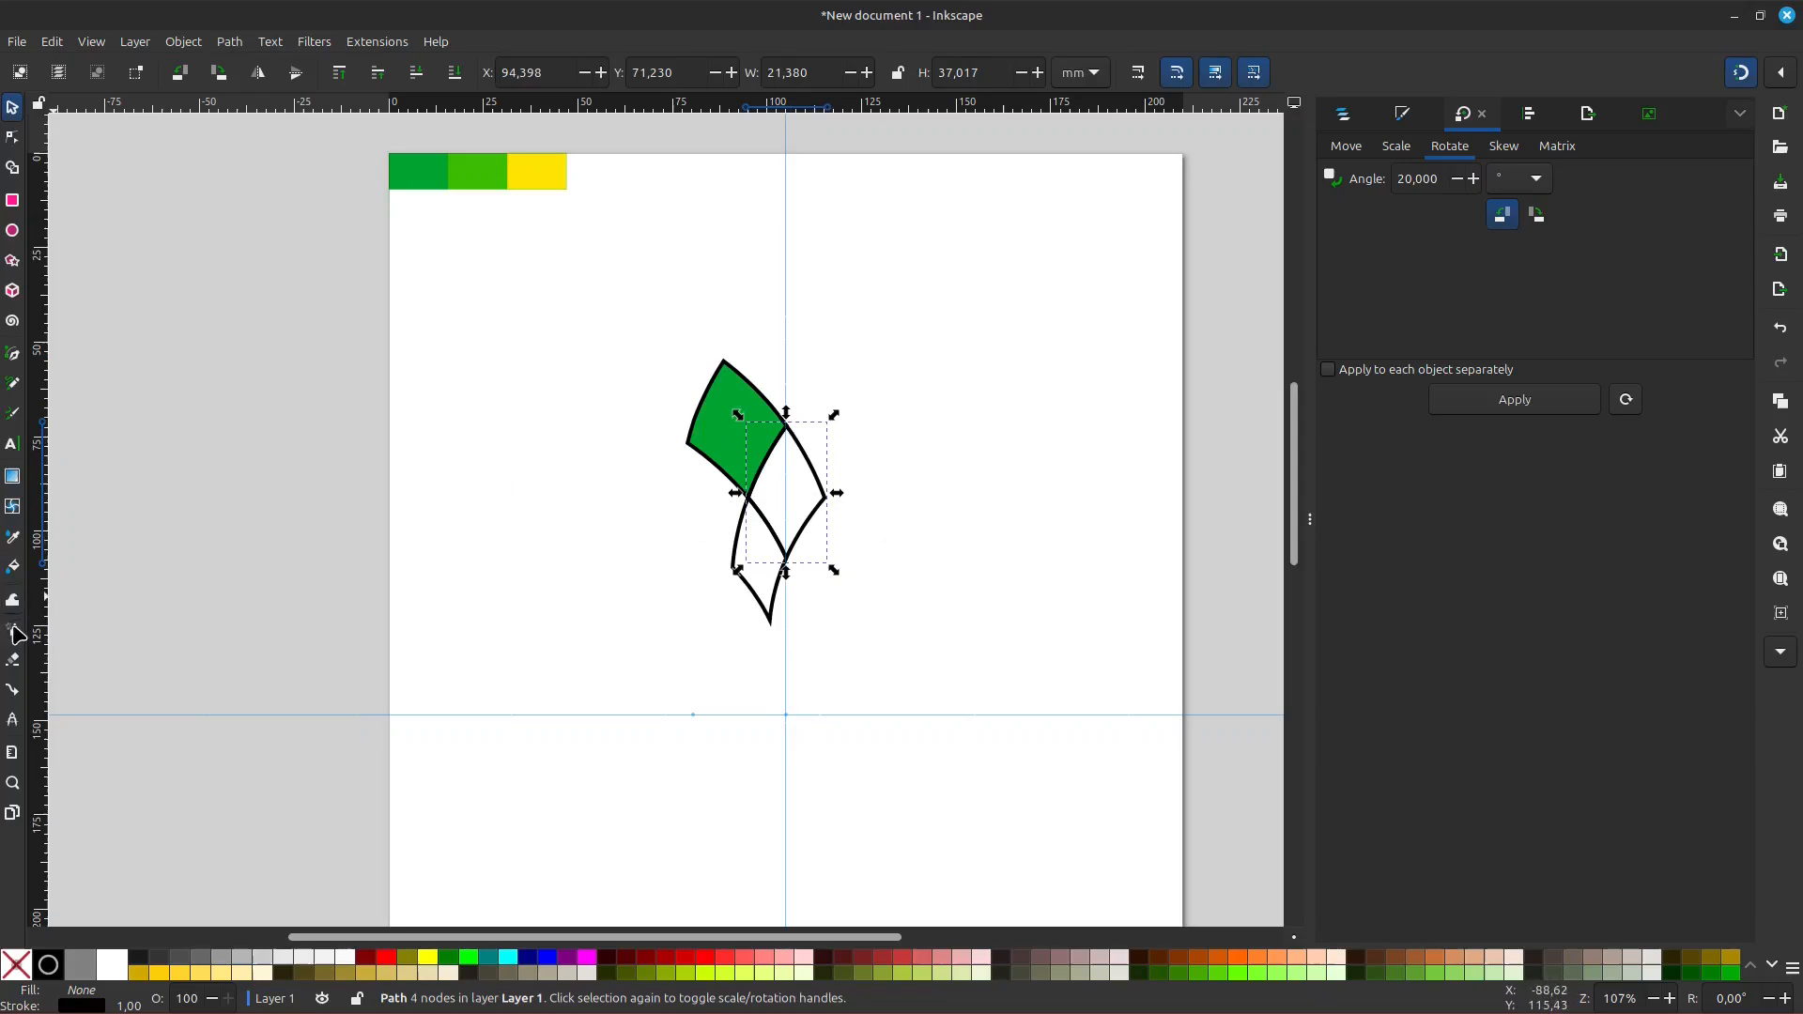
left_click(13, 537)
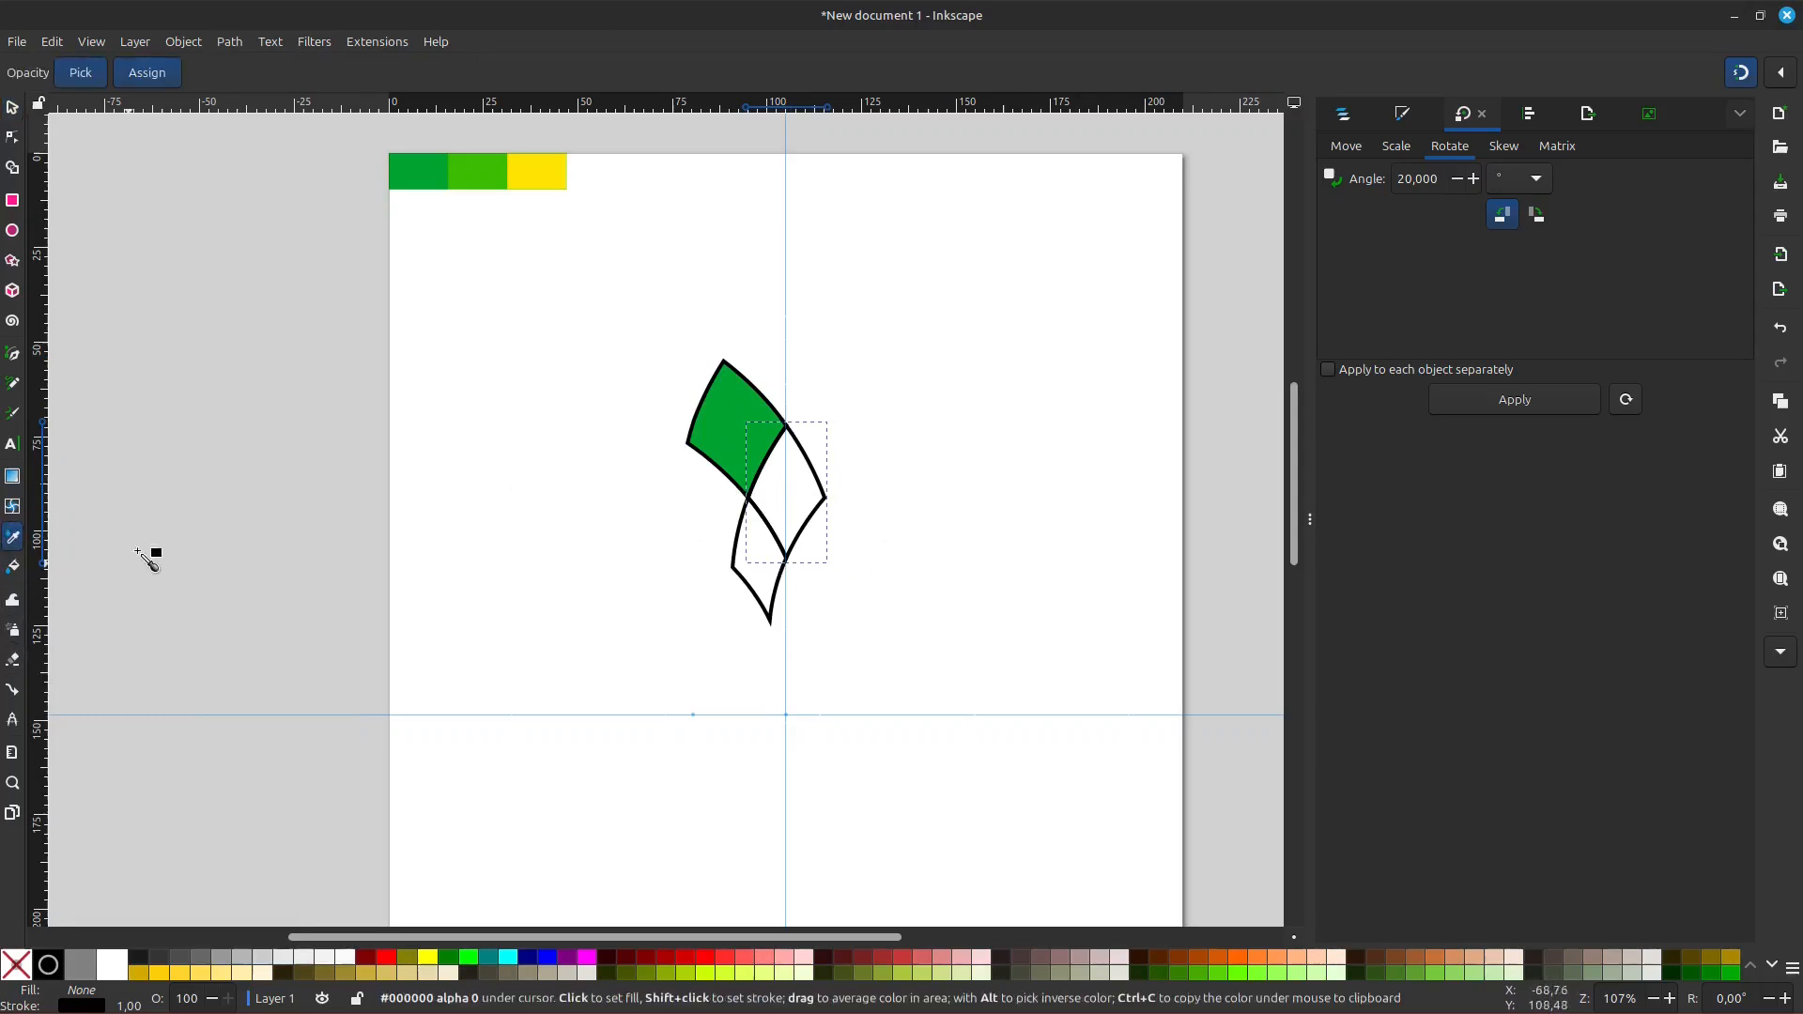
left_click(474, 184)
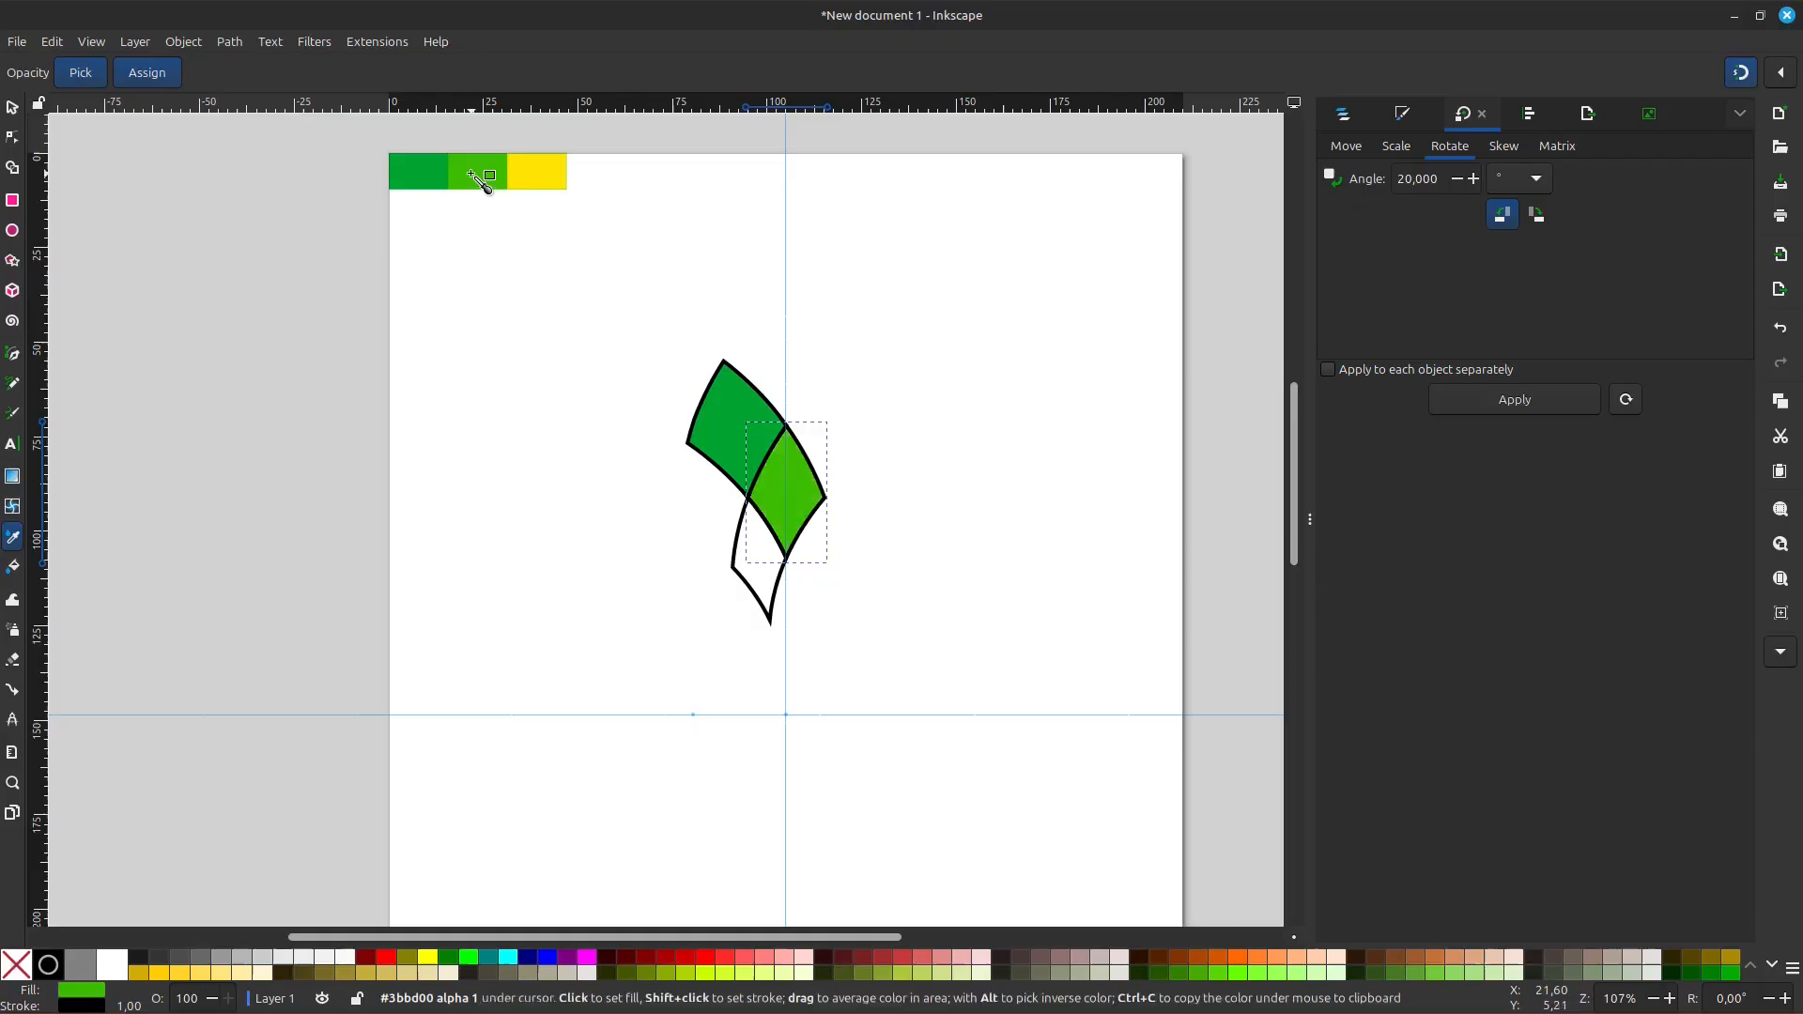
- Fill the lowest petal fragment with the yellow sampled from the third colour swatch
left_click(13, 110)
left_click(768, 608)
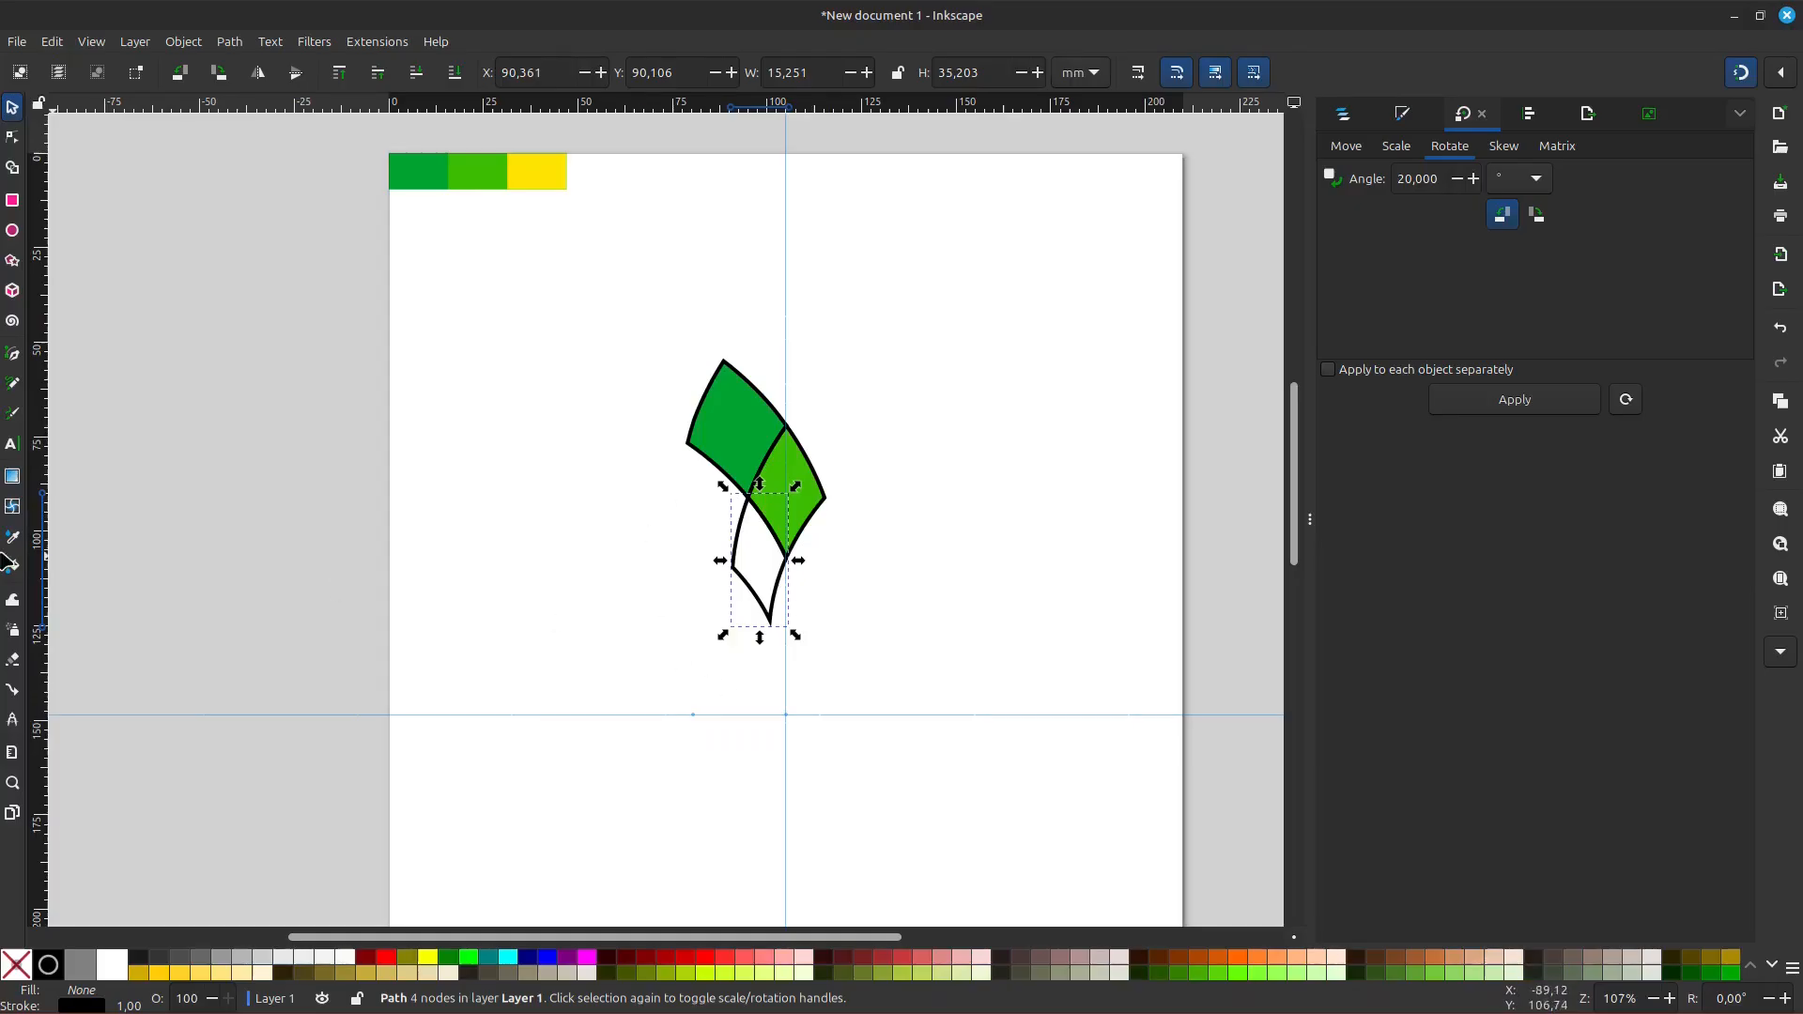
left_click(13, 539)
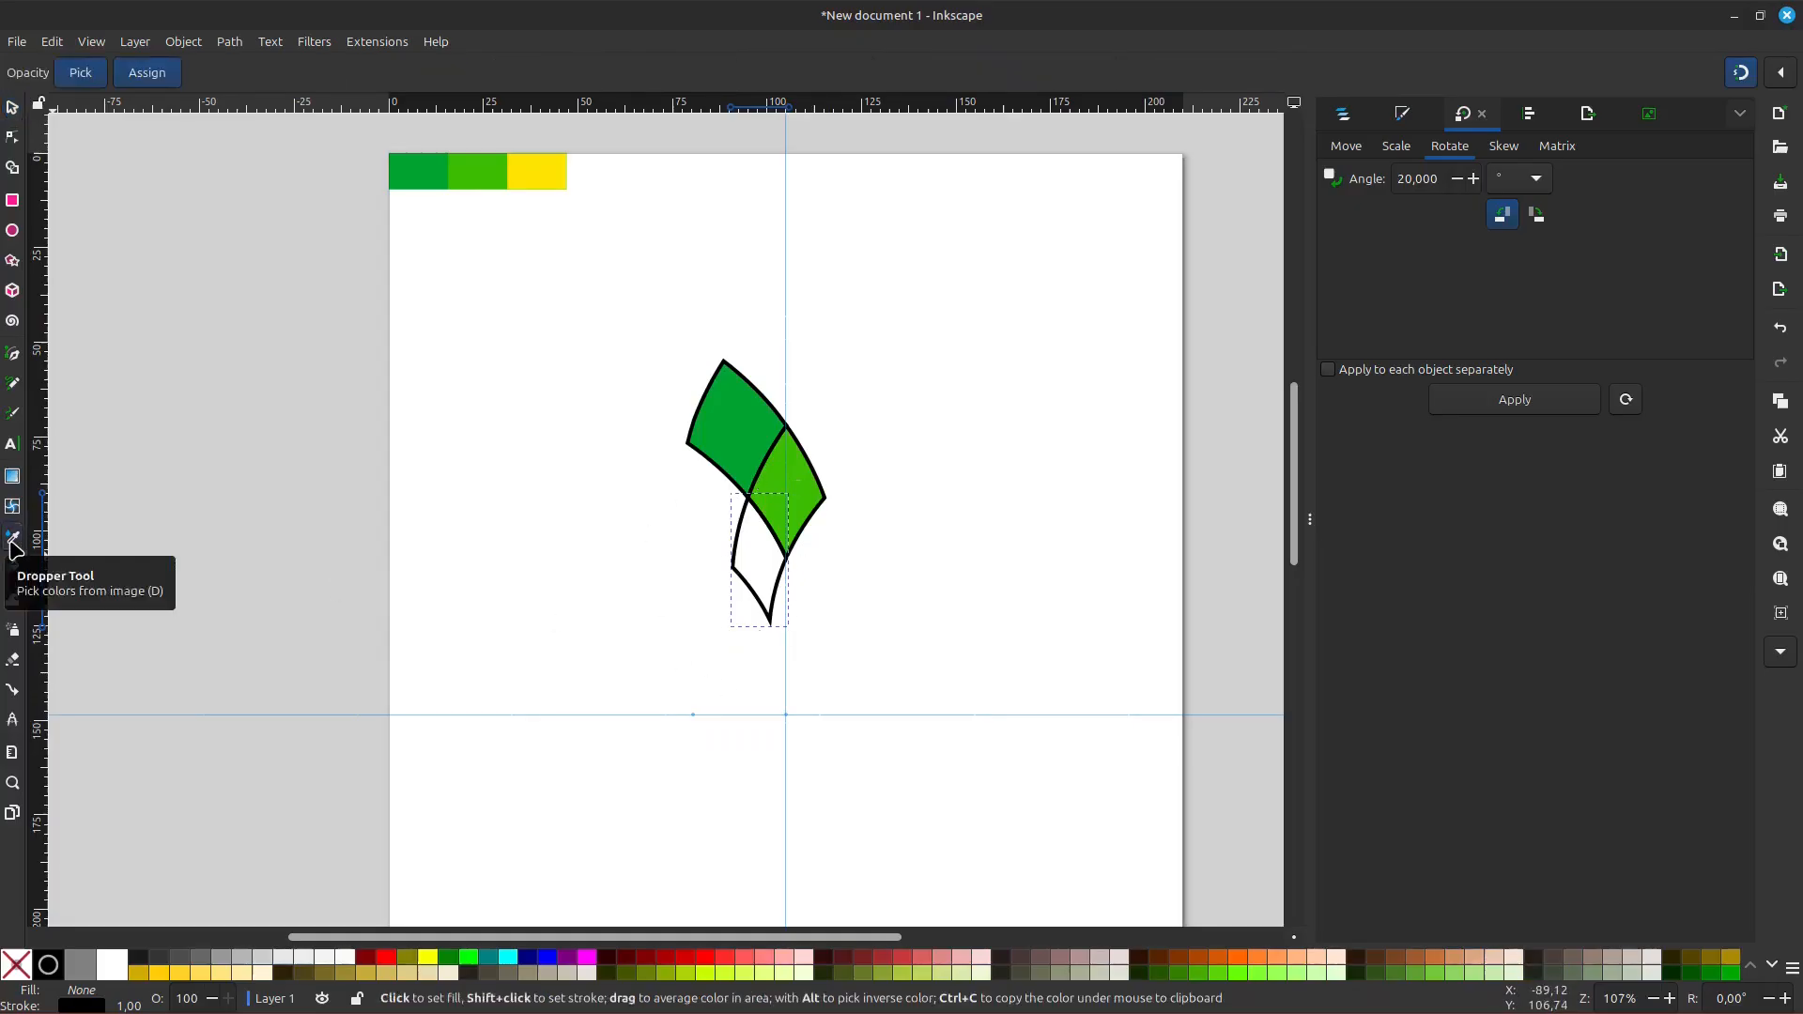
left_click(535, 191)
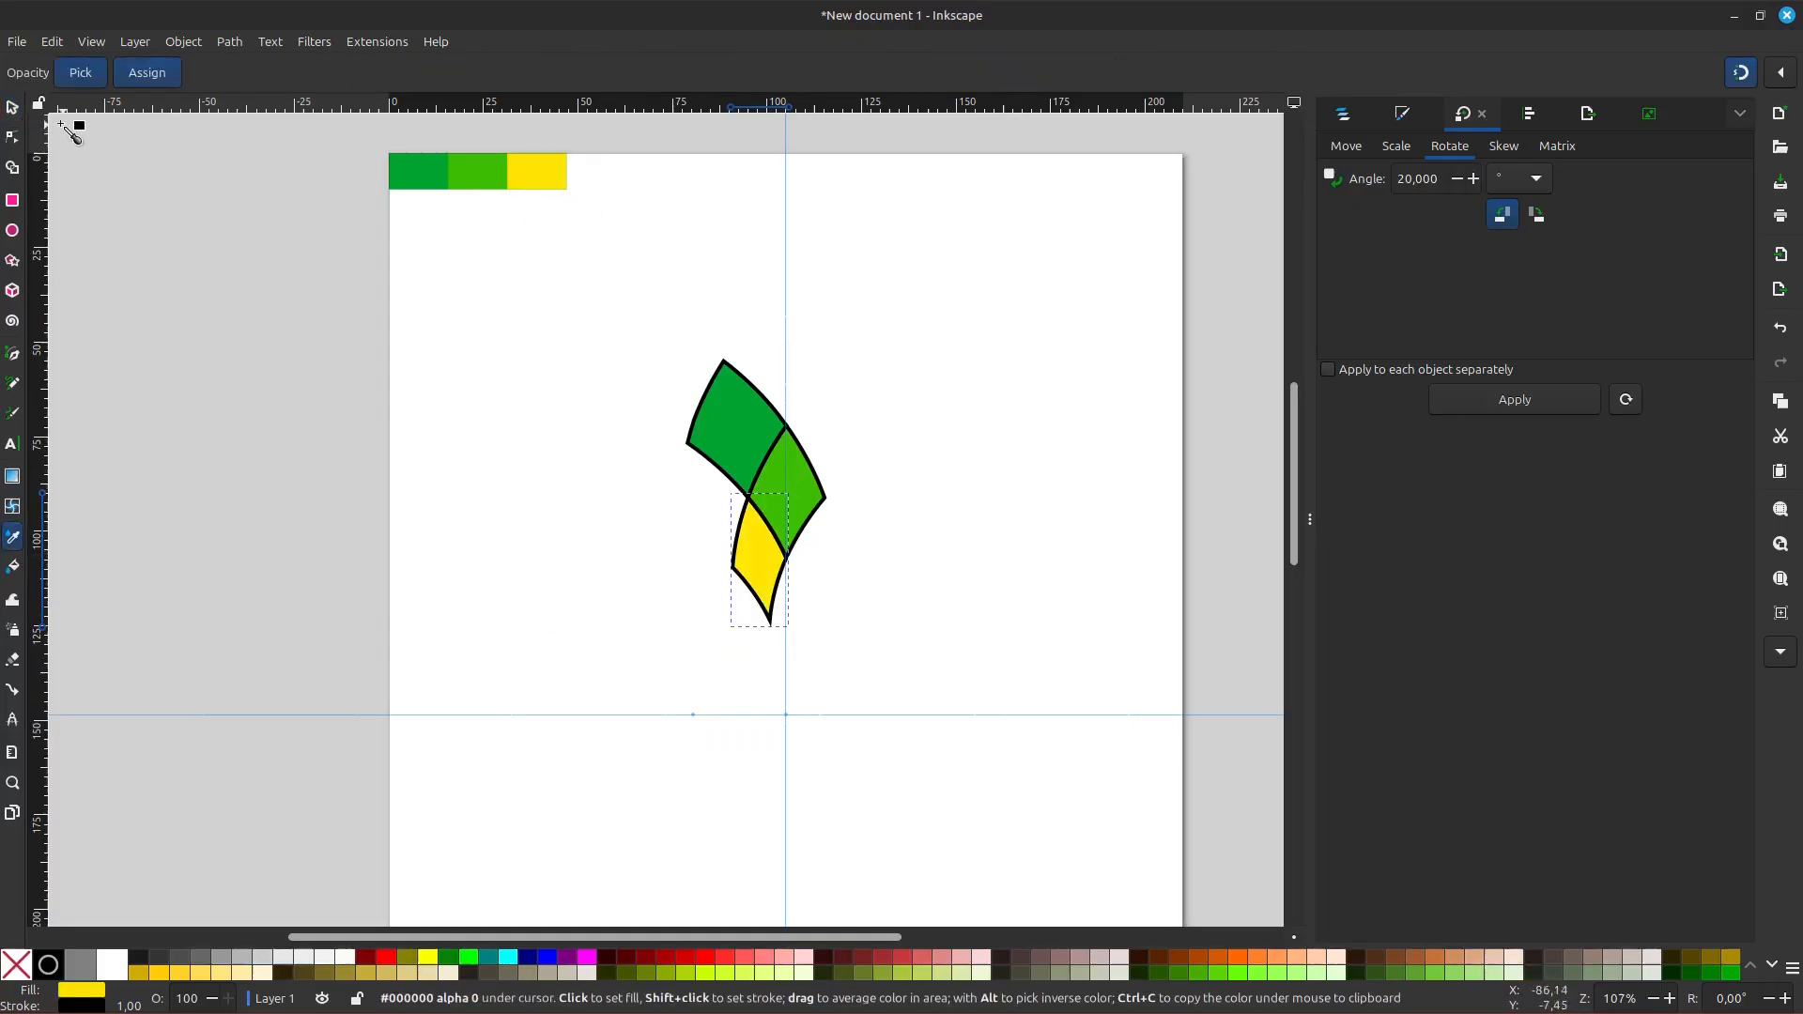
- Select all three petal fragments together and remove their stroke paint
left_click(8, 110)
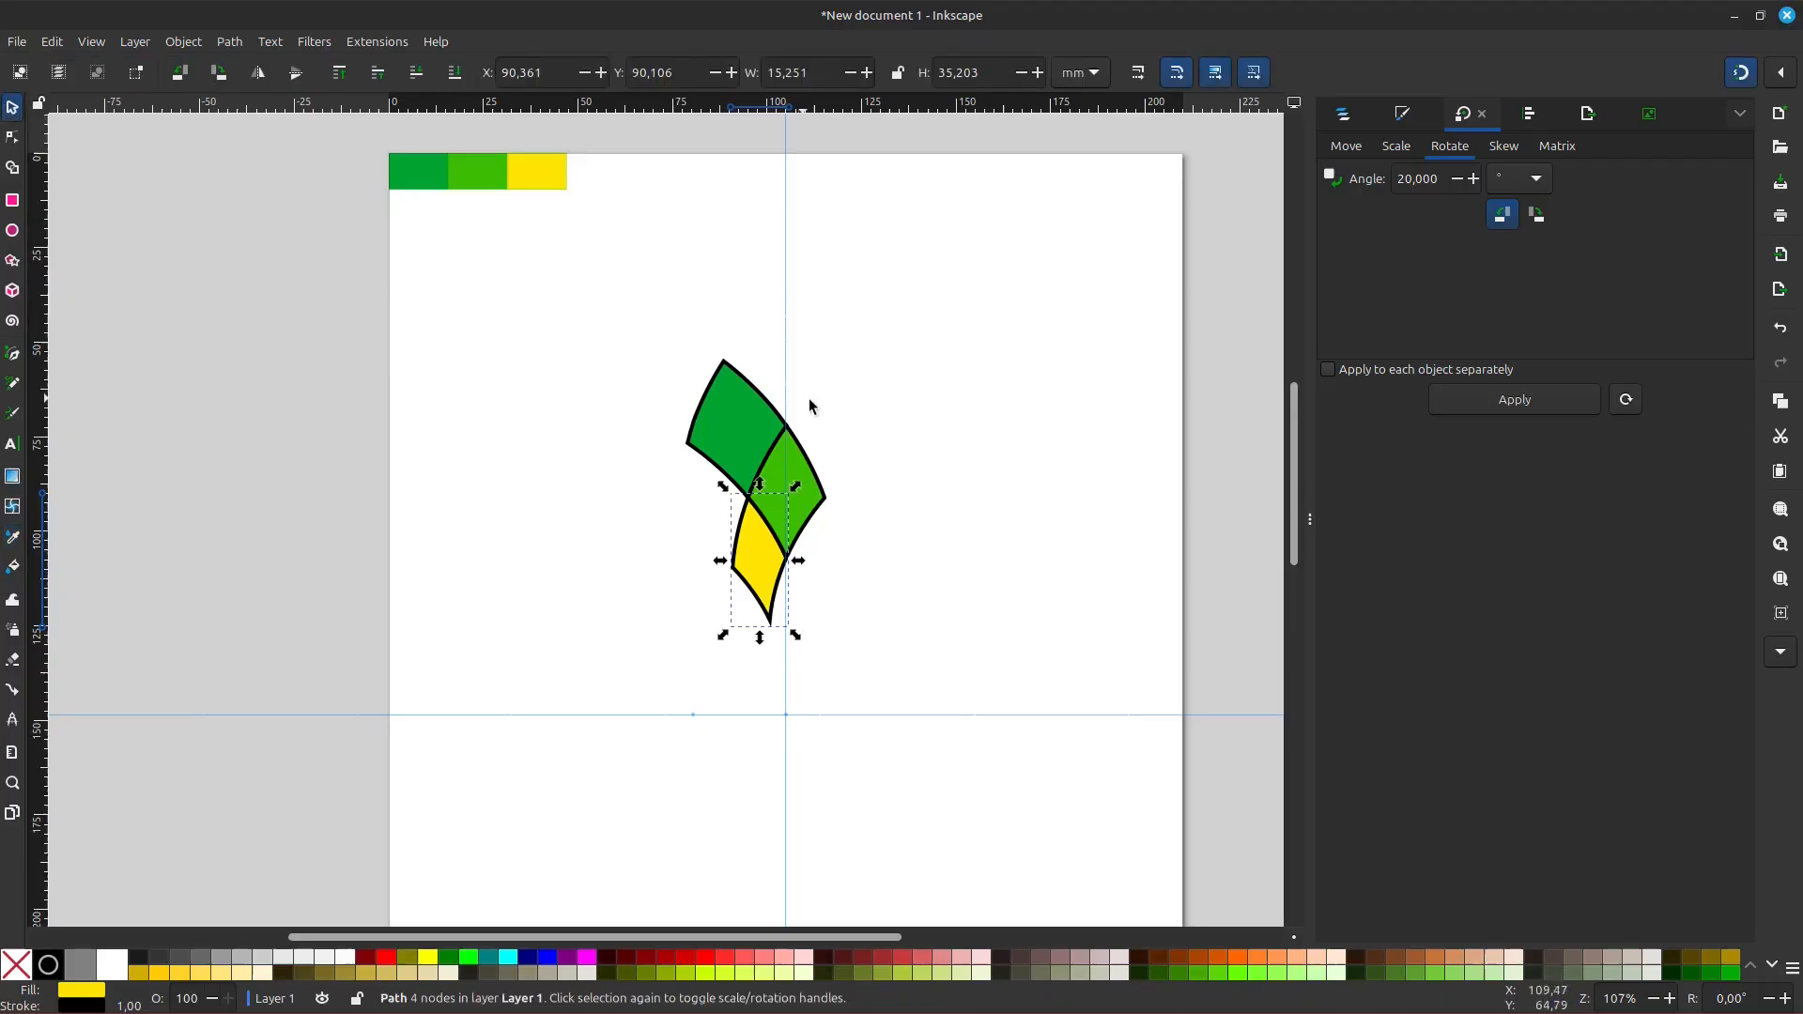
left_click_drag(953, 308, 499, 777)
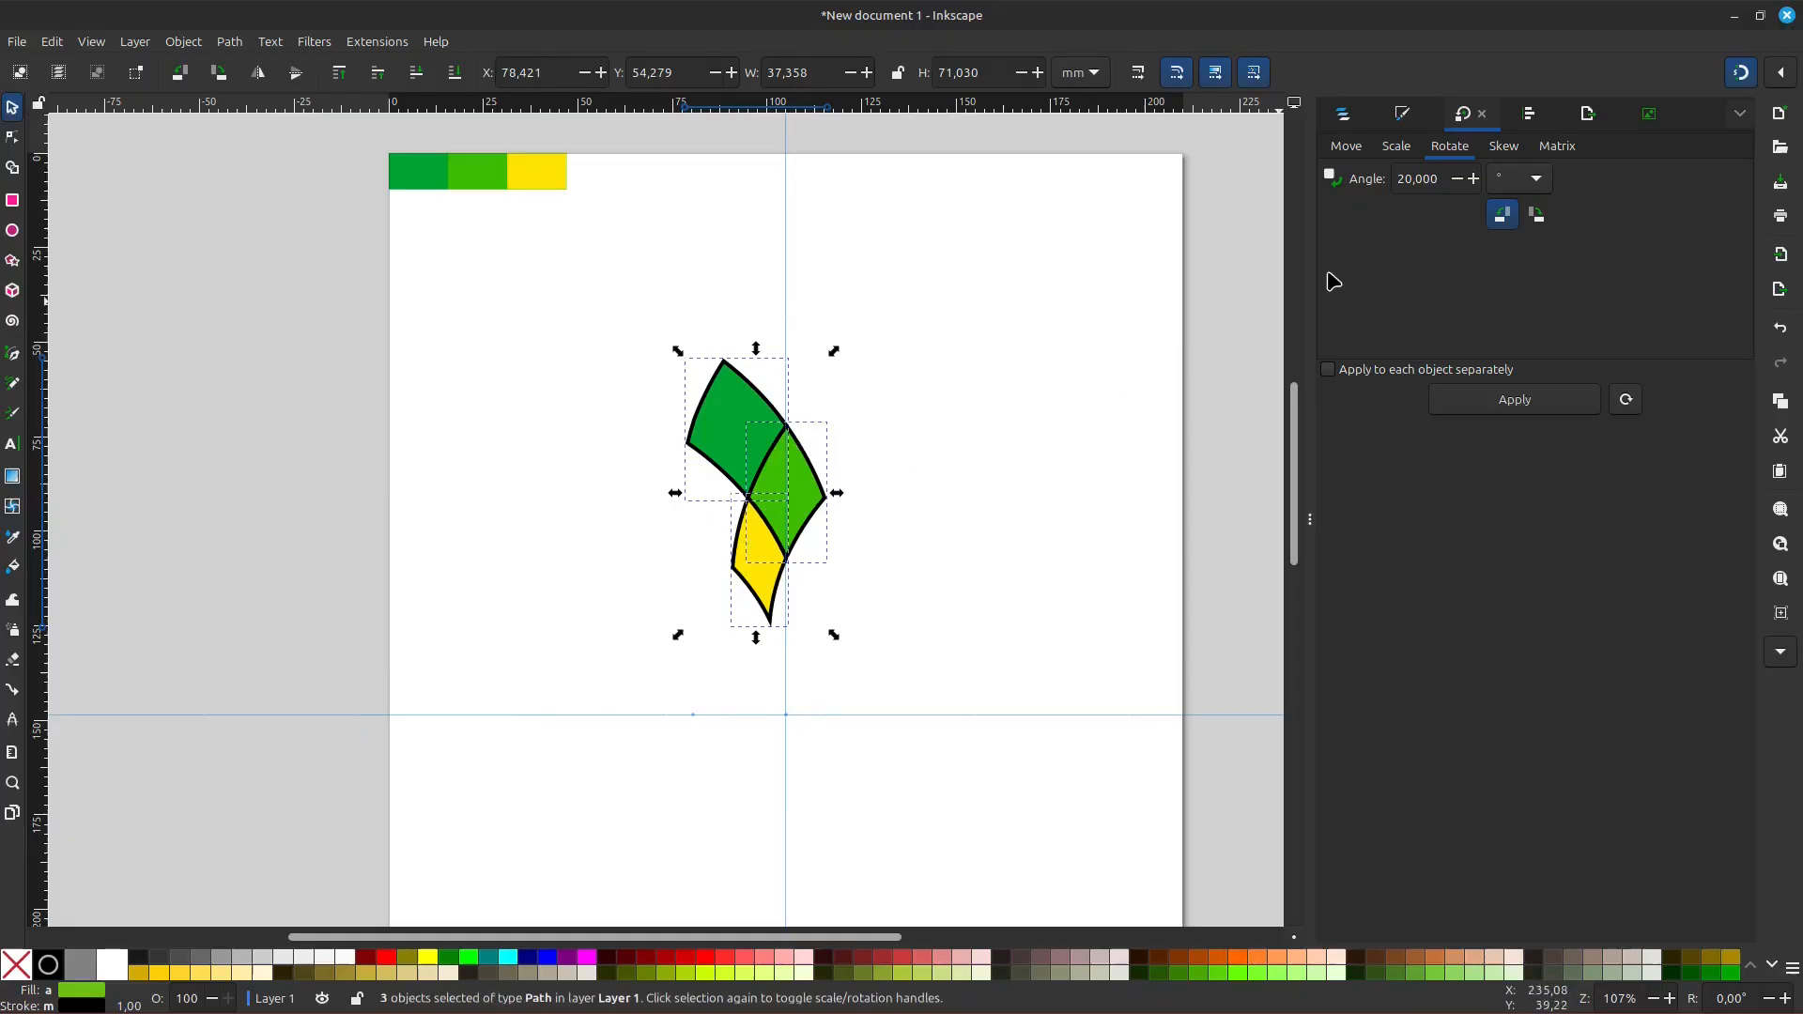
left_click(1406, 116)
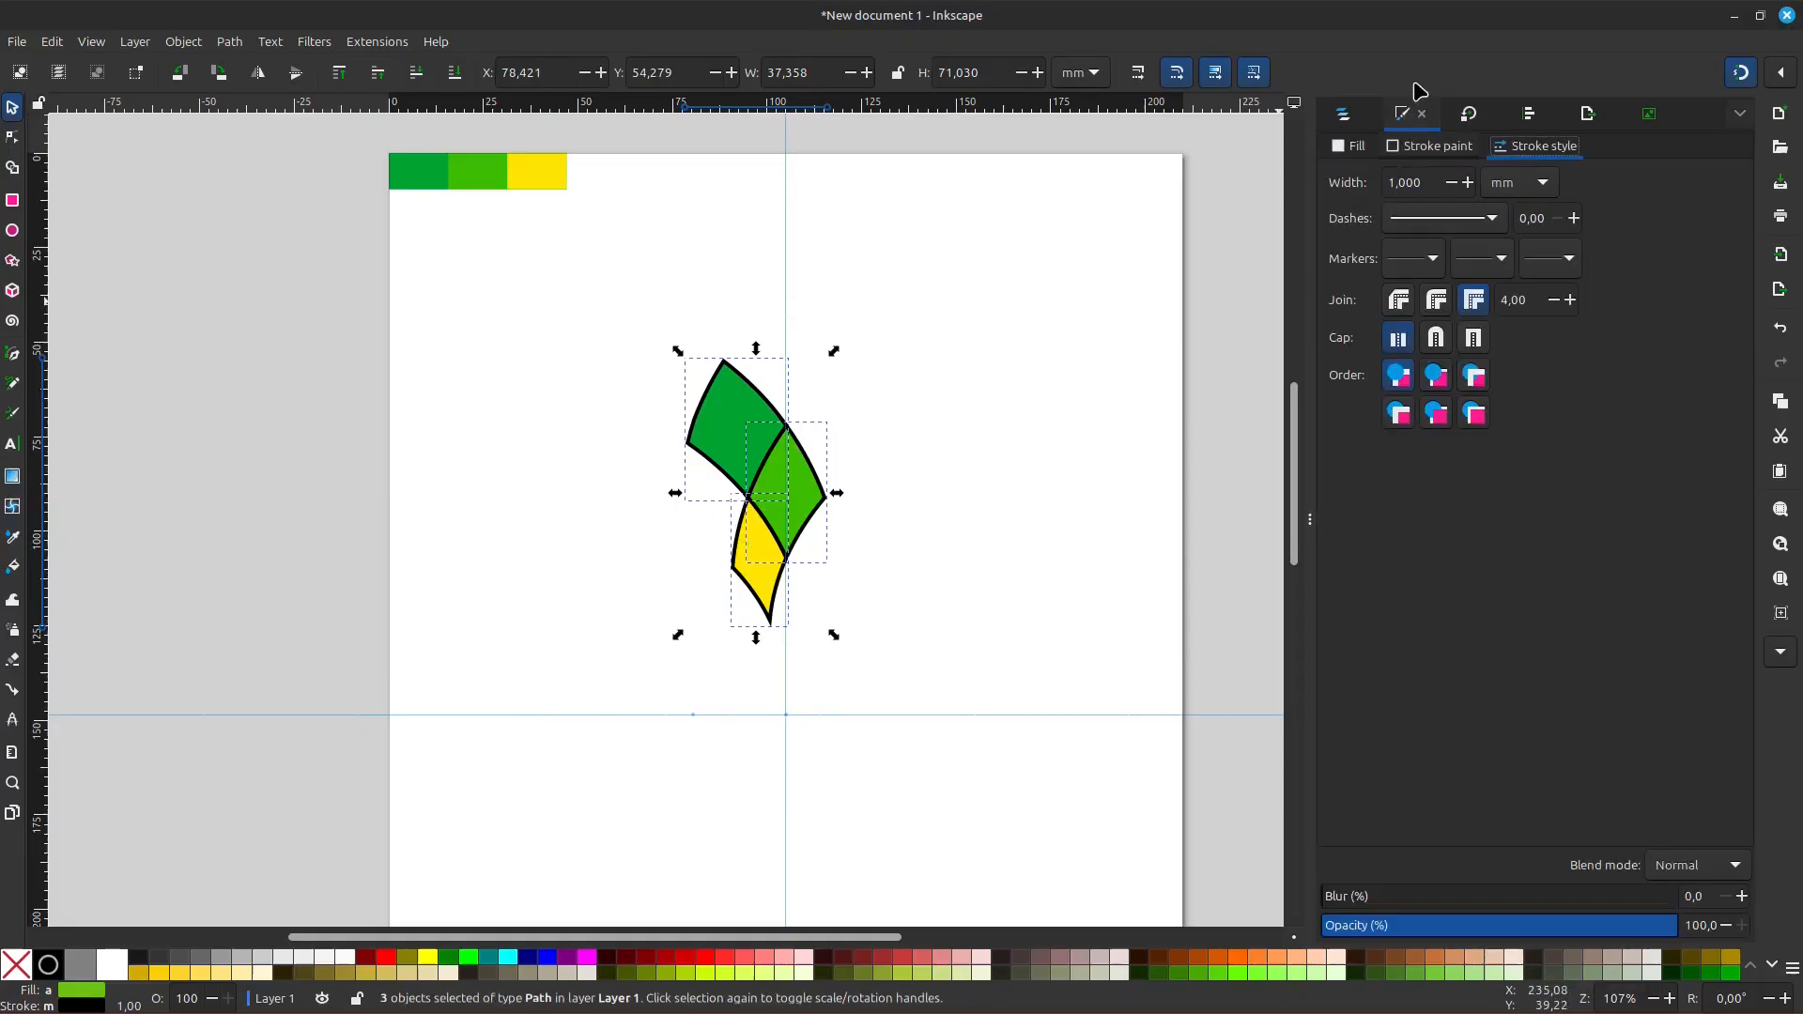
left_click(1437, 149)
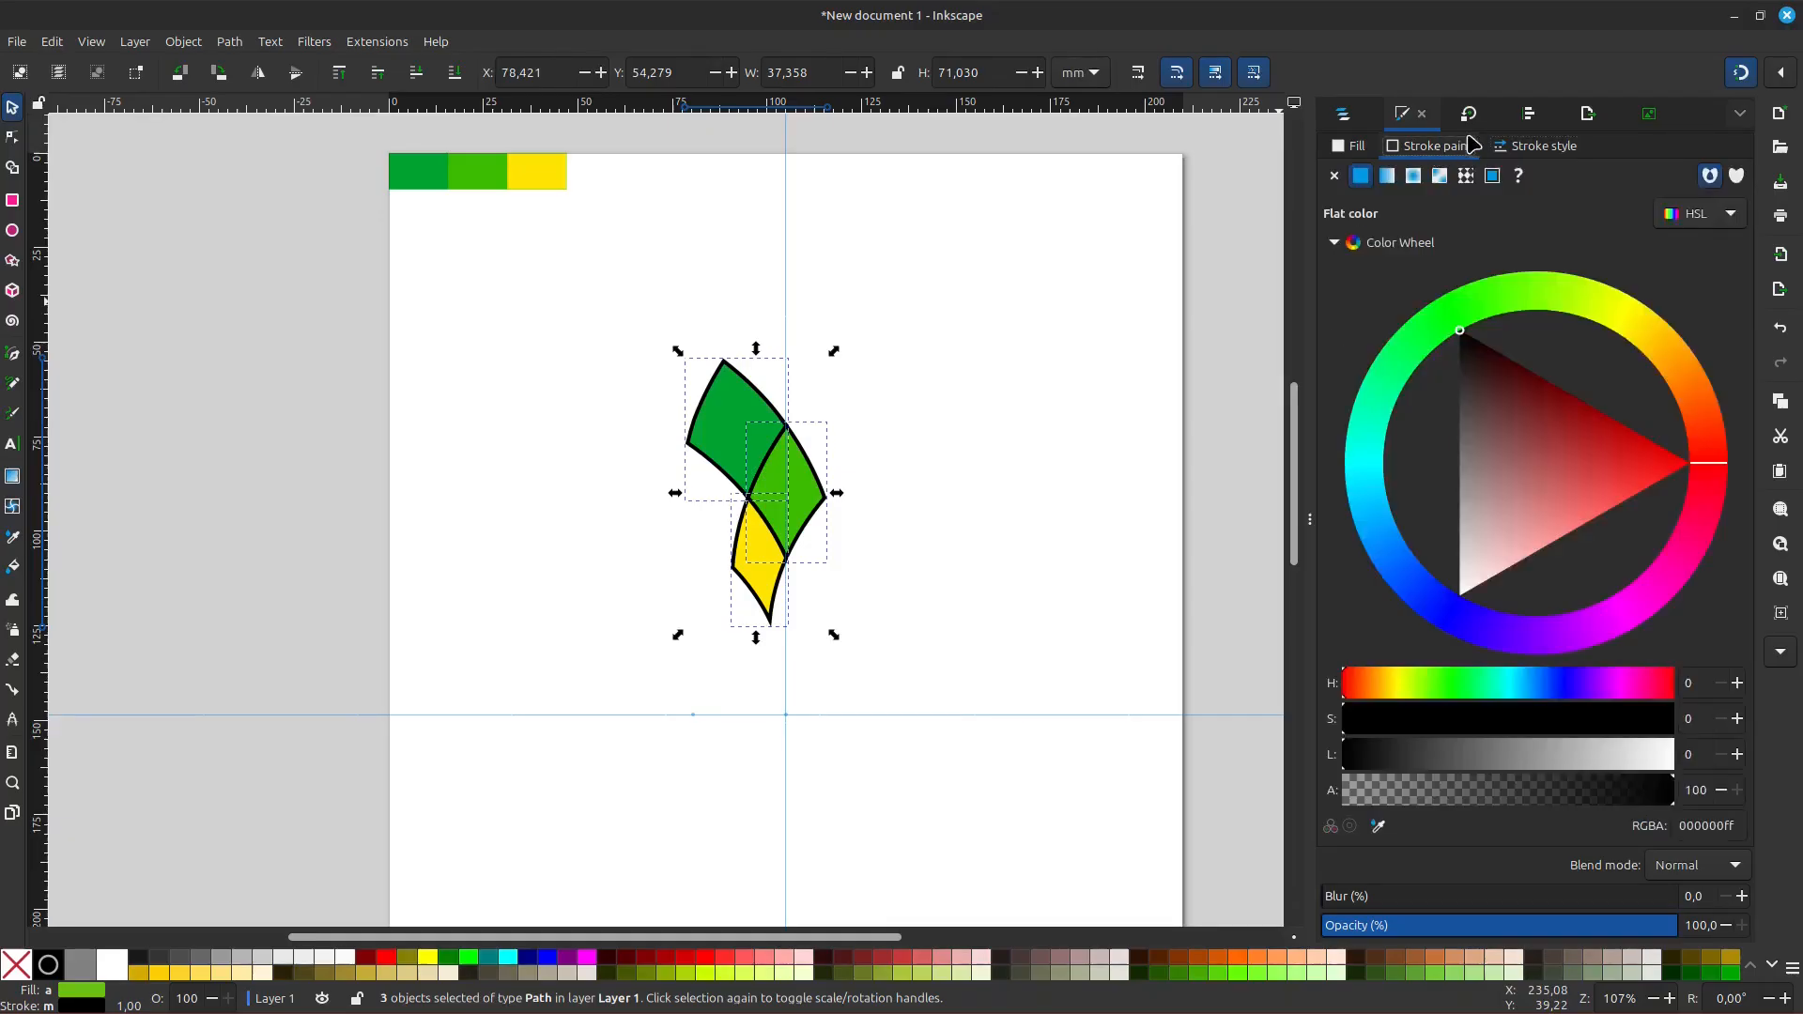
left_click(1333, 177)
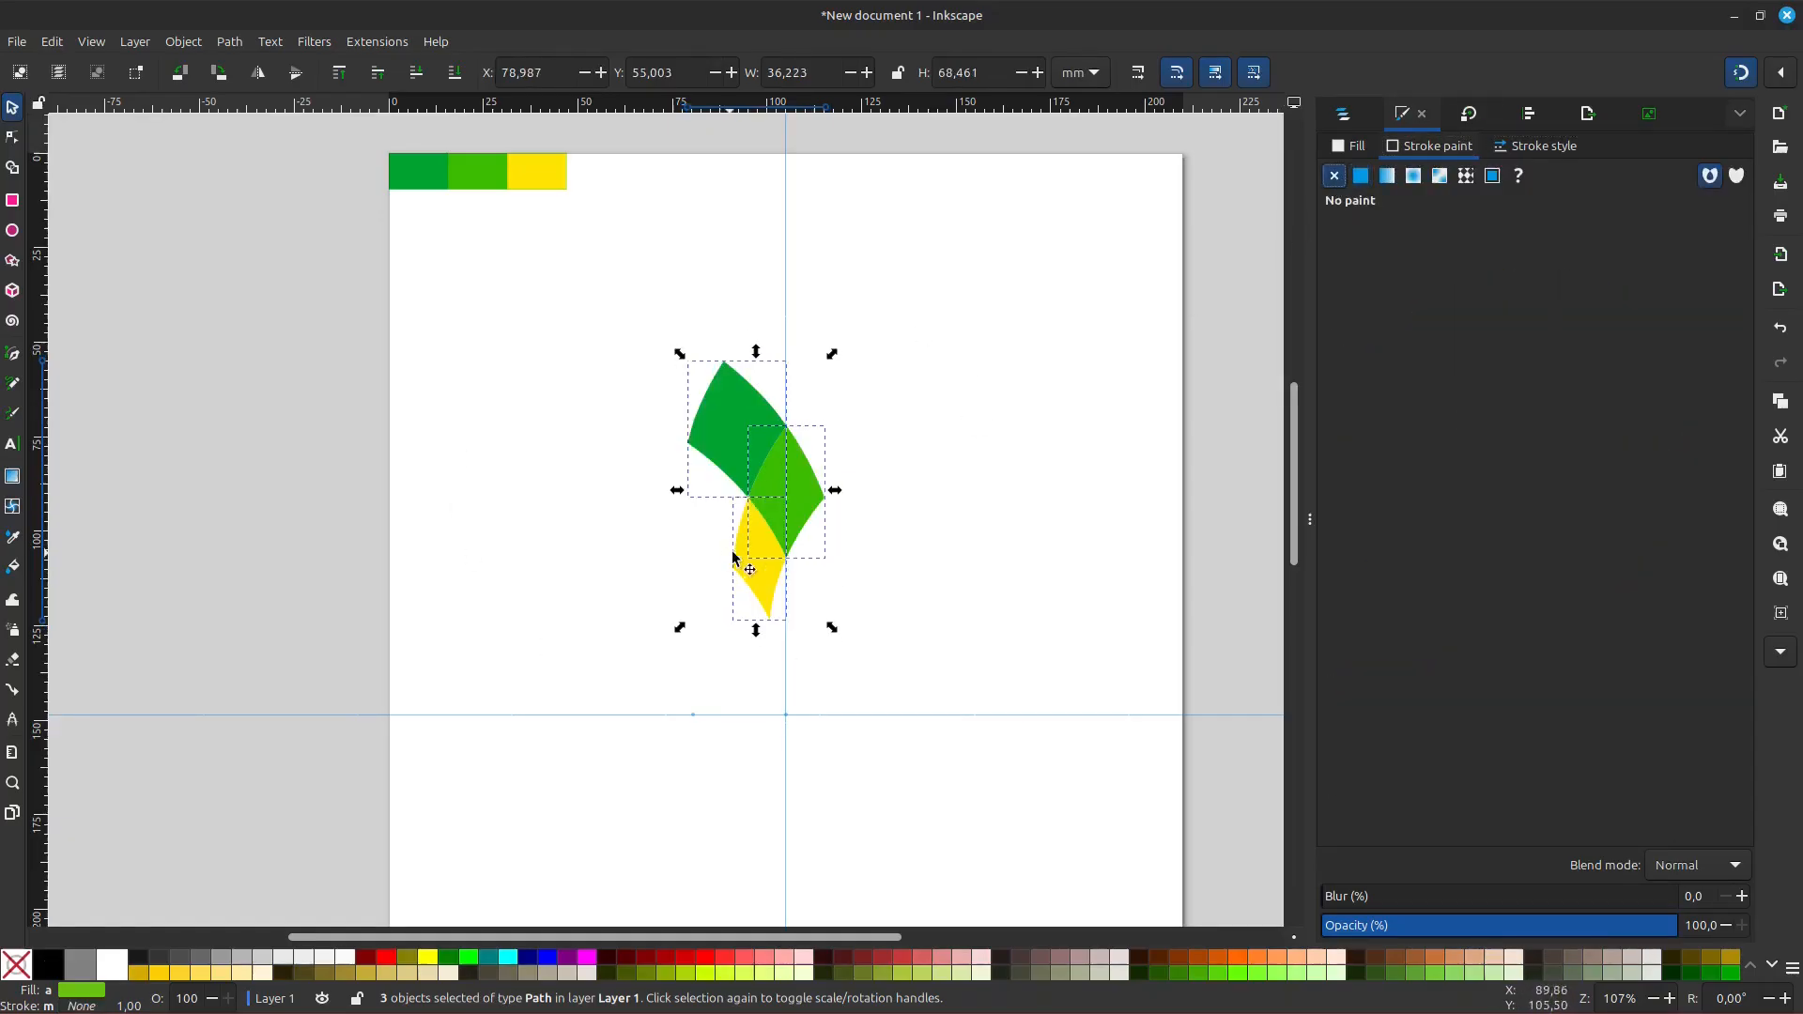
- Group the three selected petal fragments into one petal object
scroll(775, 597, "down", 1)
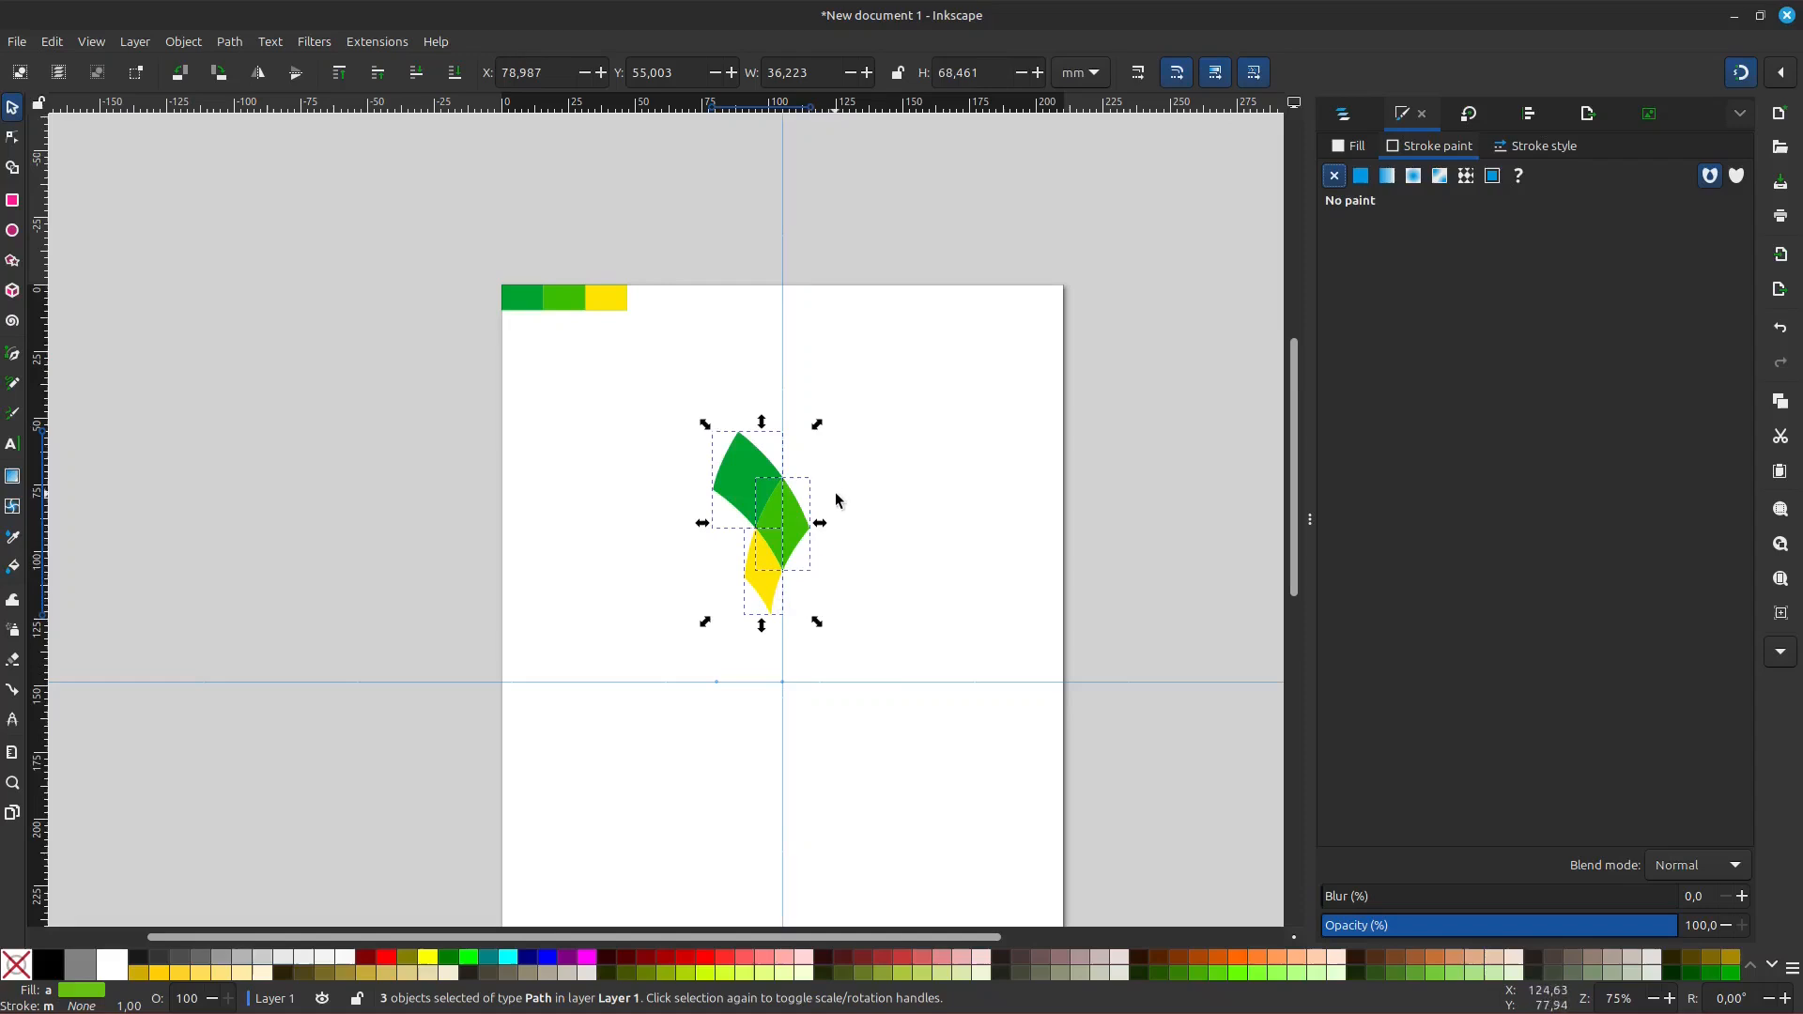
scroll(852, 559, "up", 1)
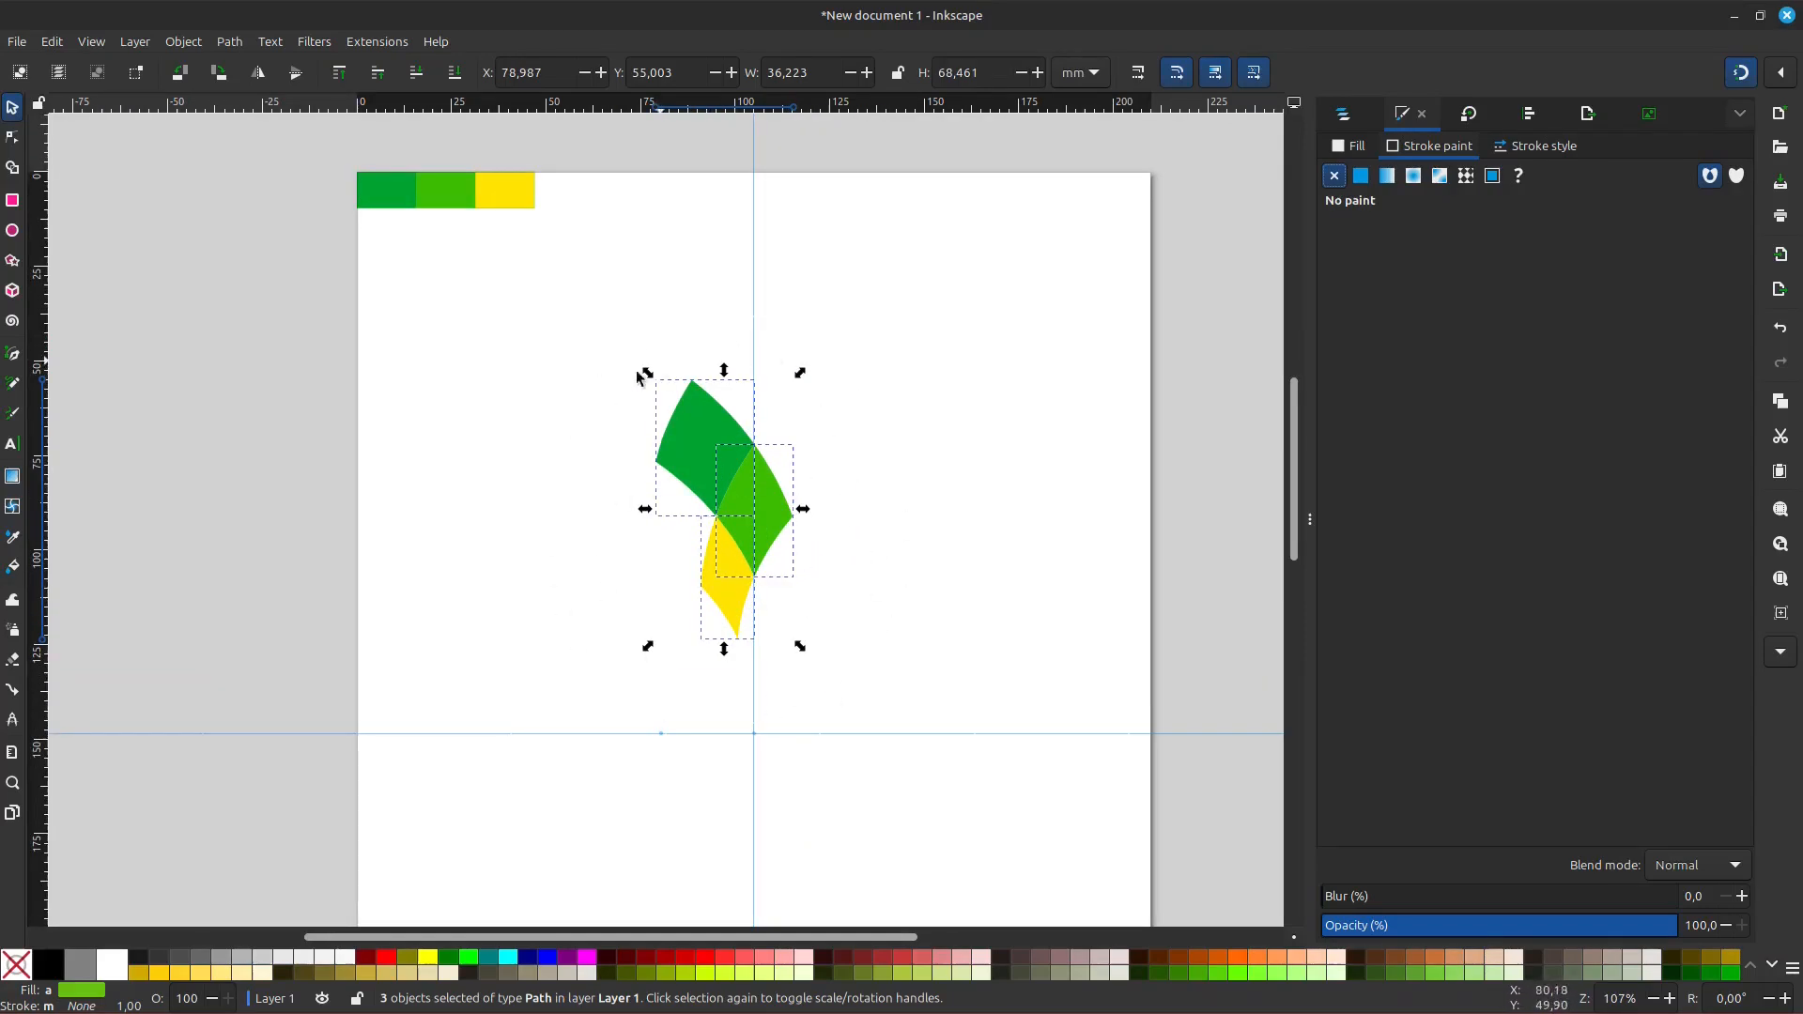
scroll(598, 674, "down", 1)
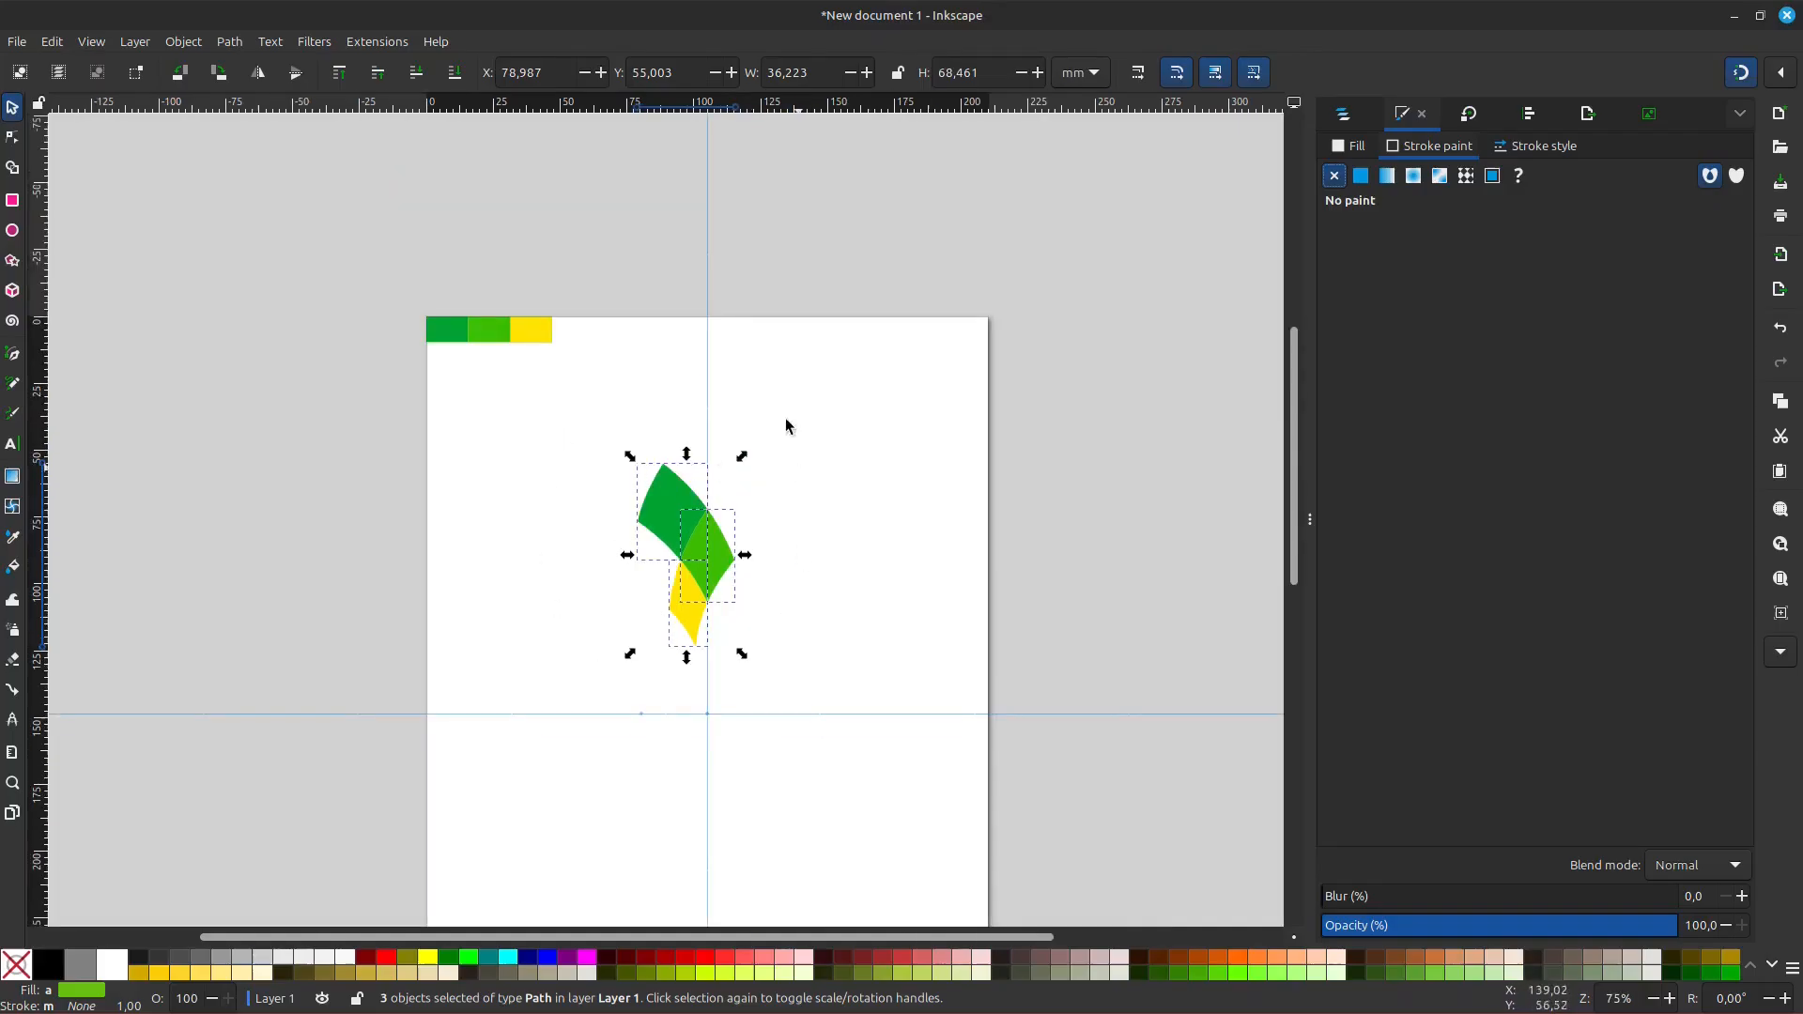
key("ctrl+g")
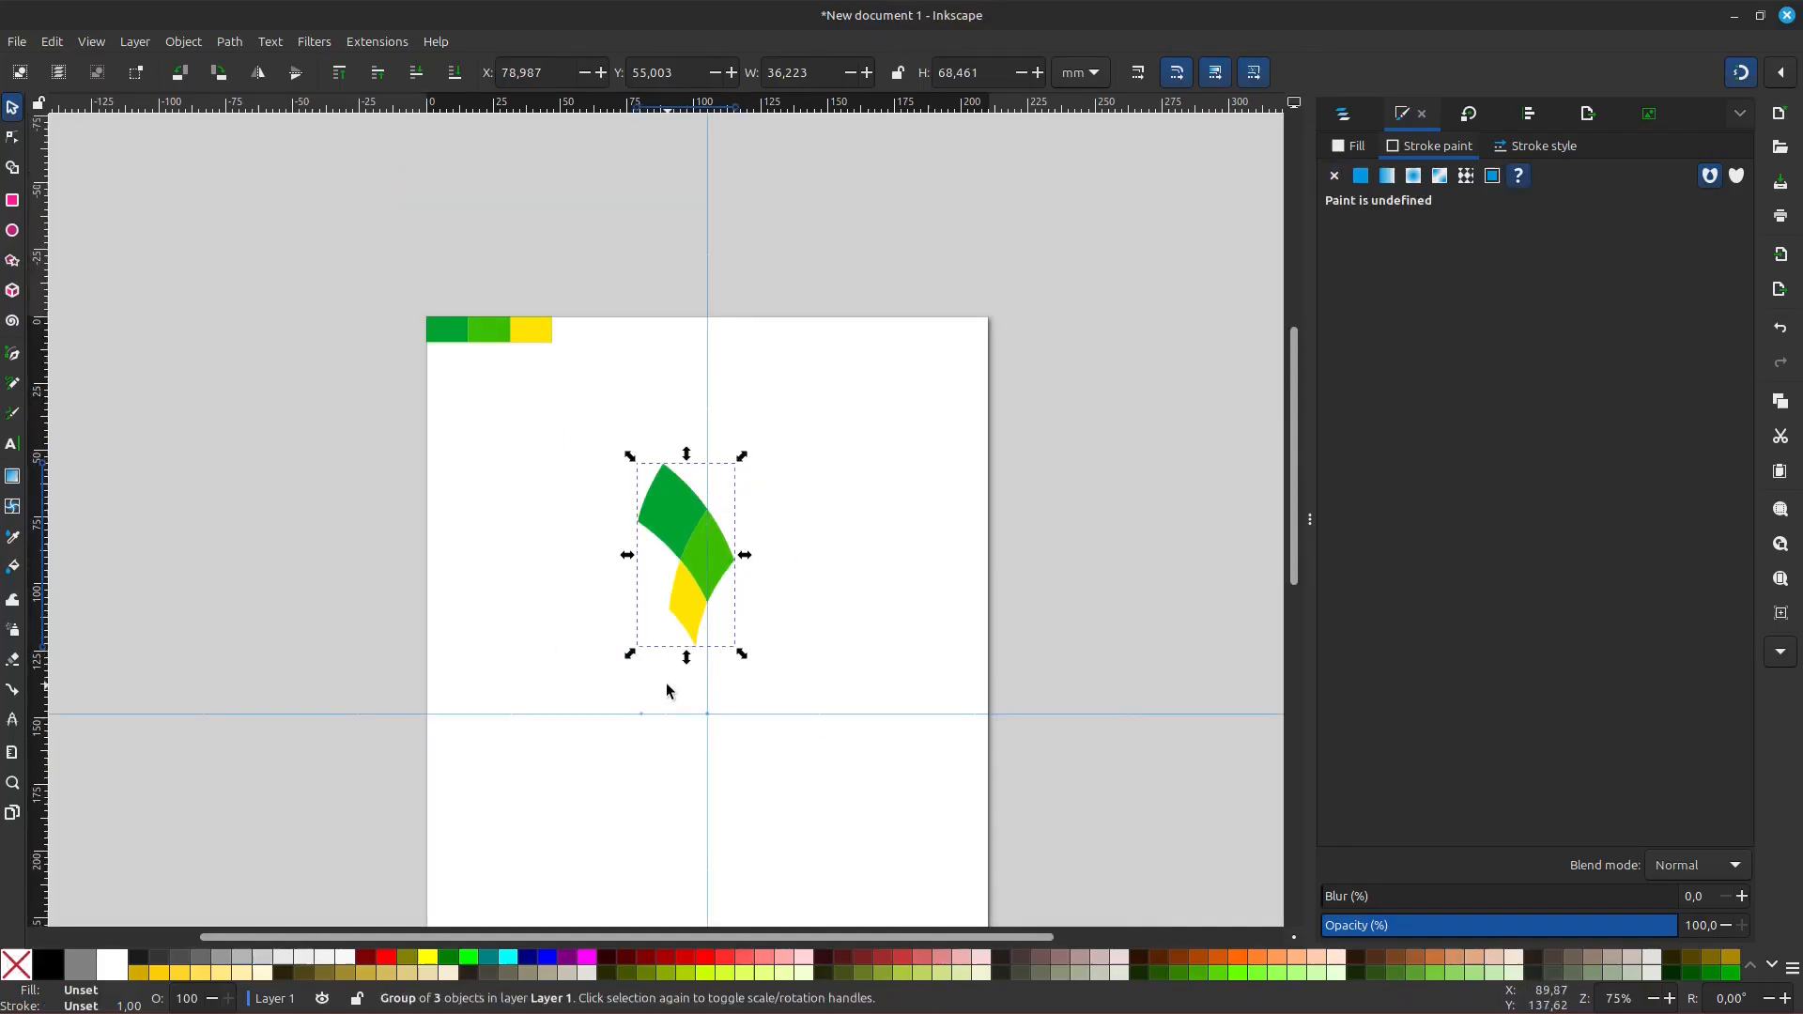
- Move the petal group's rotation centre onto the intersection of the horizontal and vertical guides
scroll(667, 691, "up", 1)
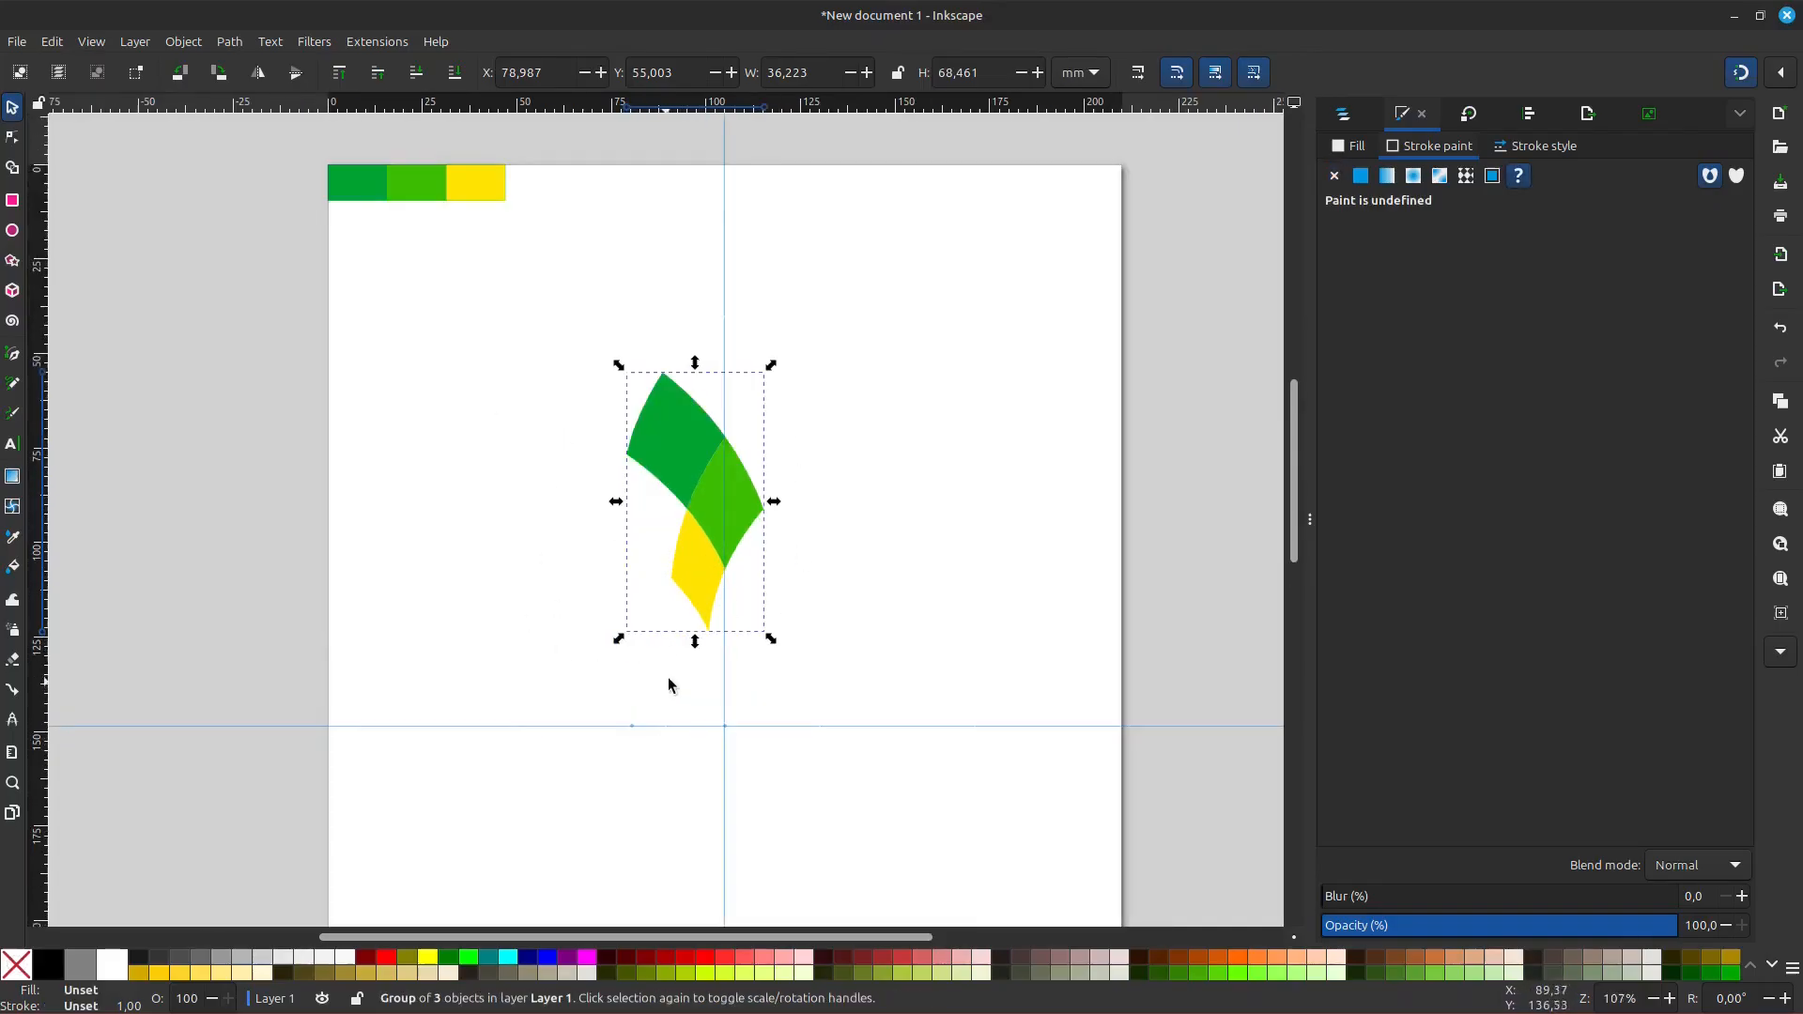
left_click(701, 533)
scroll(728, 574, "down", 3)
mouse_move(695, 351)
left_mouse_down()
mouse_move(724, 403)
mouse_move(725, 576)
left_mouse_up()
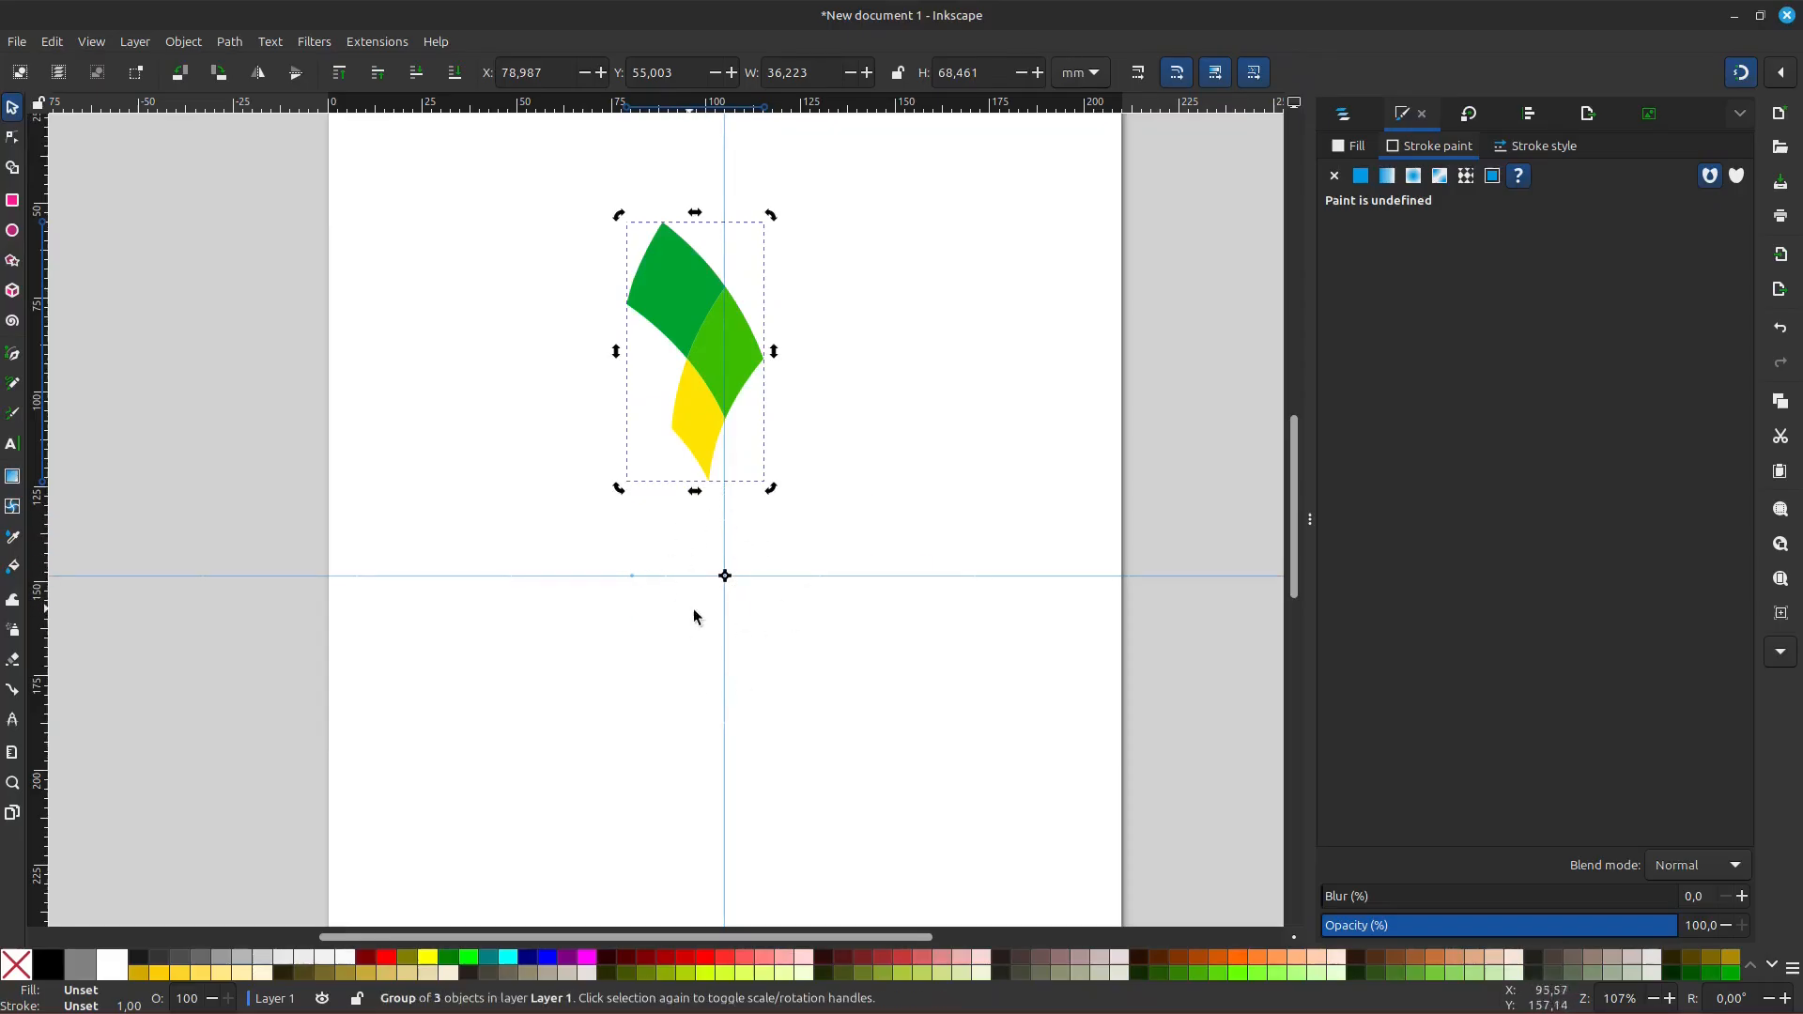
- Repeat duplicating the newest petal group and rotating it by 20° until 18 groups form a full circle, and deselect
scroll(721, 597, "down", 1)
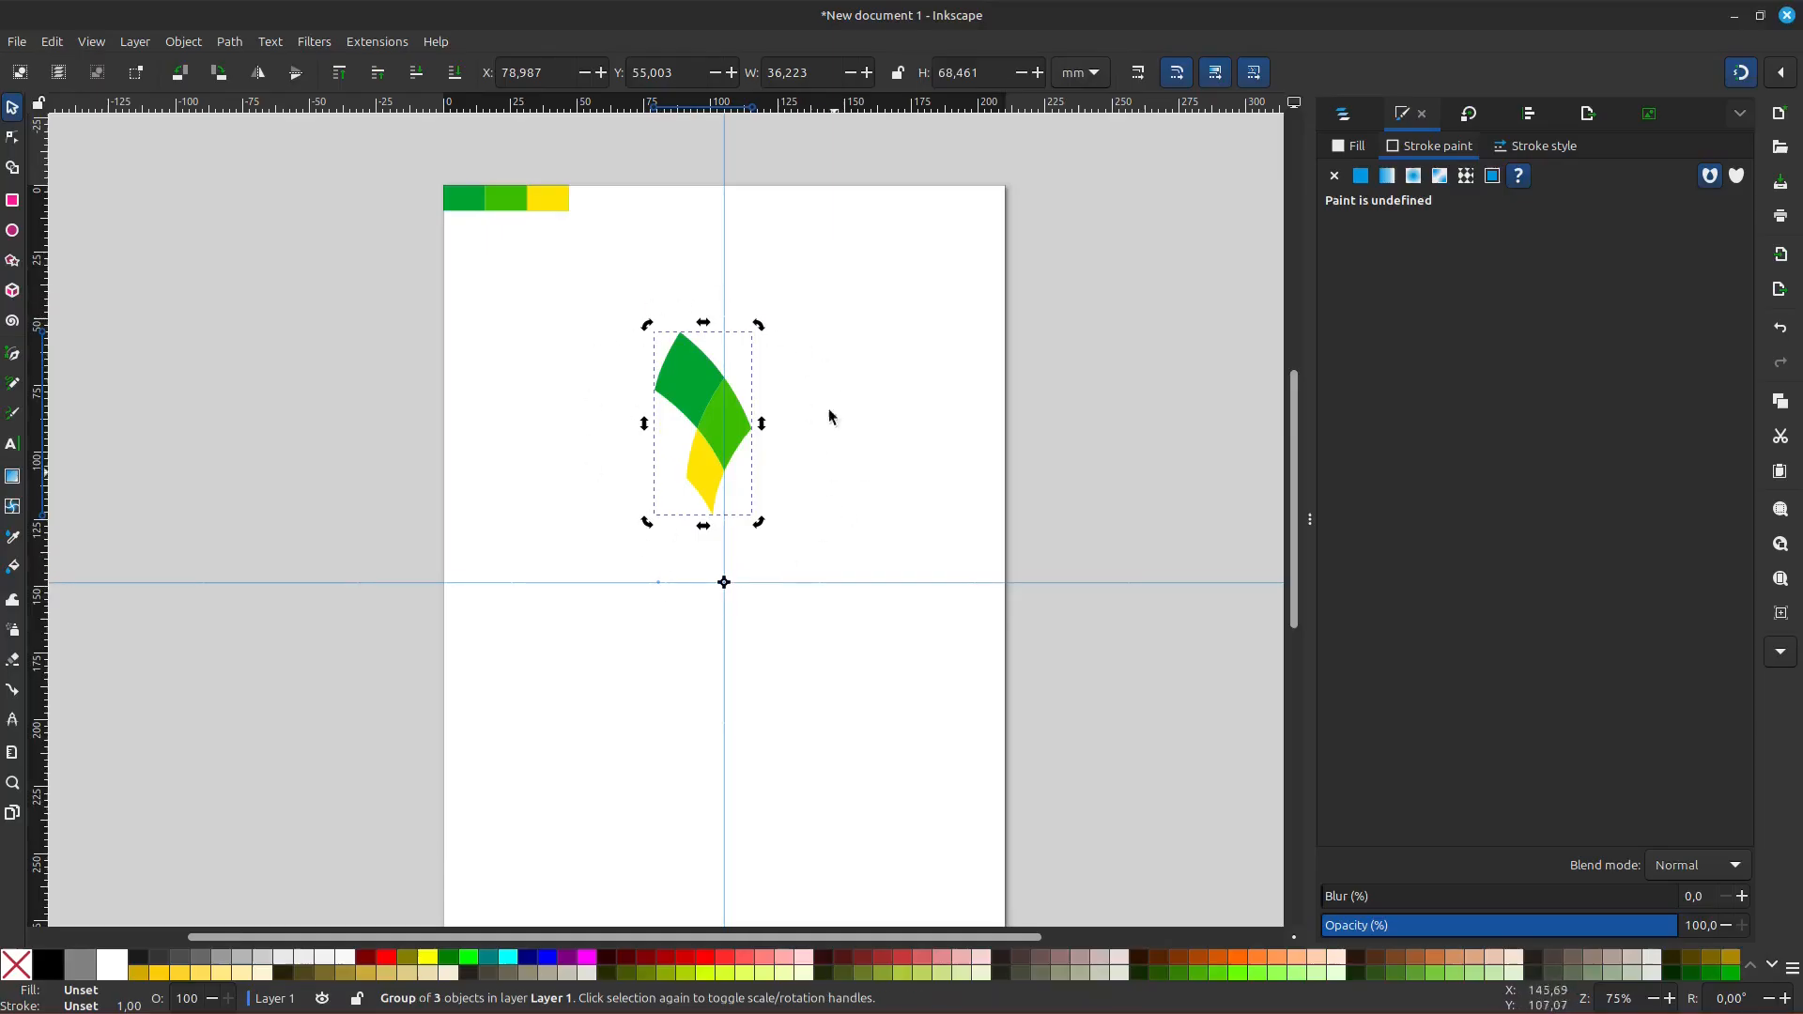
left_click(1467, 114)
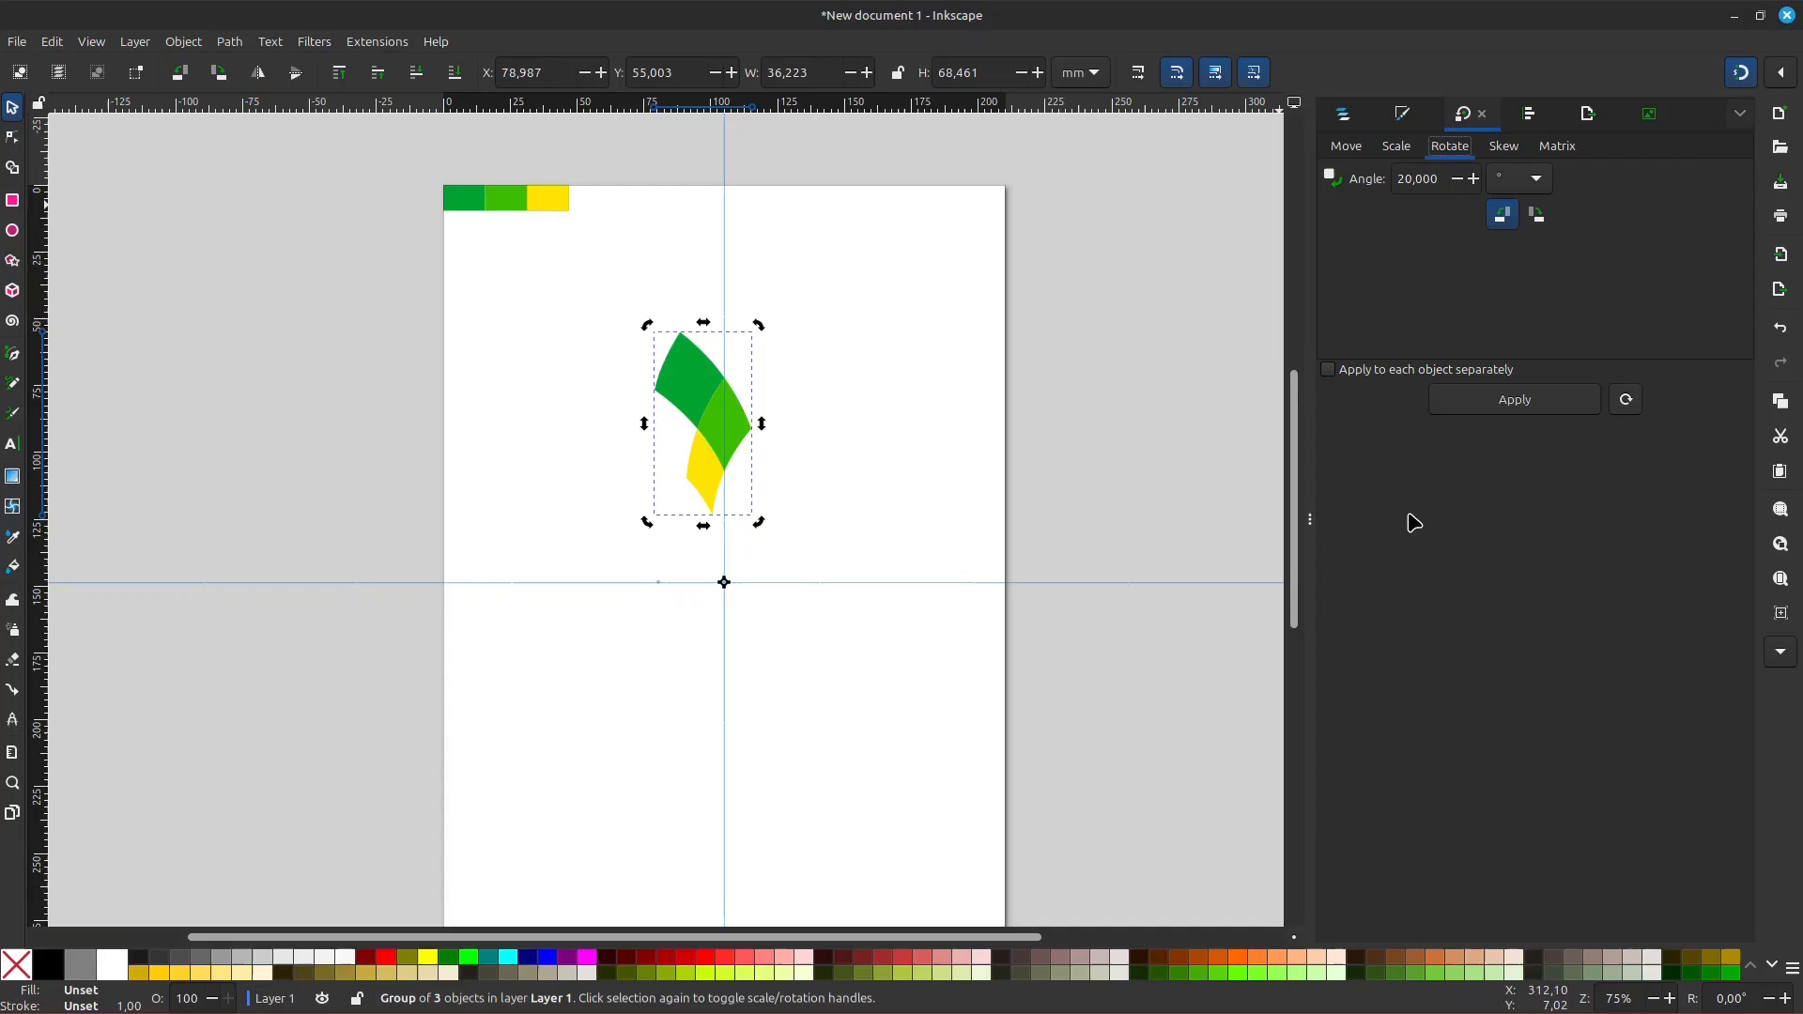
left_click(1505, 403)
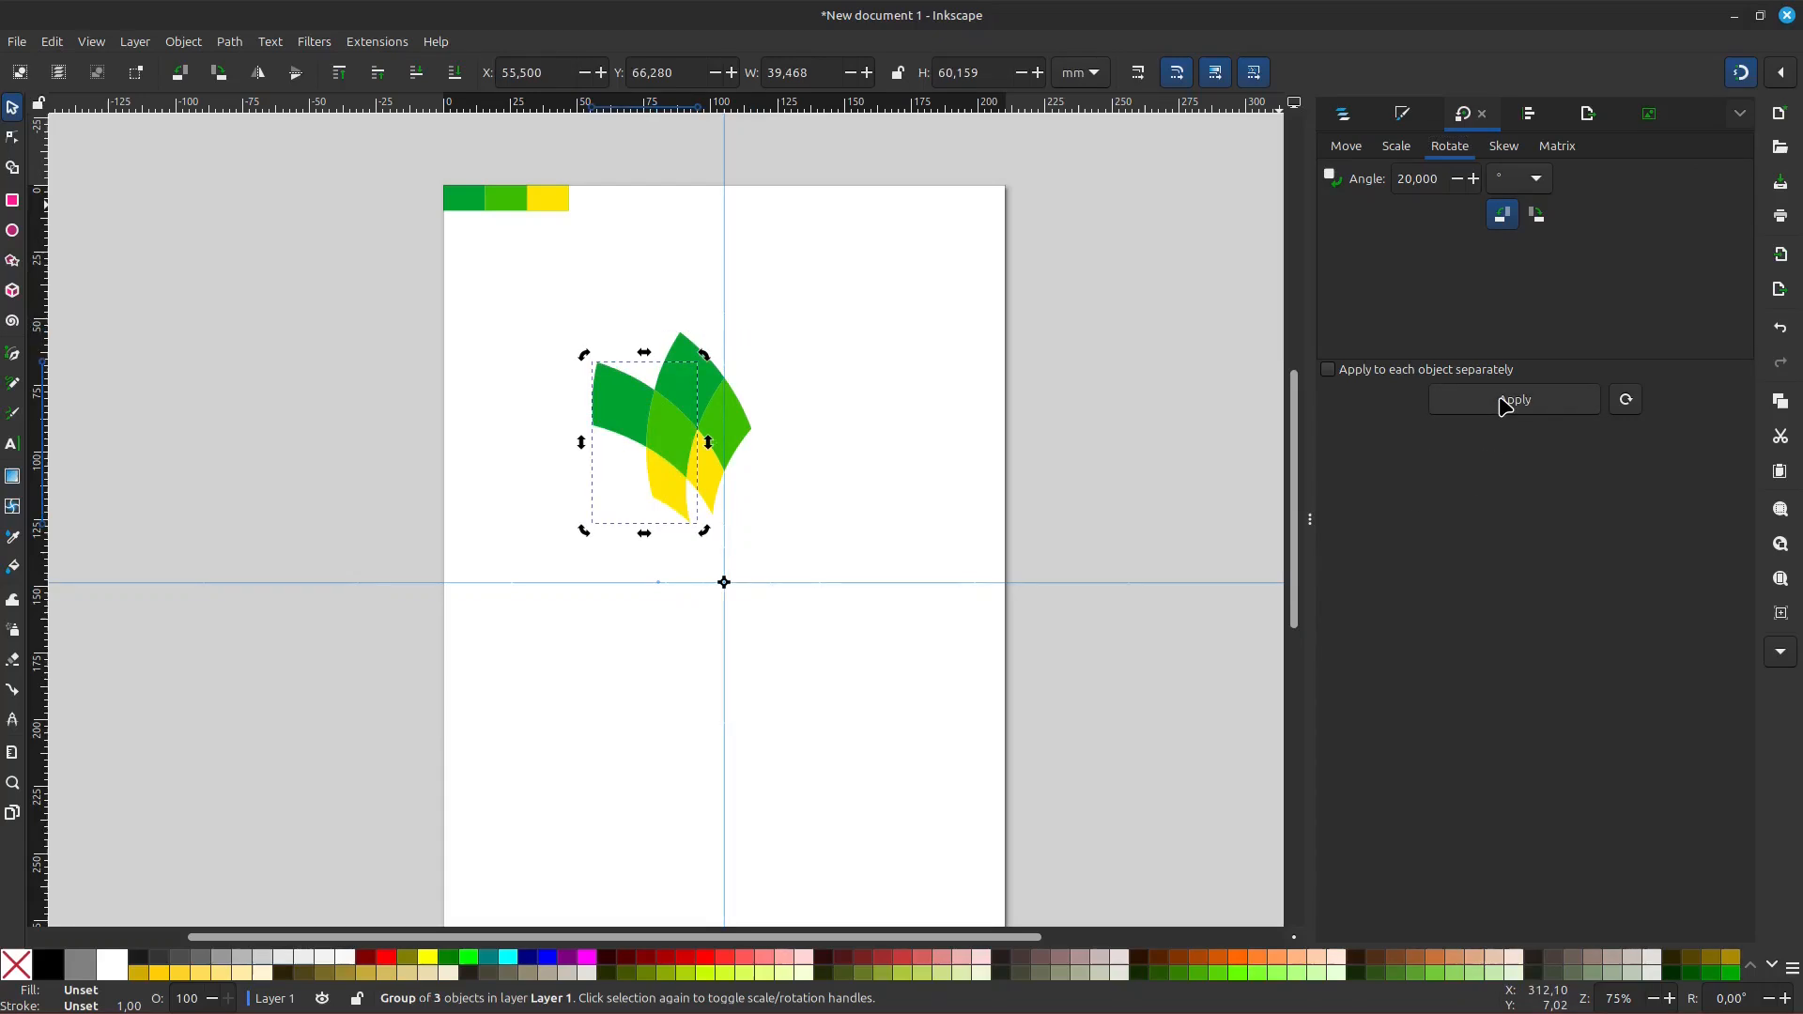
left_click(1505, 403)
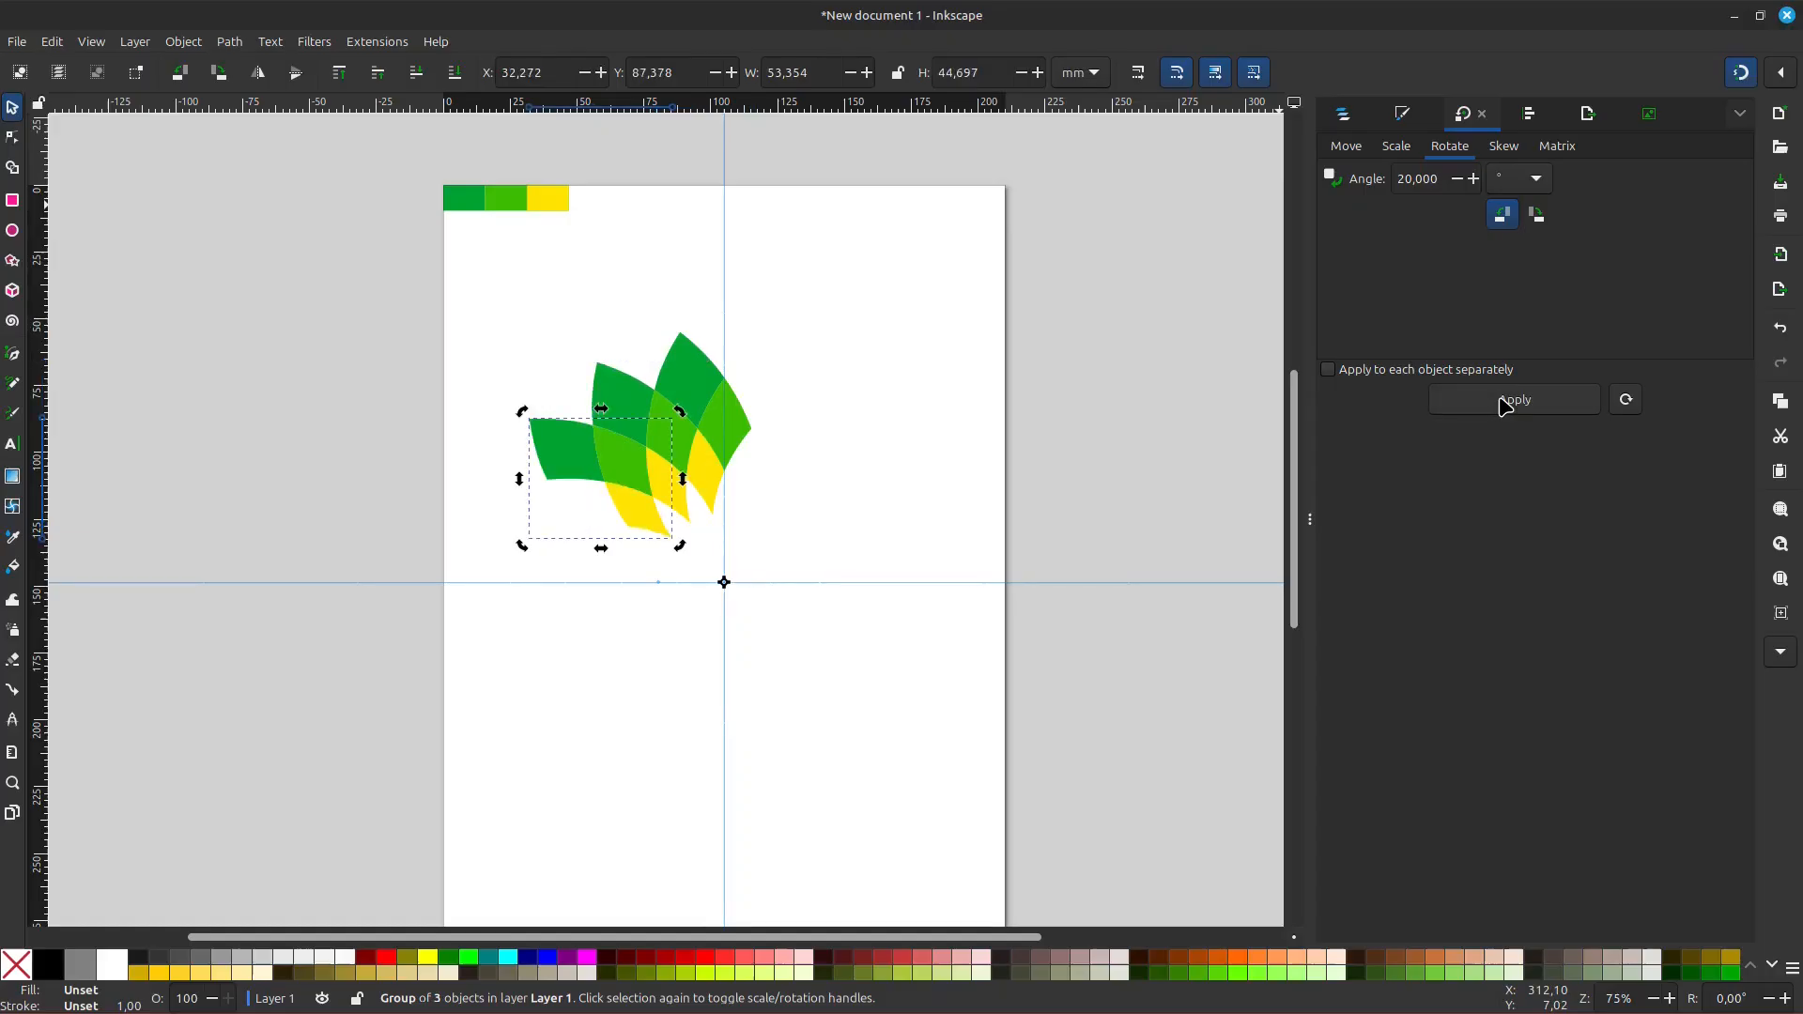
left_click(1506, 403)
left_click(1505, 403)
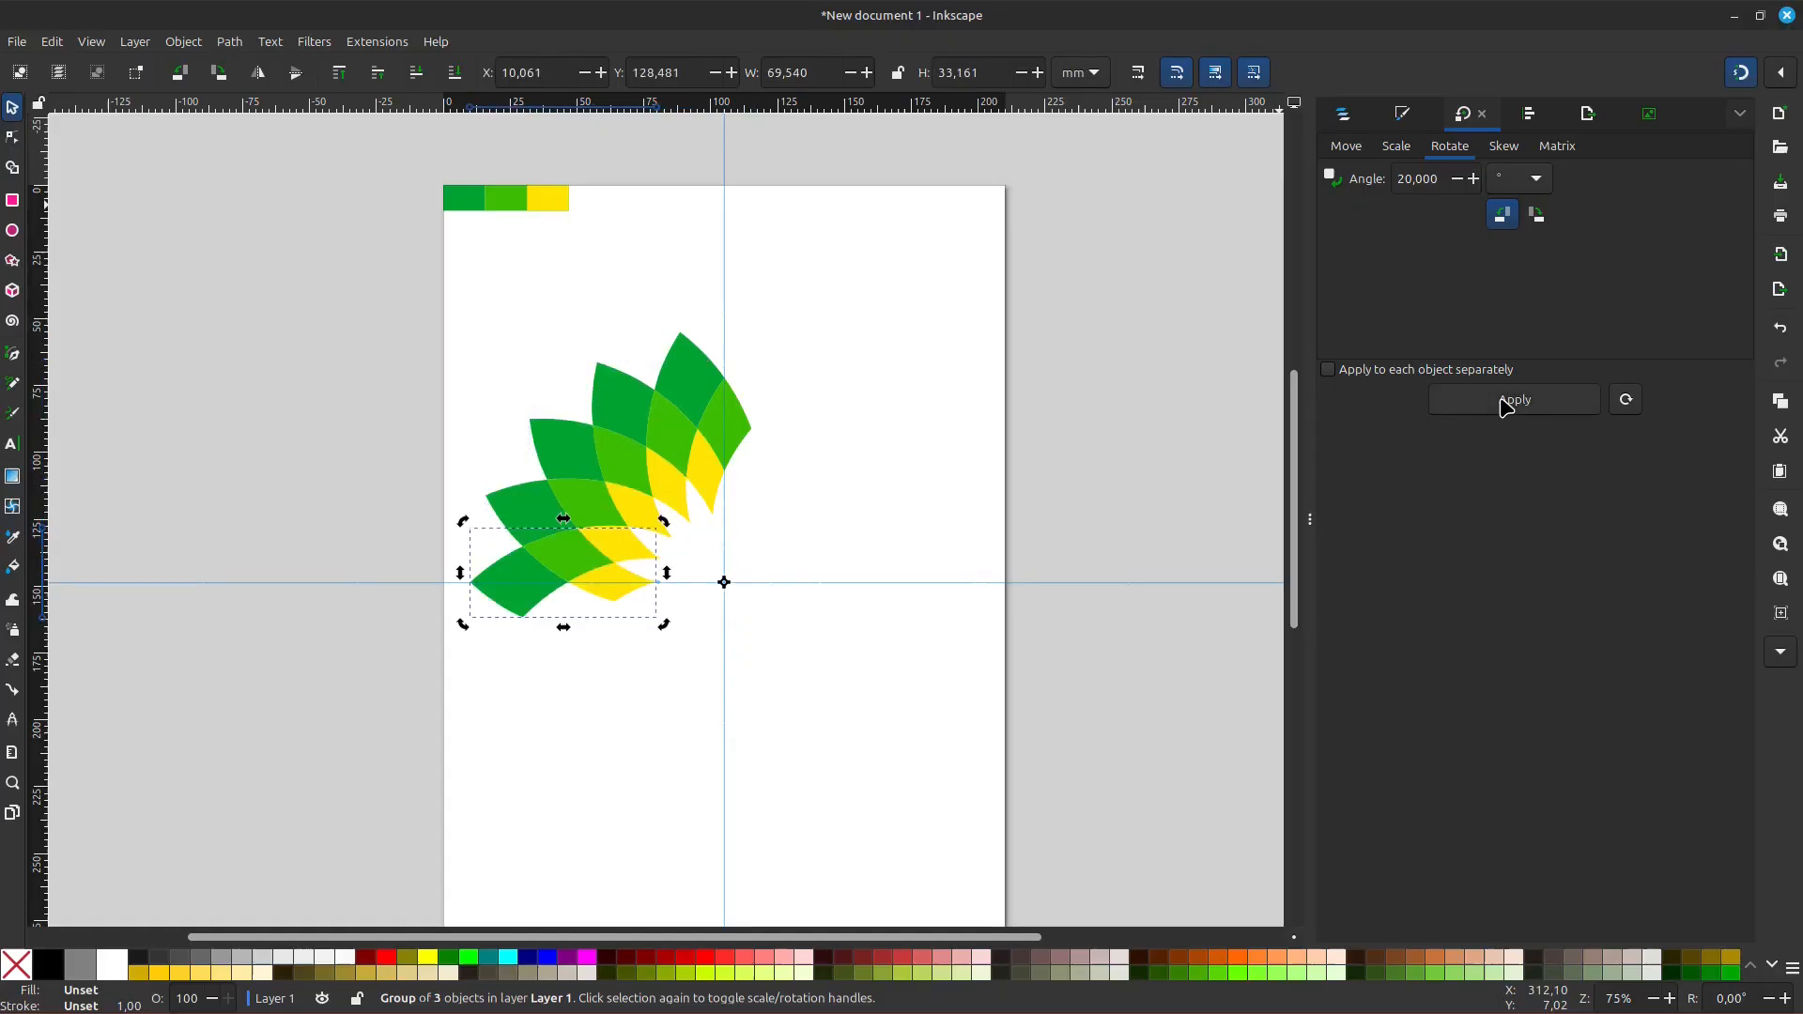
left_click(1505, 403)
left_click(1505, 403)
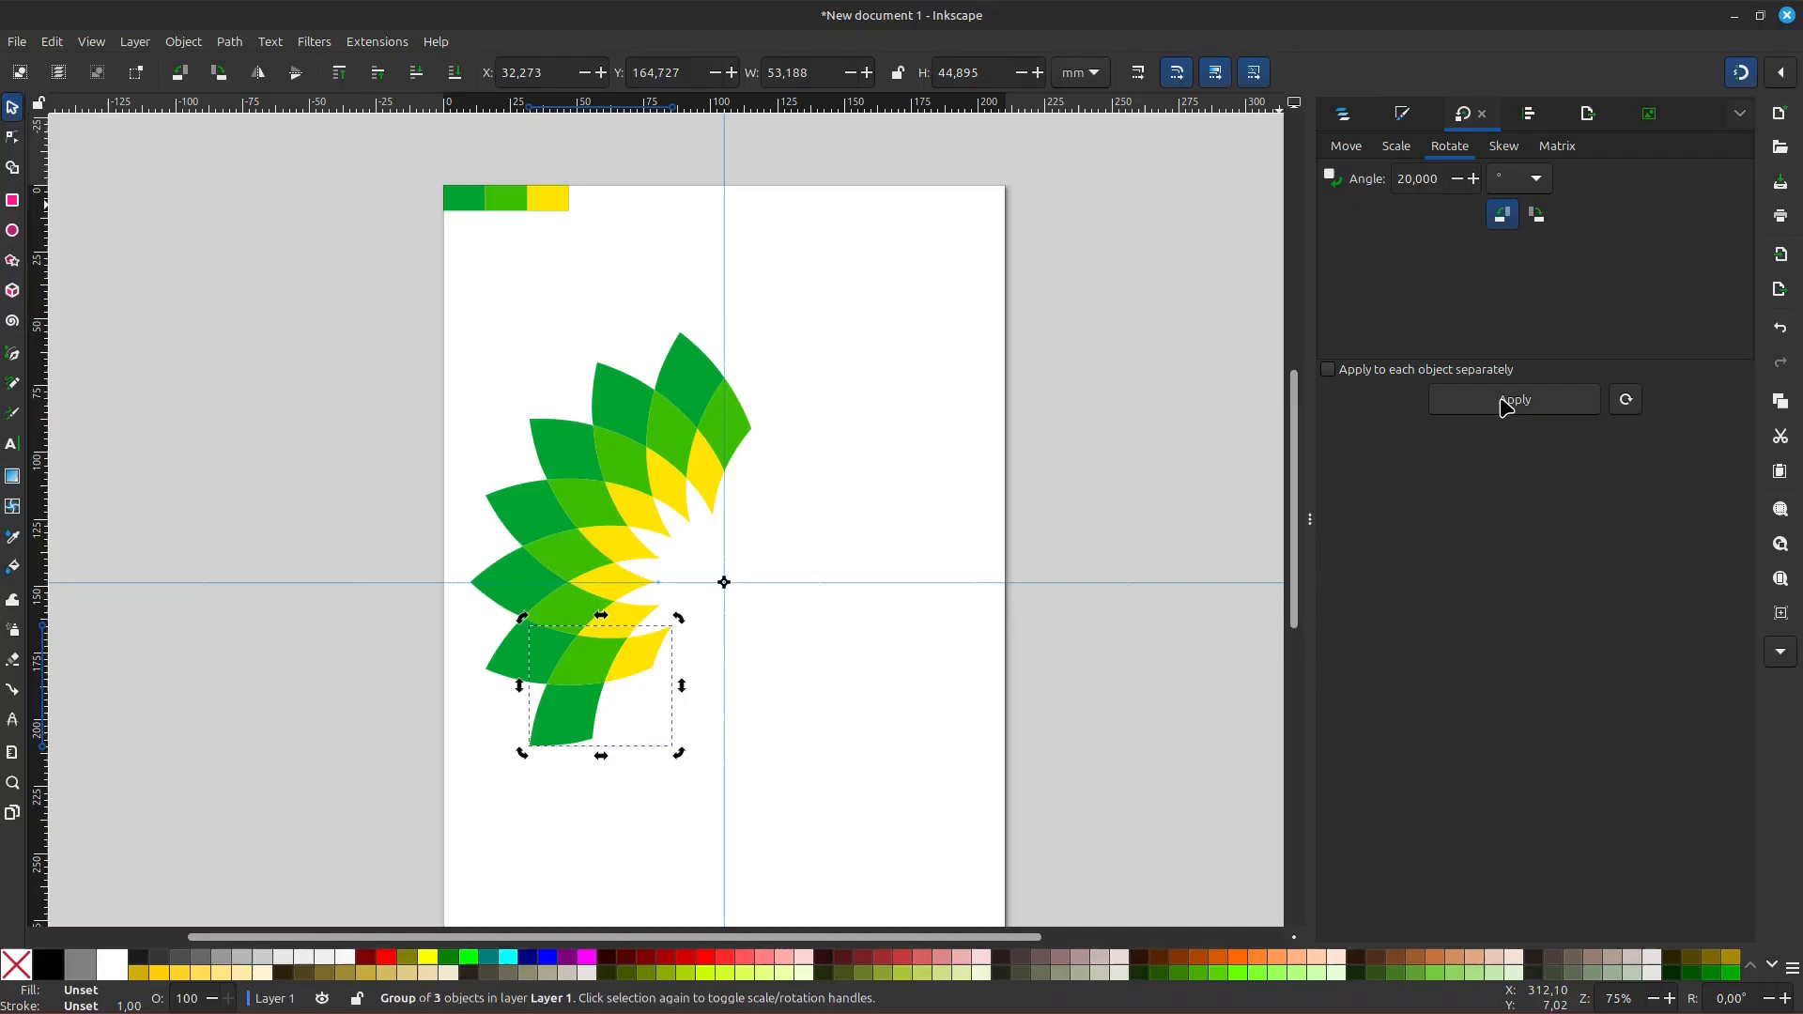
left_click(1505, 403)
left_click(1505, 402)
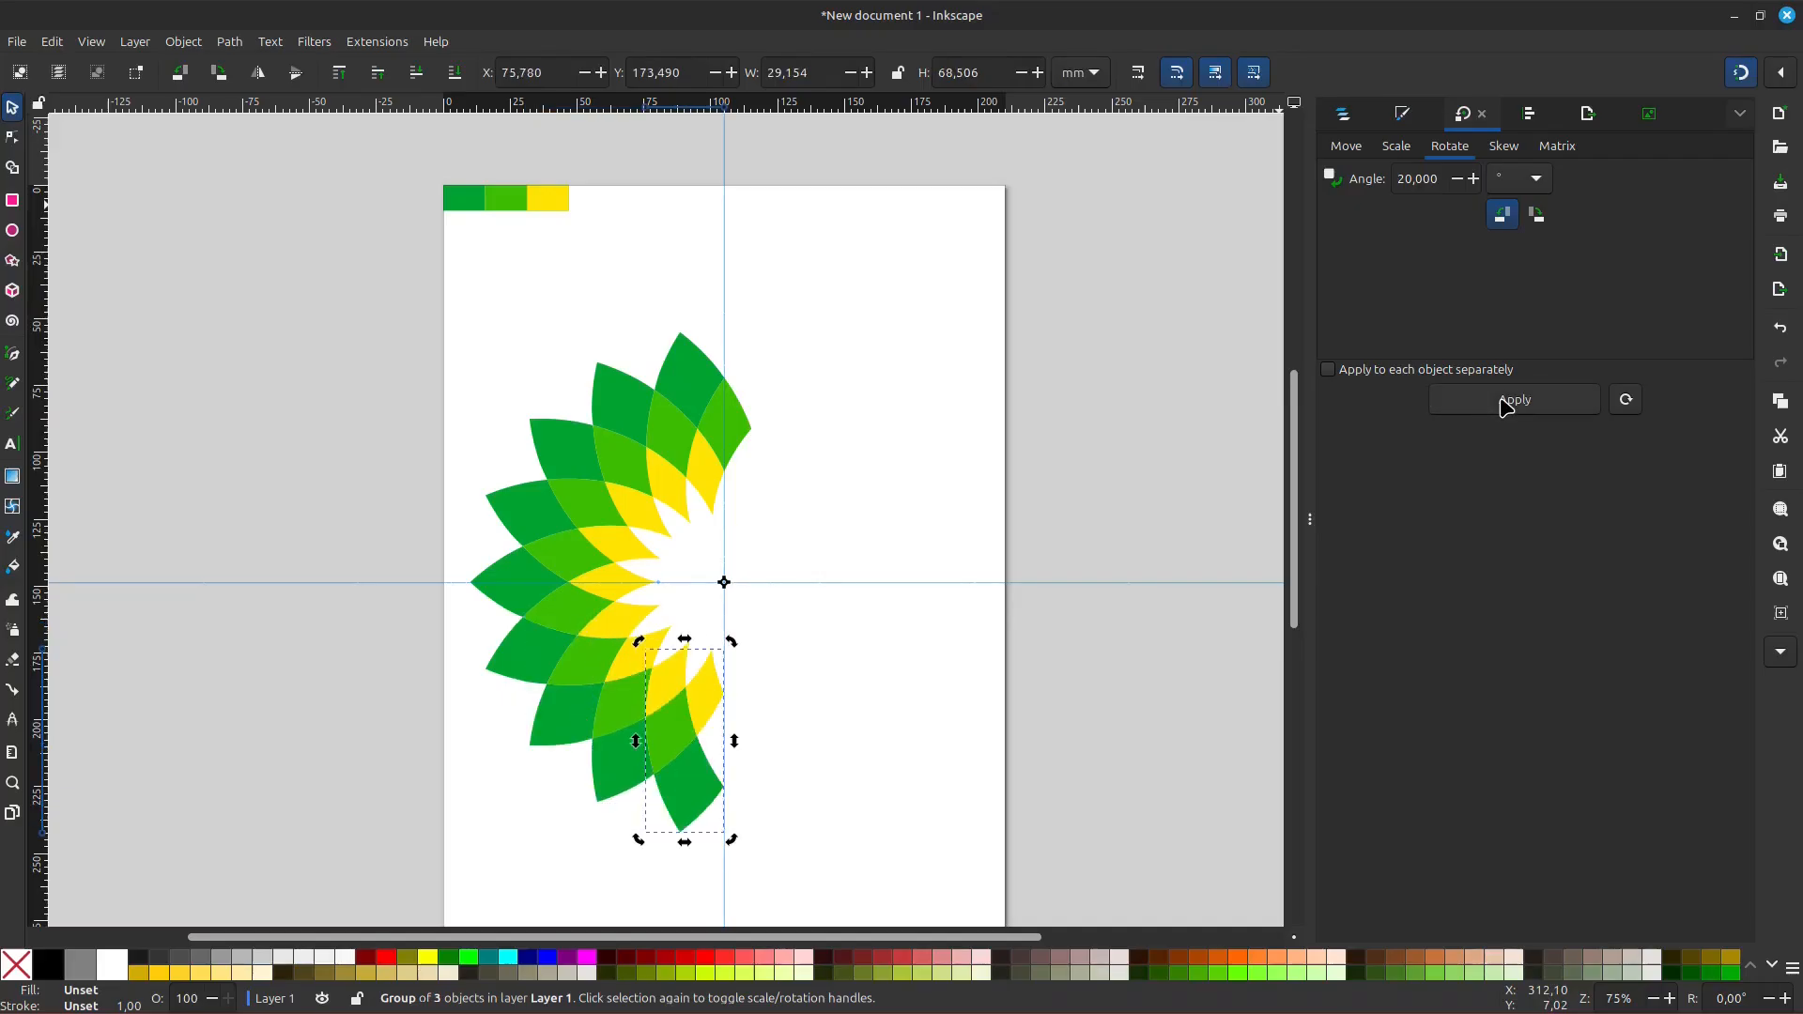
left_click(1505, 403)
left_click(1505, 402)
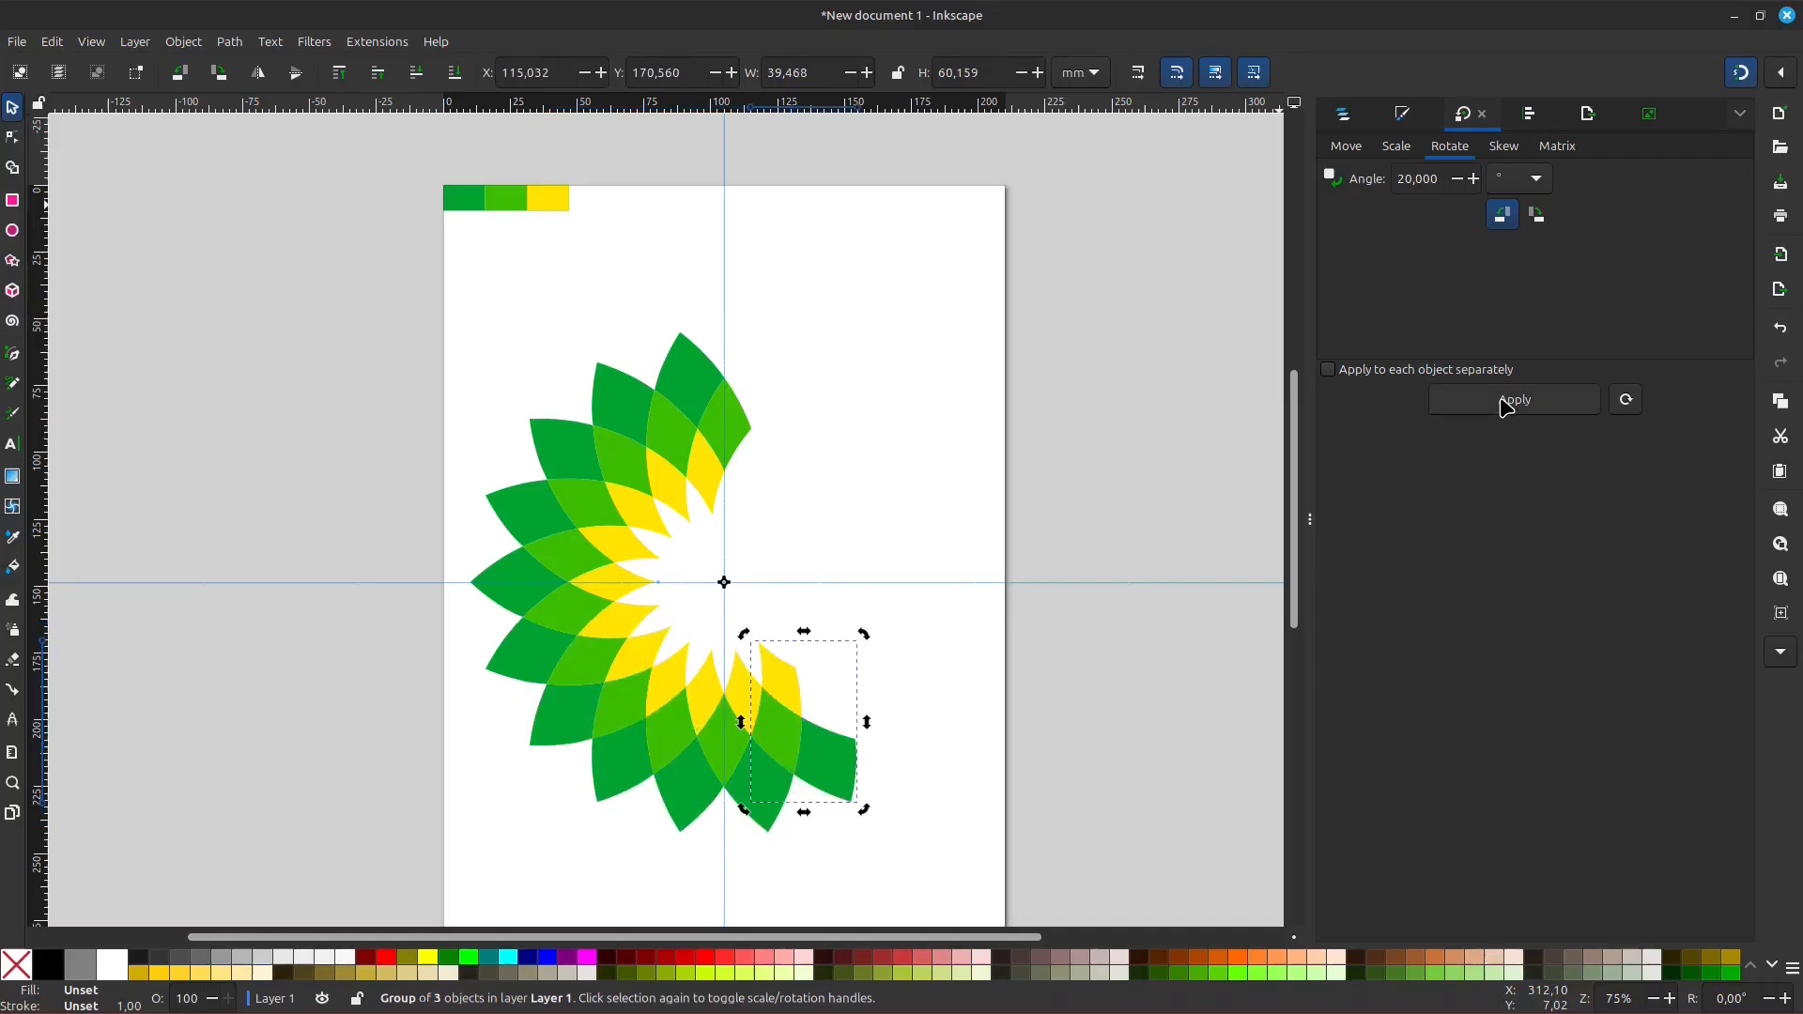
left_click(1505, 403)
left_click(1505, 402)
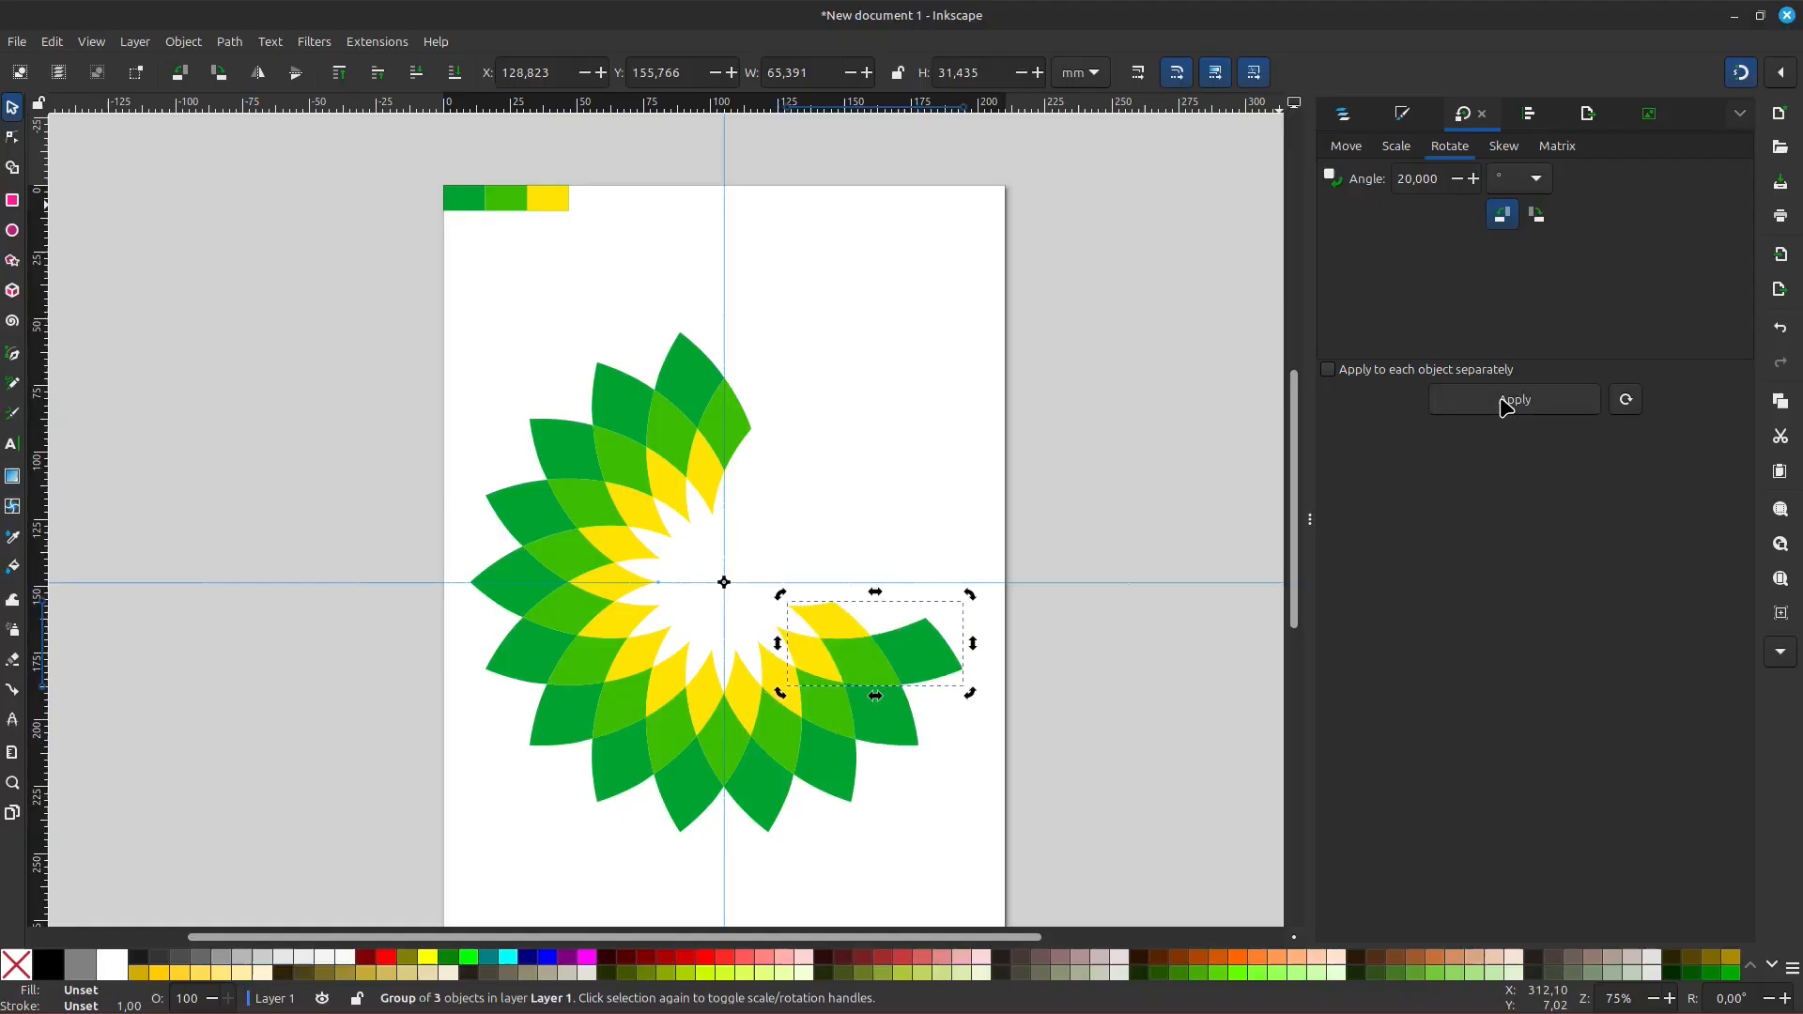
left_click(1506, 403)
left_click(1505, 403)
left_click(1505, 403)
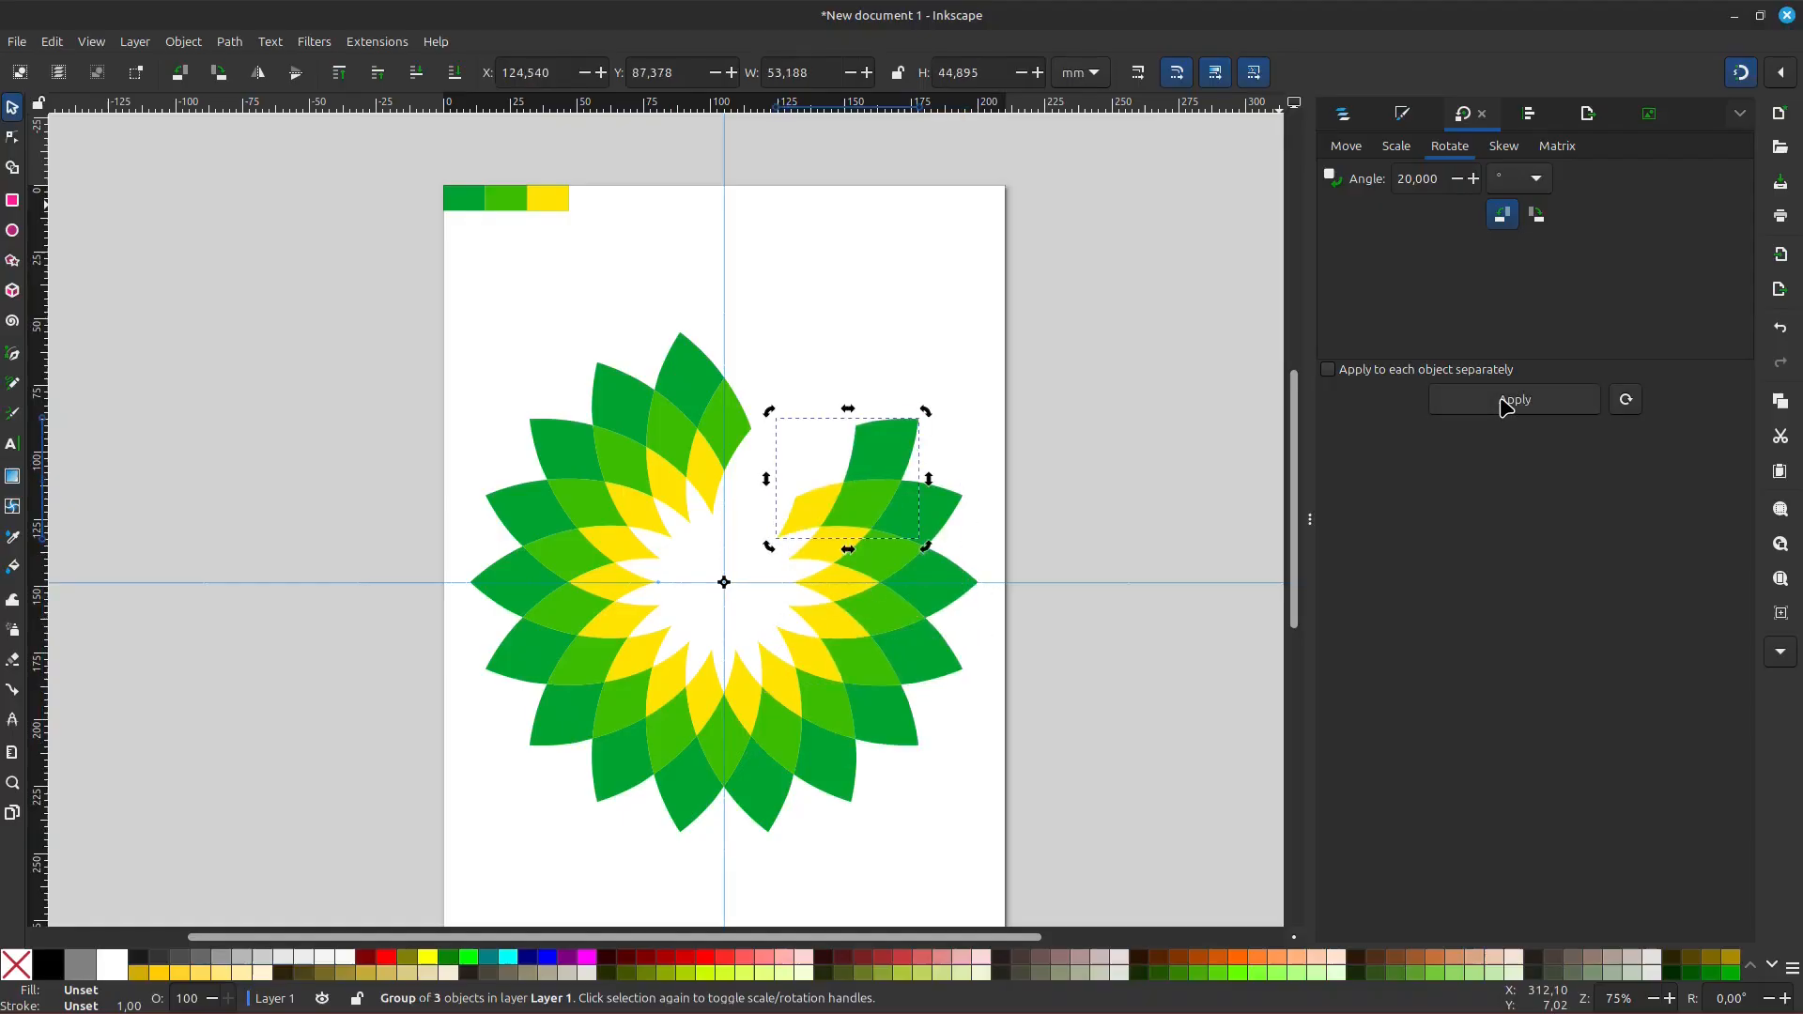
left_click(1505, 403)
left_click(1505, 403)
left_click(887, 297)
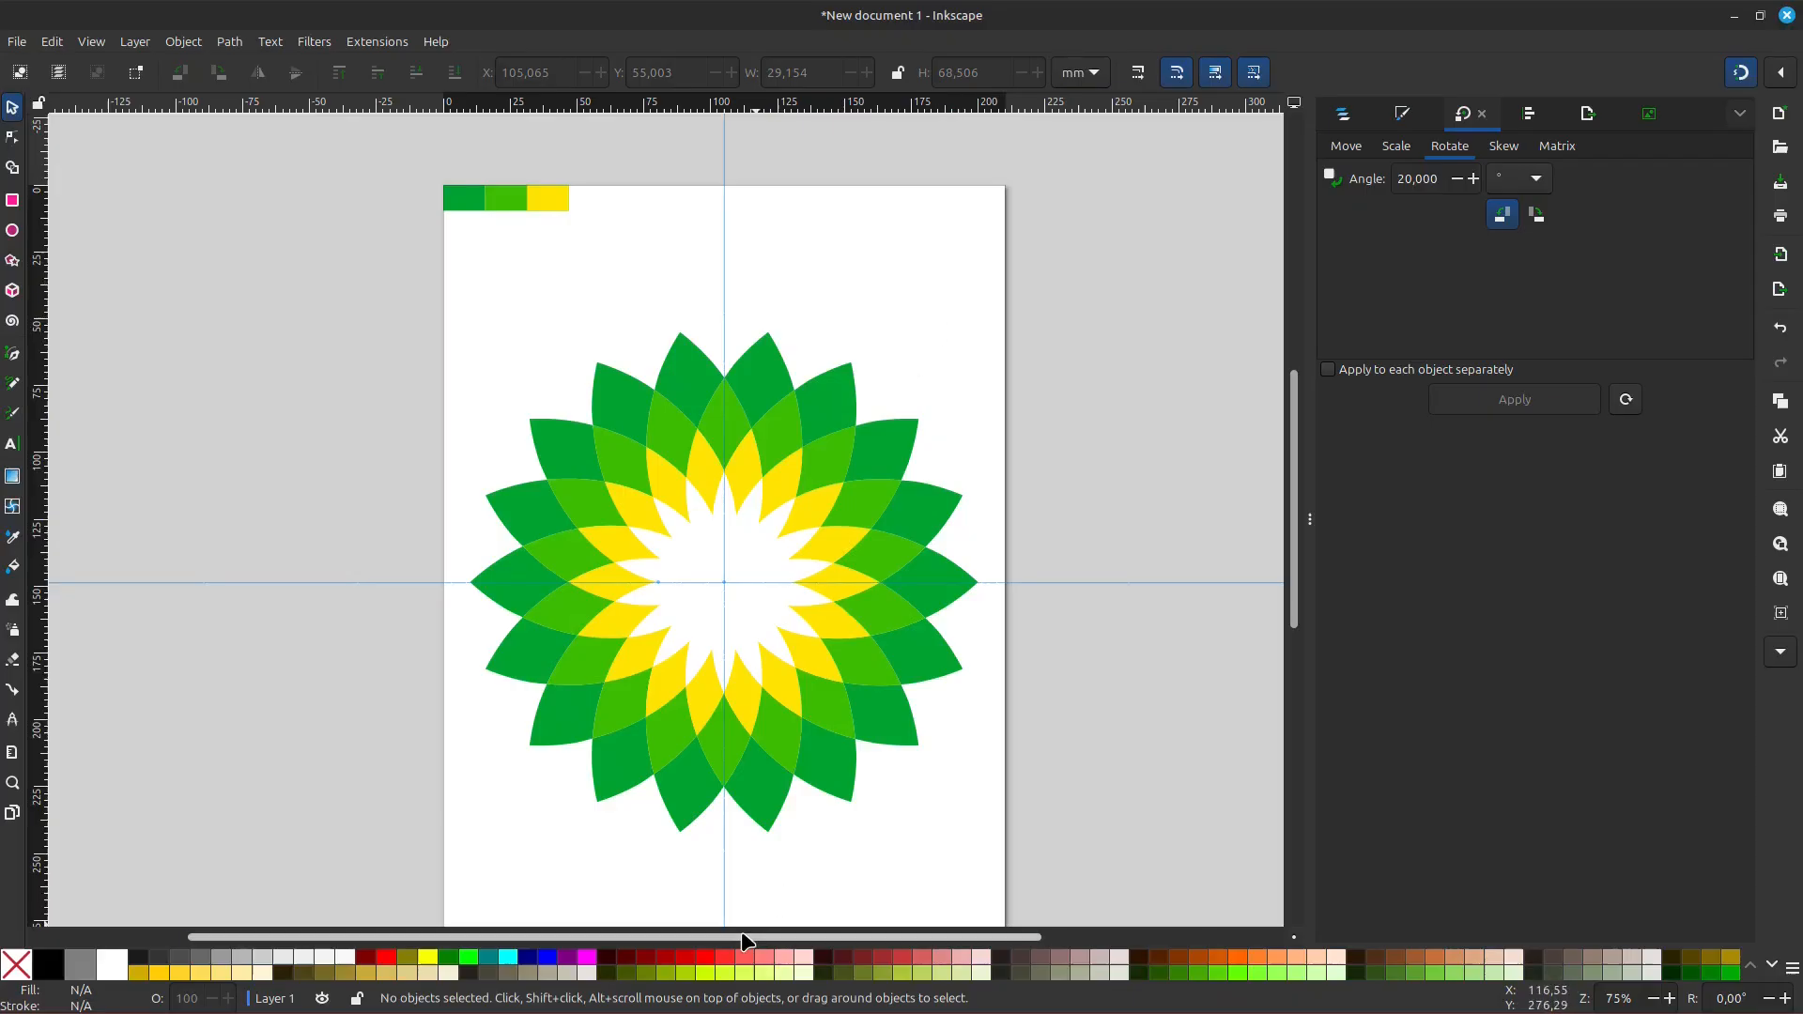
scroll(742, 902, "left", 1)
scroll(658, 751, "down", 2)
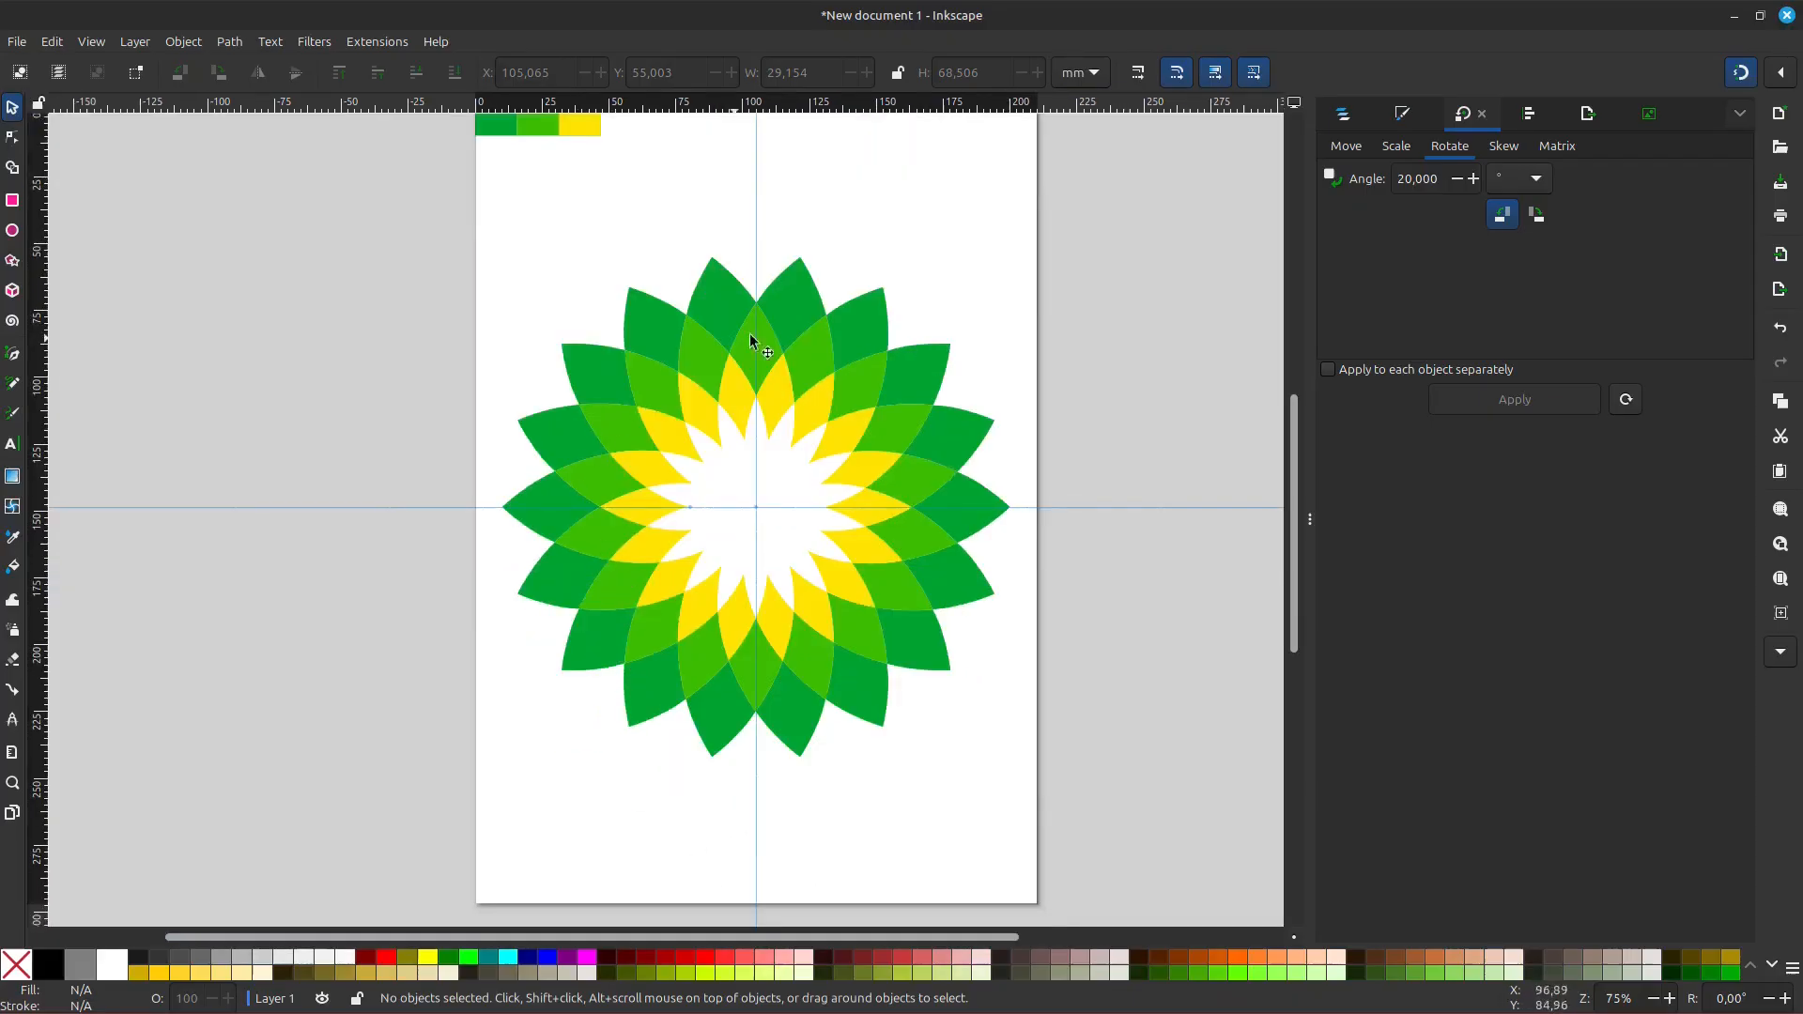